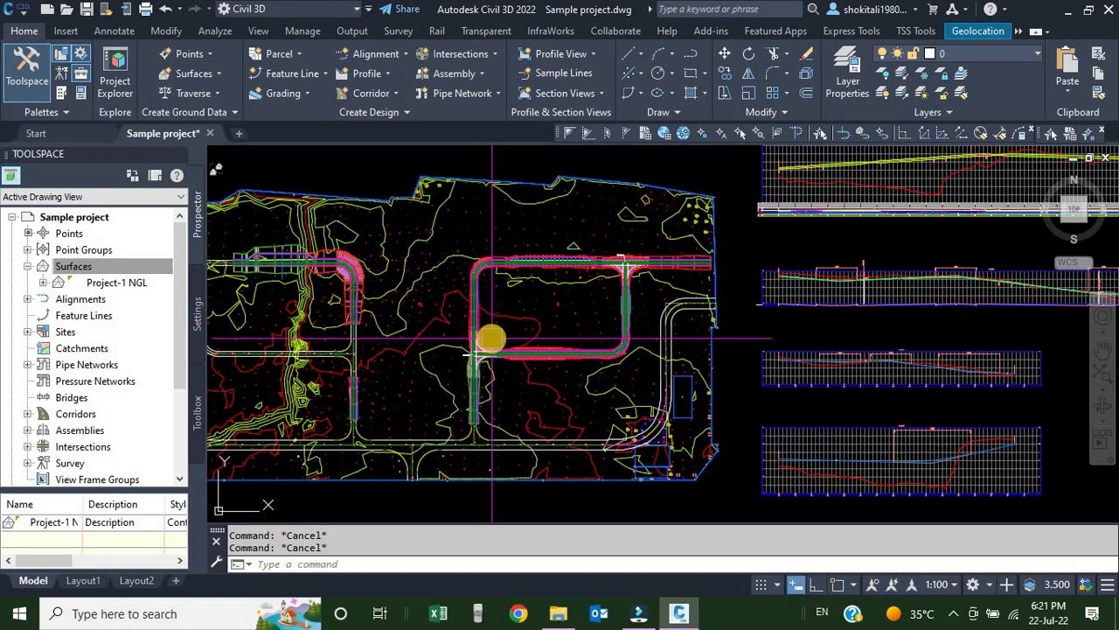
# Examine the Street-1 corridor in plan, selecting it around the T-intersection to check its extent and regions.
pyautogui.scroll(-2, 494, 338)
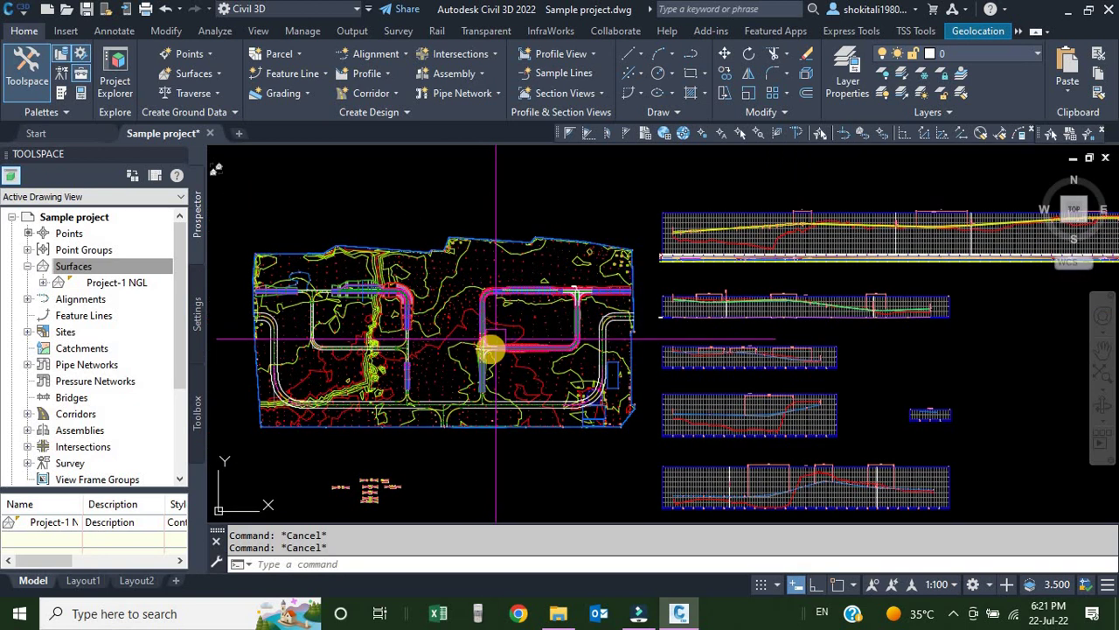
pyautogui.scroll(6, 518, 352)
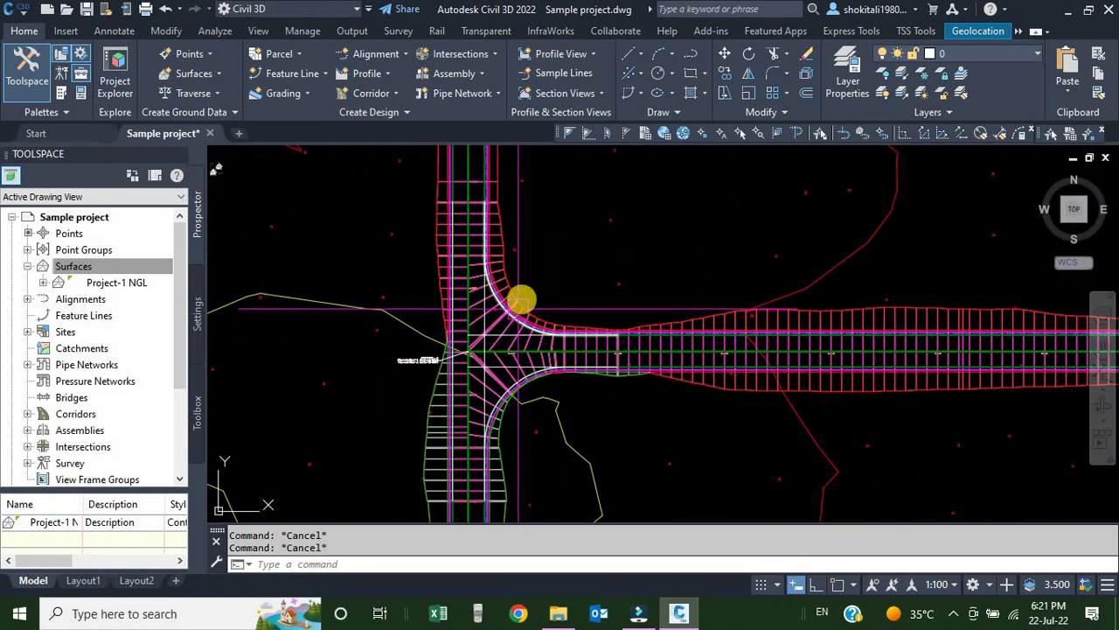
pyautogui.click(503, 322)
pyautogui.scroll(-6, 500, 332)
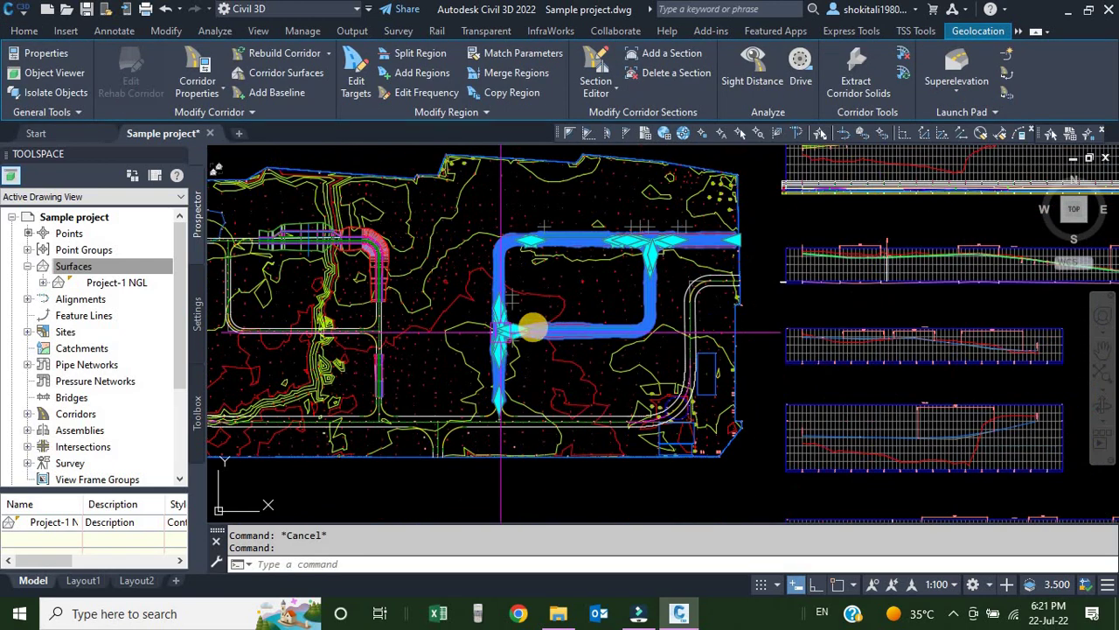
pyautogui.press('Escape')
pyautogui.scroll(6, 511, 323)
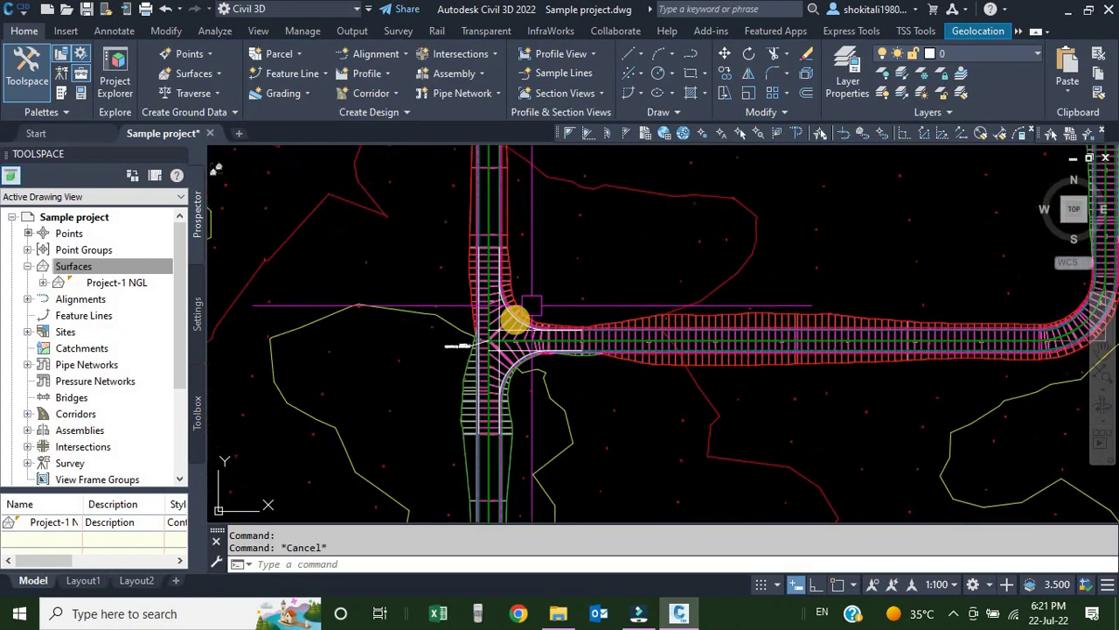
pyautogui.scroll(2, 516, 321)
pyautogui.click(510, 290)
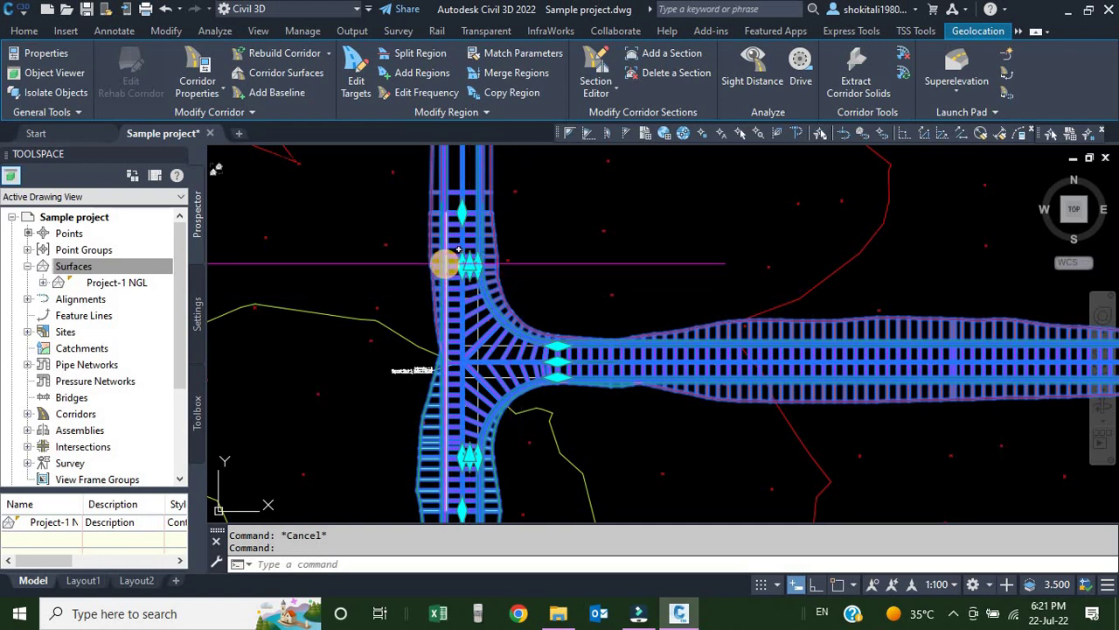
pyautogui.press('Escape')
pyautogui.scroll(-6, 507, 289)
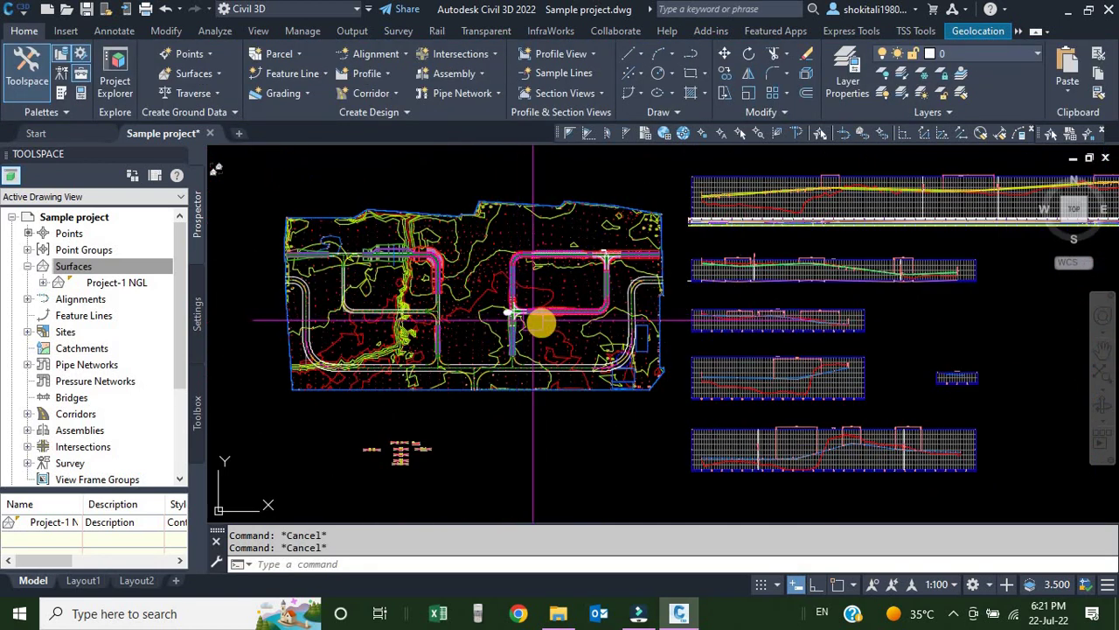
pyautogui.moveTo(637, 312); pyautogui.dragTo(585, 327, button='middle')
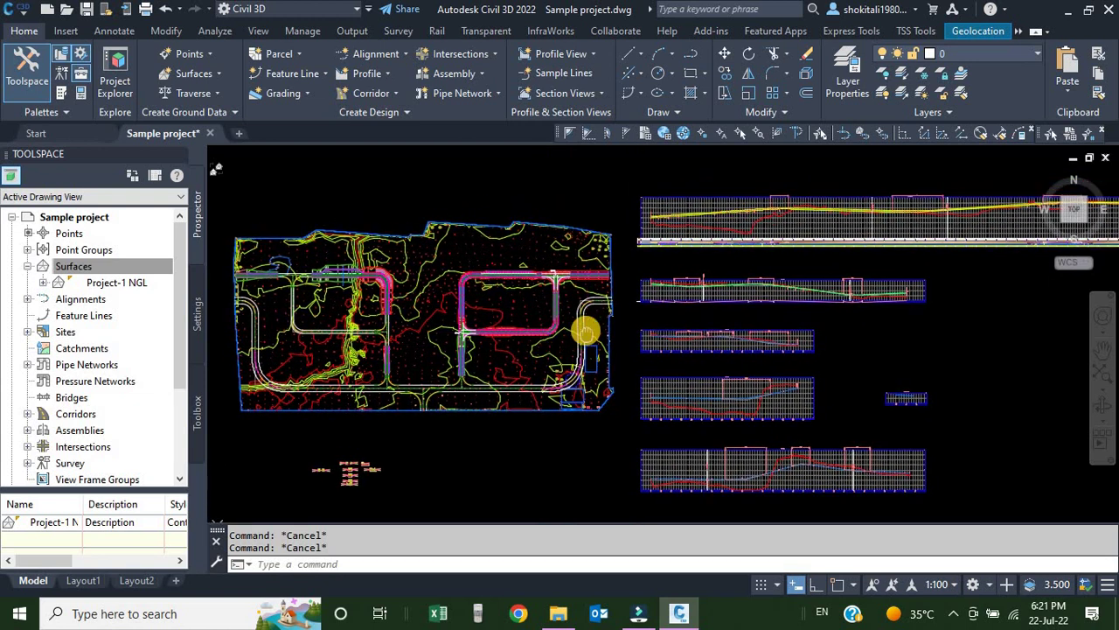
pyautogui.moveTo(581, 326)
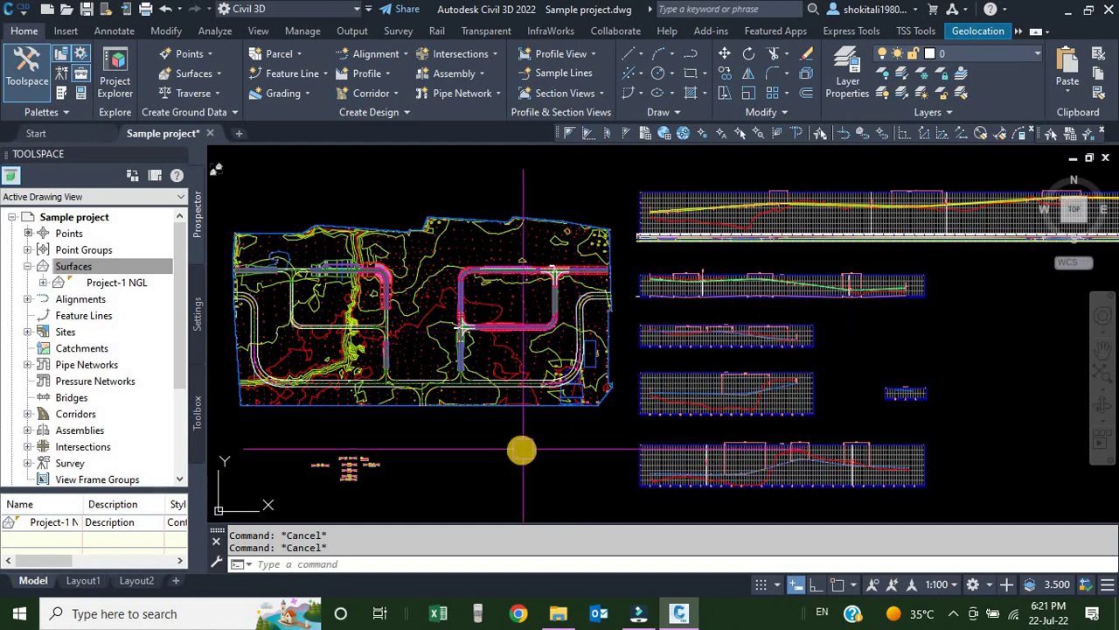
pyautogui.scroll(10, 446, 322)
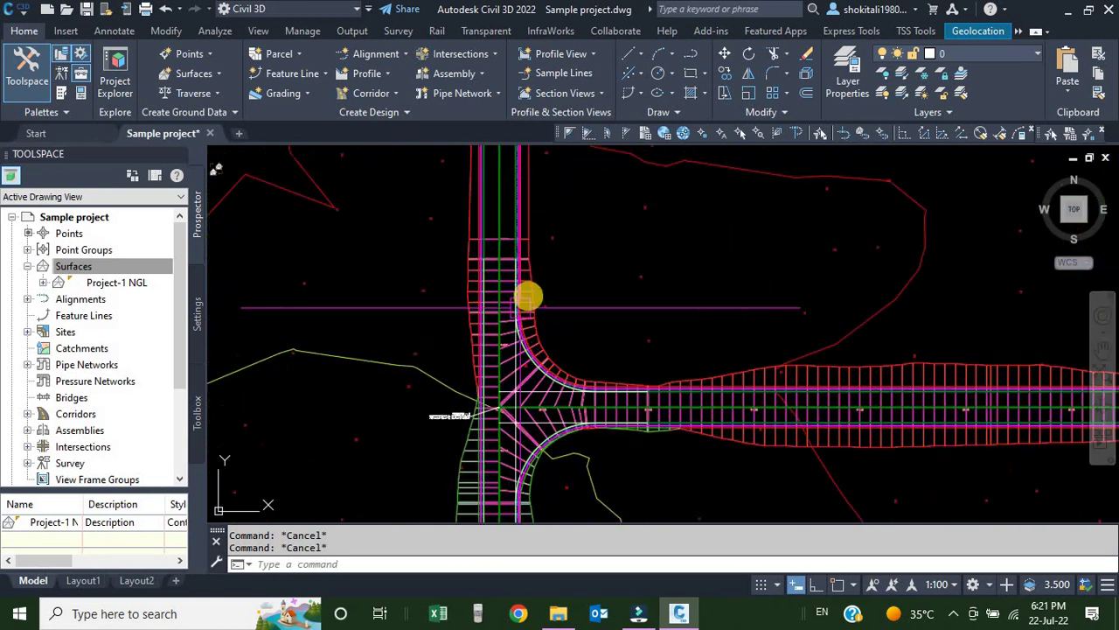
pyautogui.click(546, 259)
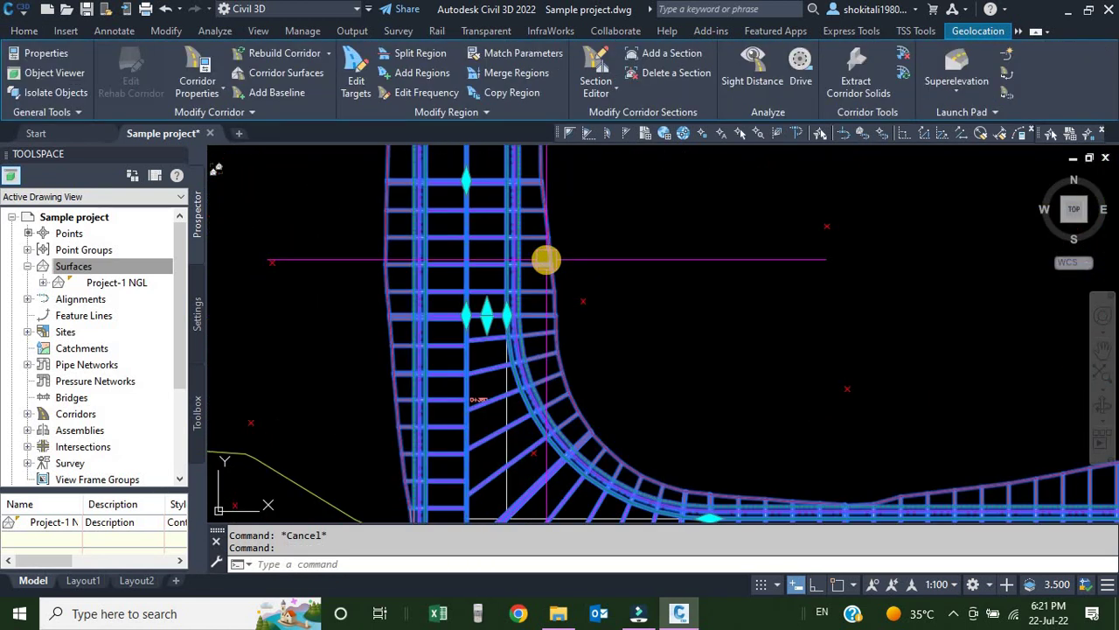
pyautogui.scroll(-8, 546, 259)
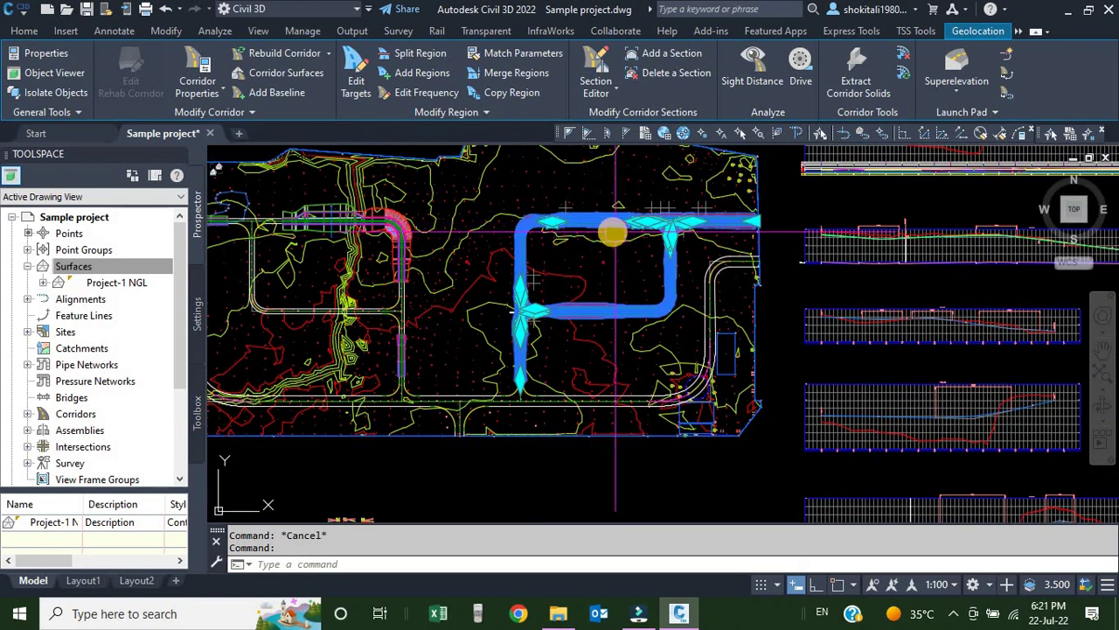
pyautogui.press('Escape')
# Examine the road assemblies below the plan, including Street-1, Street-2, Curb Return Fillets and Street-1 Bay Area.
pyautogui.scroll(-4, 511, 341)
pyautogui.scroll(4, 500, 361)
pyautogui.scroll(10, 487, 374)
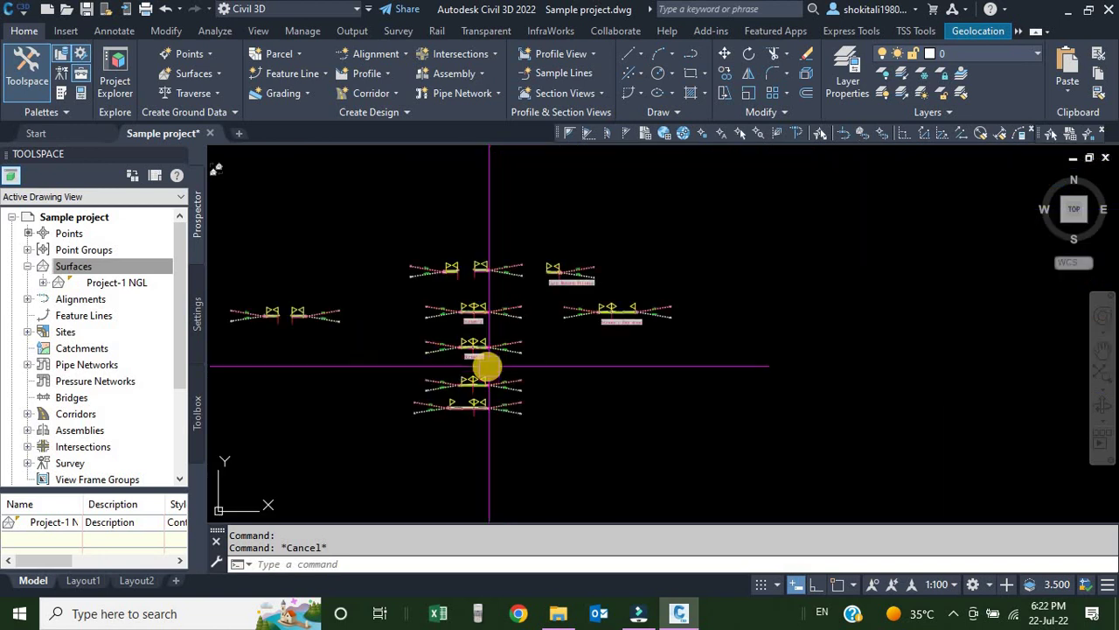
pyautogui.scroll(-2, 603, 385)
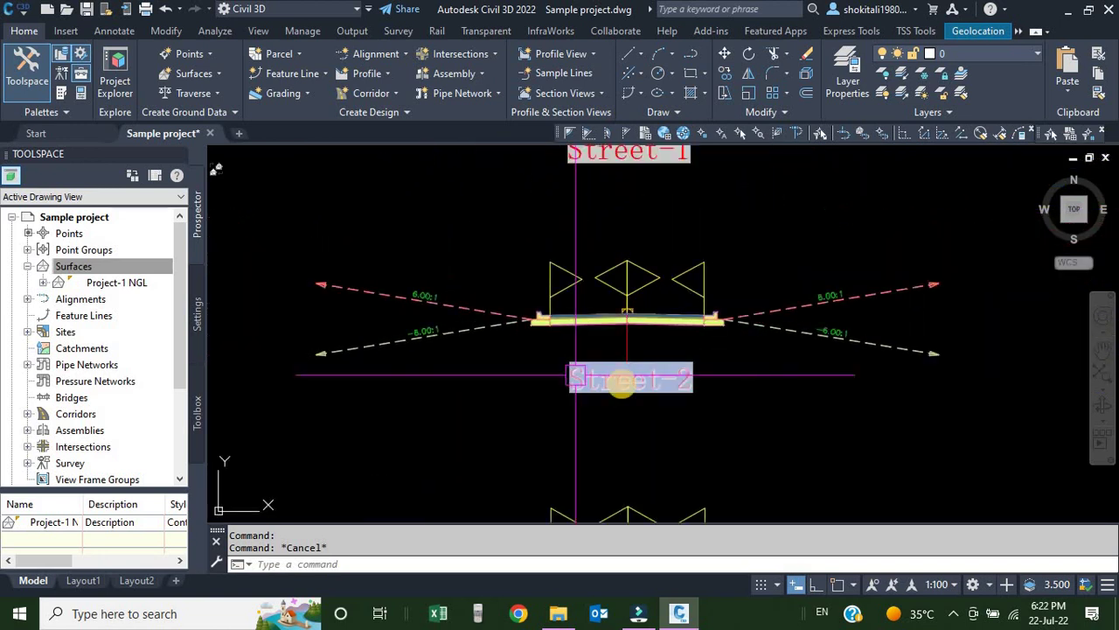
pyautogui.scroll(2, 645, 392)
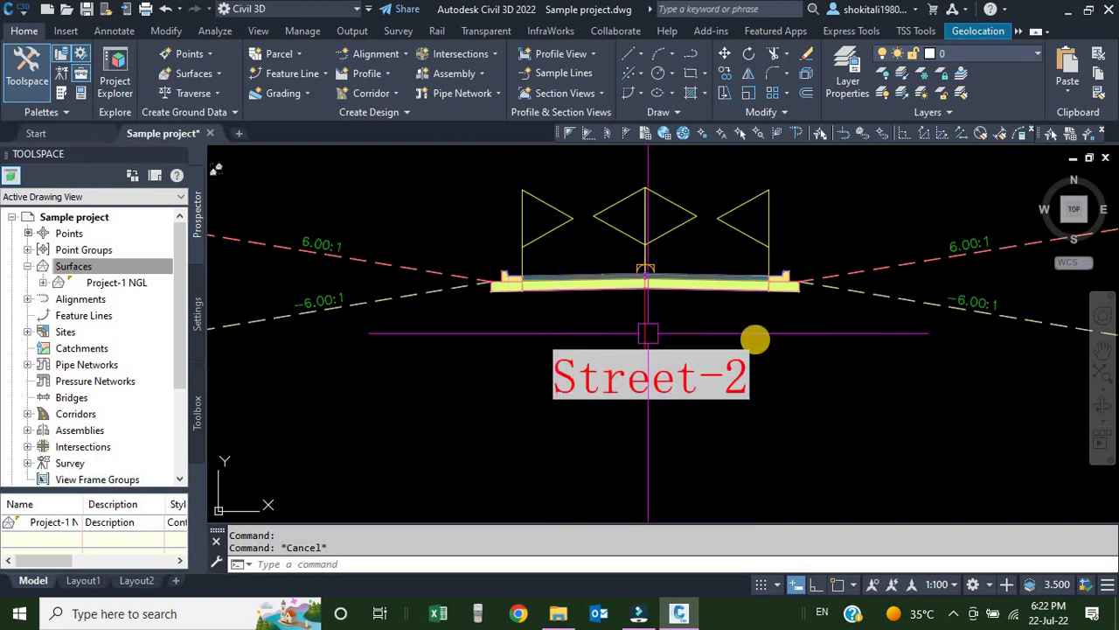
pyautogui.scroll(-5, 665, 384)
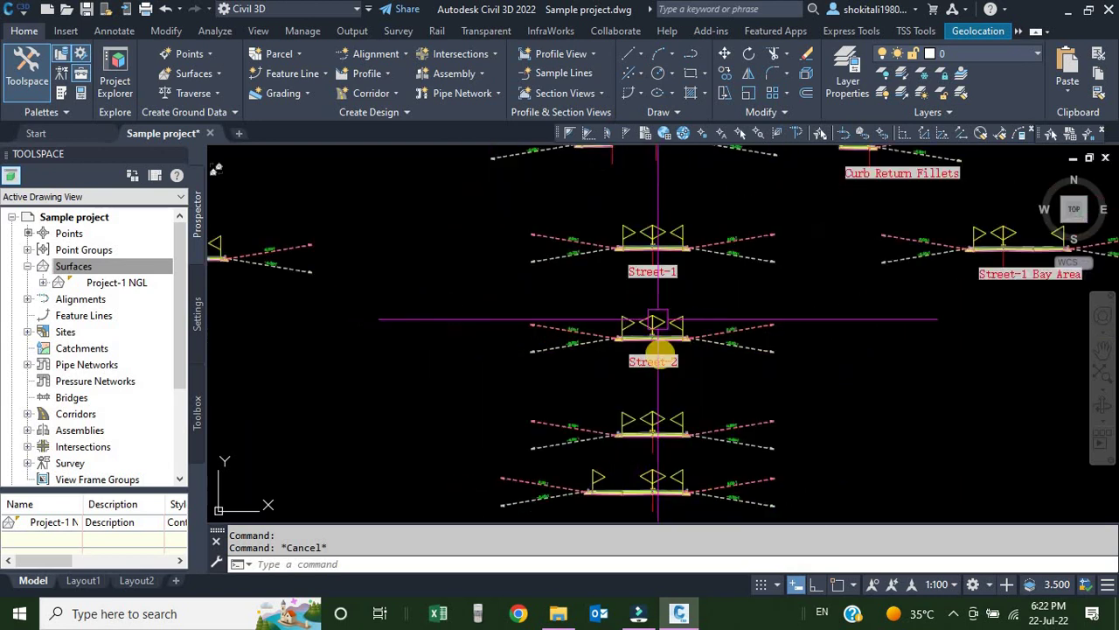
pyautogui.scroll(-2, 574, 437)
pyautogui.scroll(6, 822, 219)
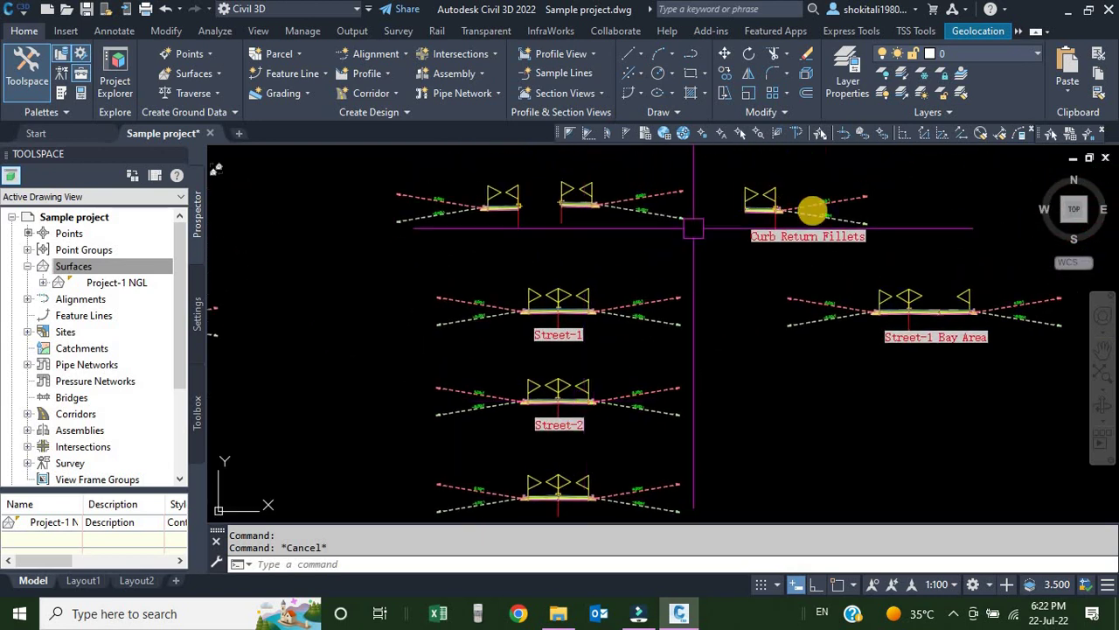
pyautogui.scroll(-5, 832, 219)
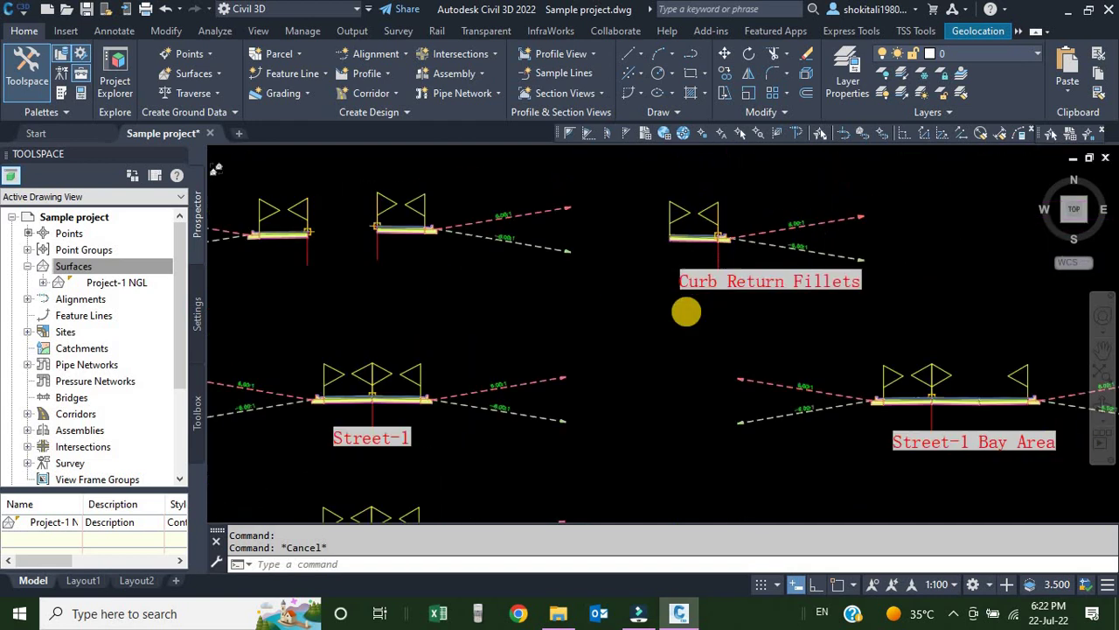
pyautogui.scroll(5, 614, 327)
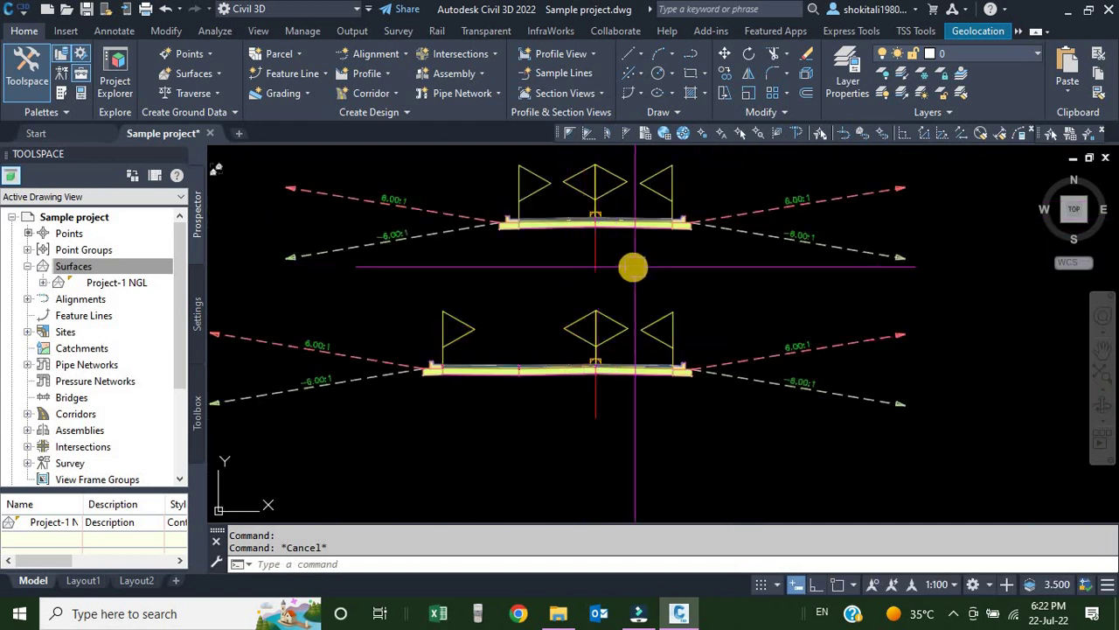
pyautogui.scroll(-2, 642, 210)
pyautogui.scroll(-2, 603, 324)
pyautogui.scroll(5, 579, 319)
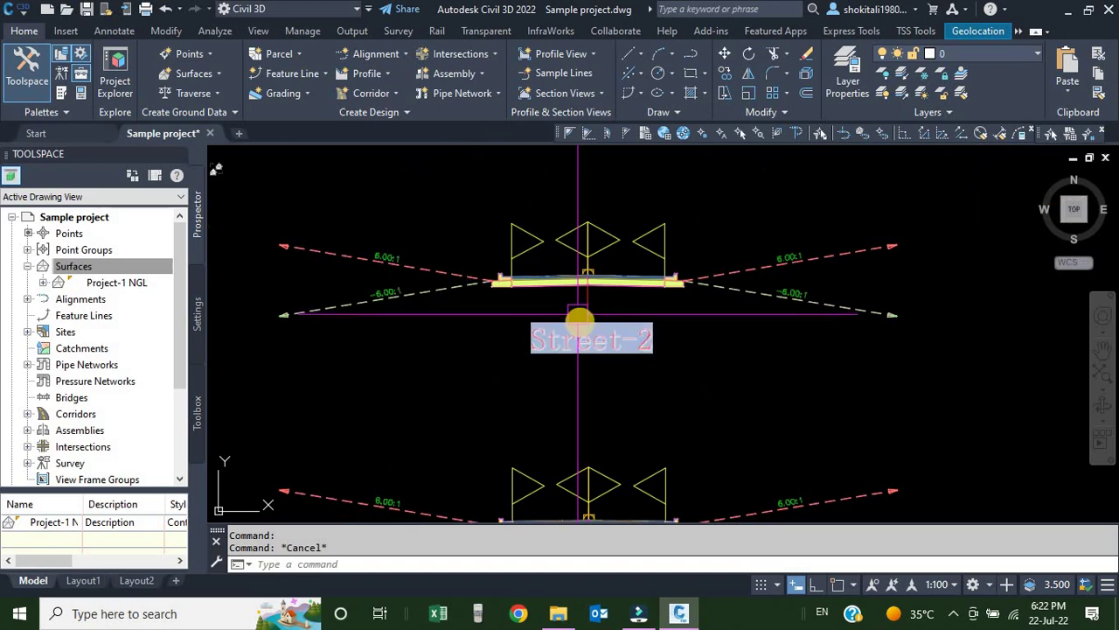
pyautogui.scroll(-8, 582, 331)
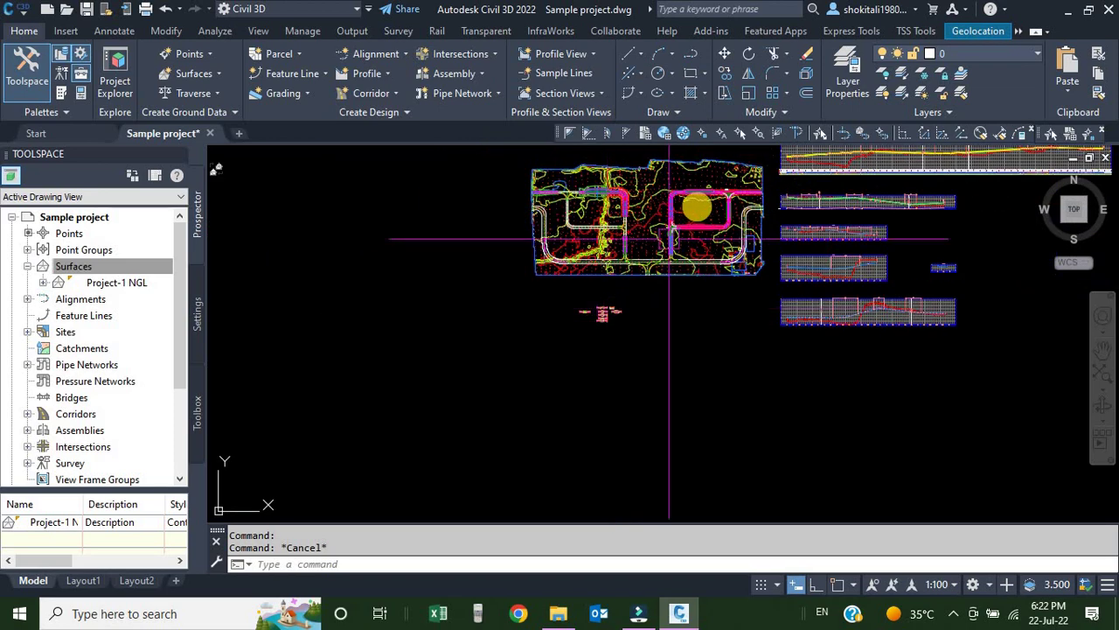
# Open the corridor surfaces of the Street-1 corridor and delete the existing Street-1 surface.
pyautogui.scroll(8, 628, 303)
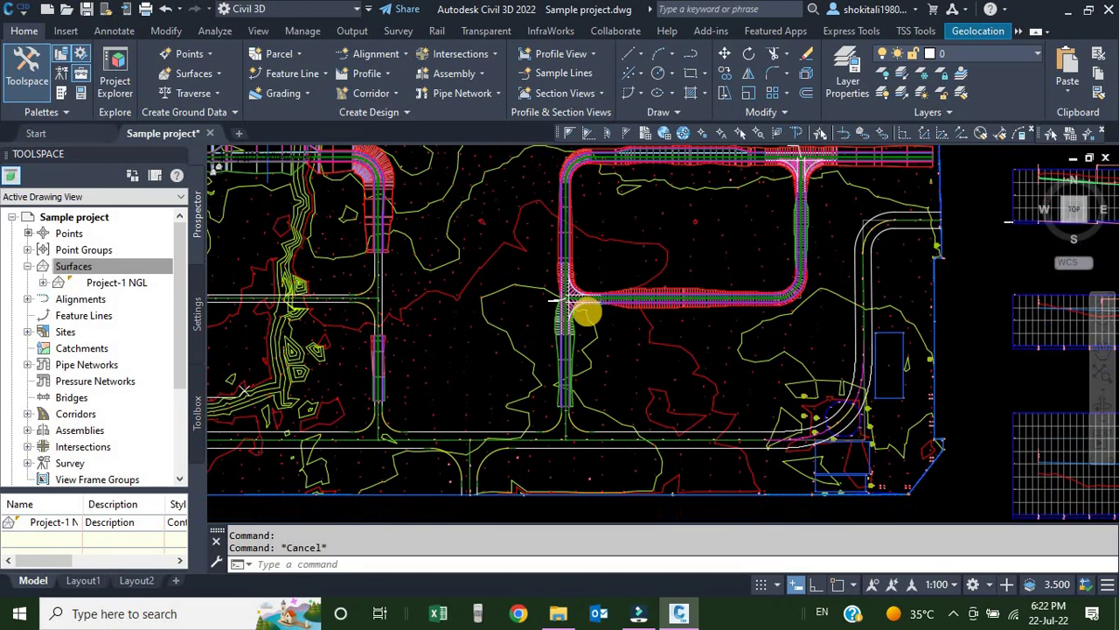
pyautogui.scroll(2, 674, 278)
pyautogui.click(762, 300)
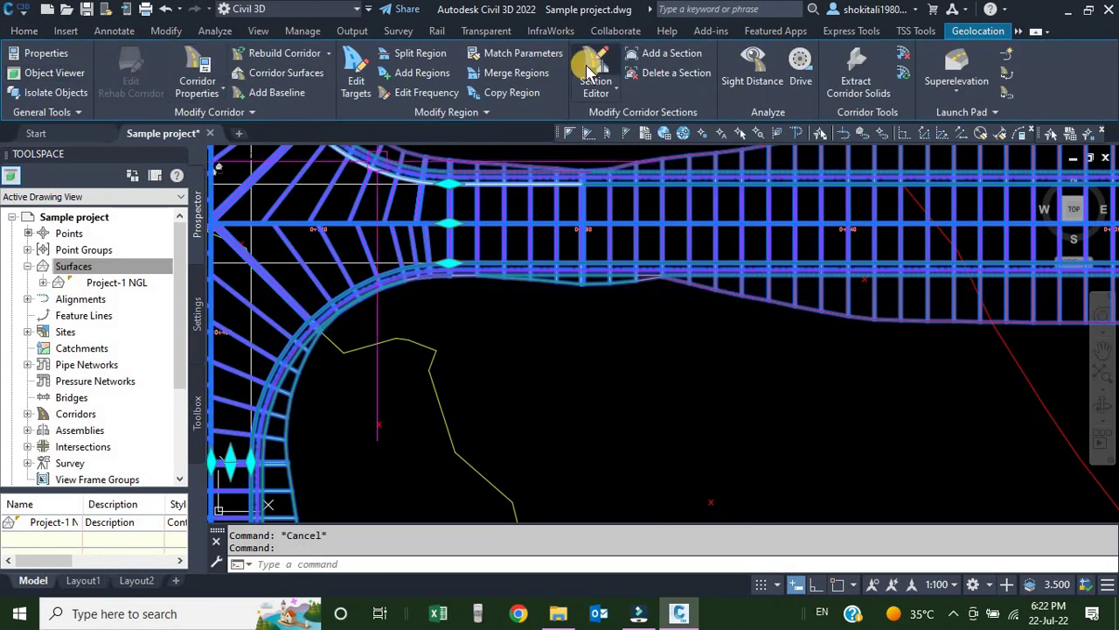
pyautogui.click(276, 75)
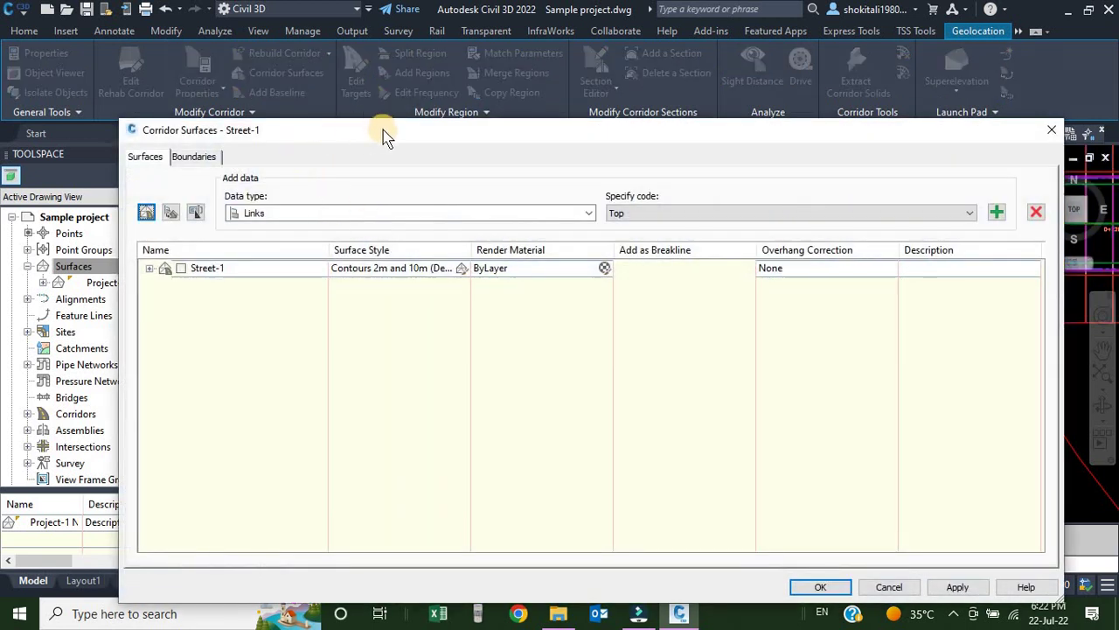
pyautogui.click(413, 136)
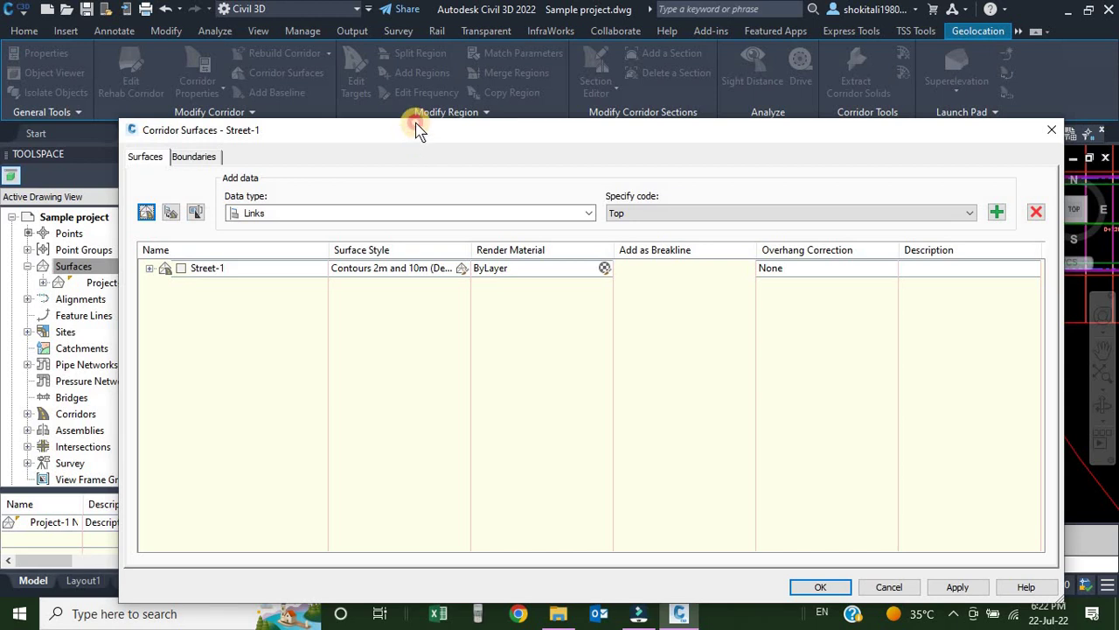
pyautogui.moveTo(416, 124); pyautogui.dragTo(408, 121)
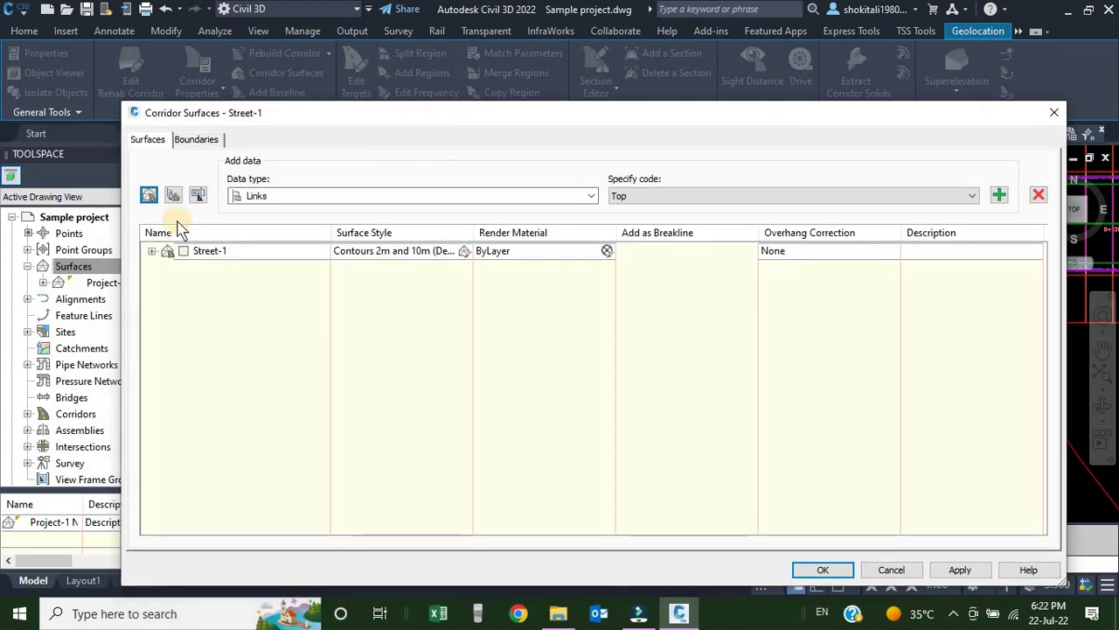
pyautogui.click(248, 256)
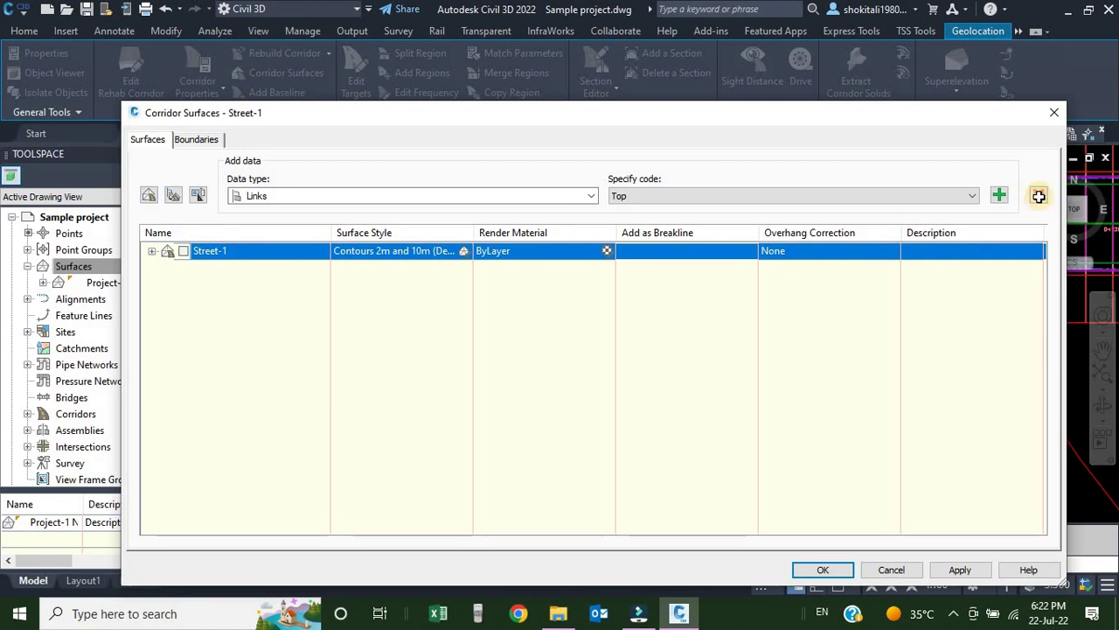
pyautogui.click(1039, 196)
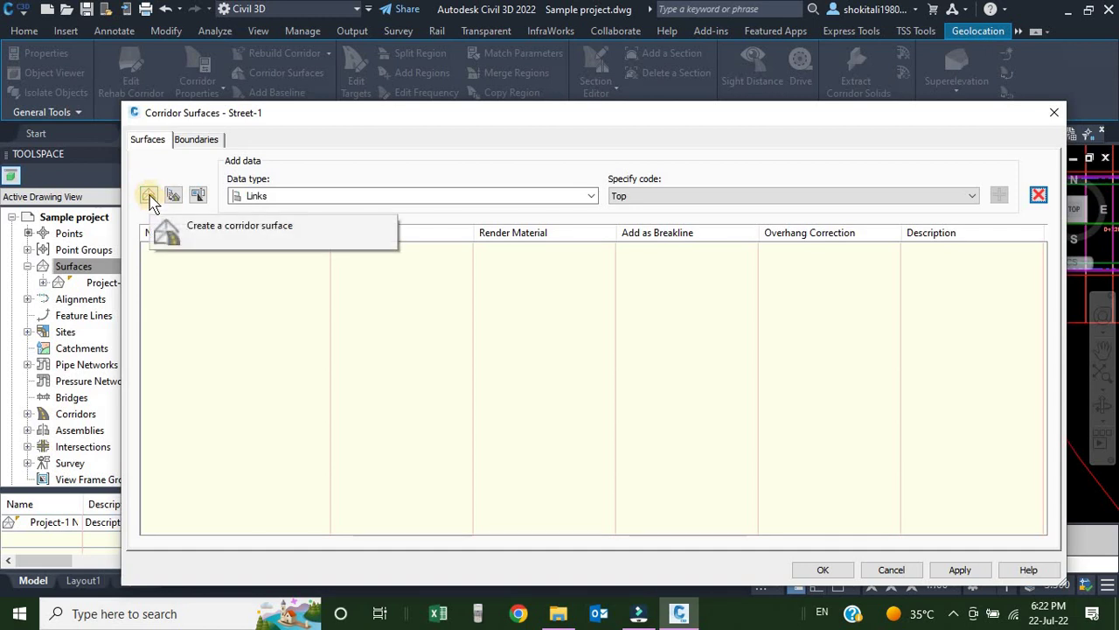
# Create a new corridor surface and name it Street-1 FGL.
pyautogui.click(149, 197)
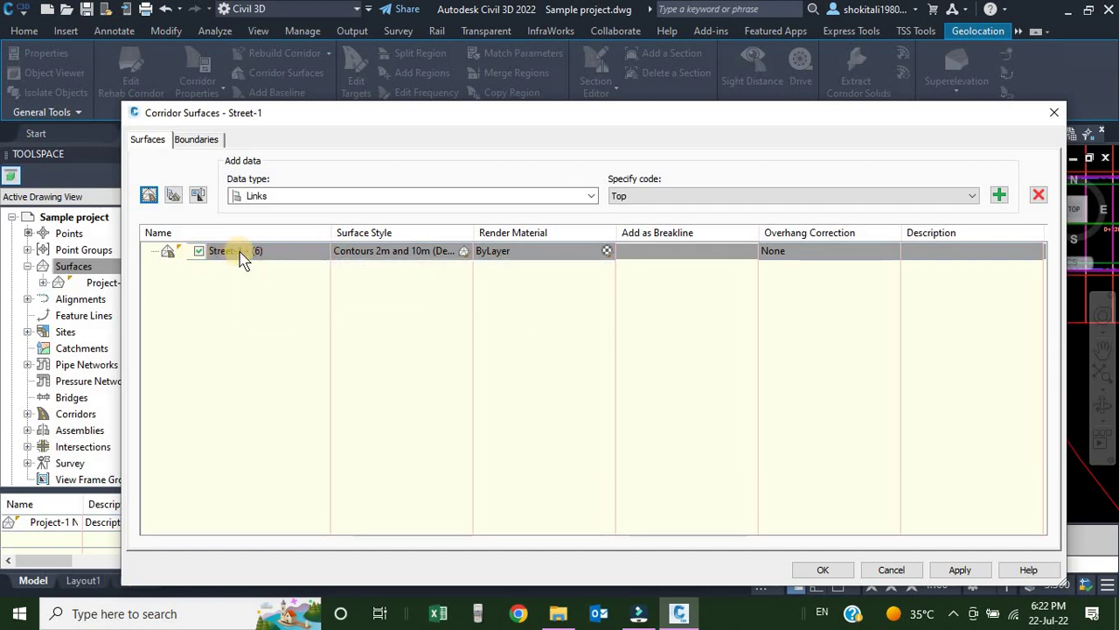
pyautogui.doubleClick(289, 254)
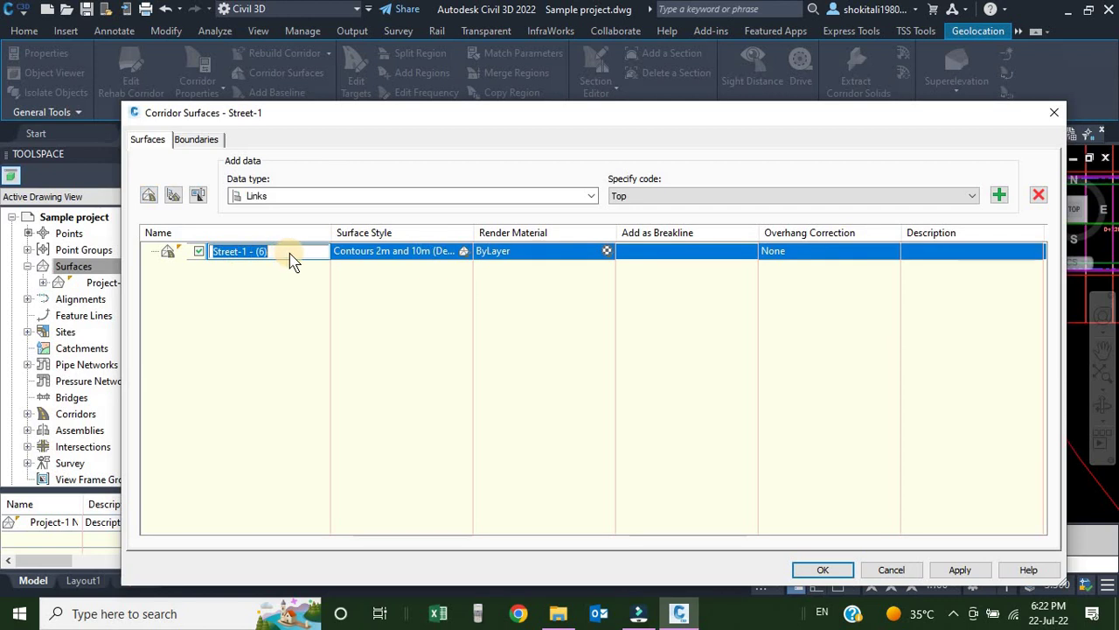
pyautogui.write('Street')
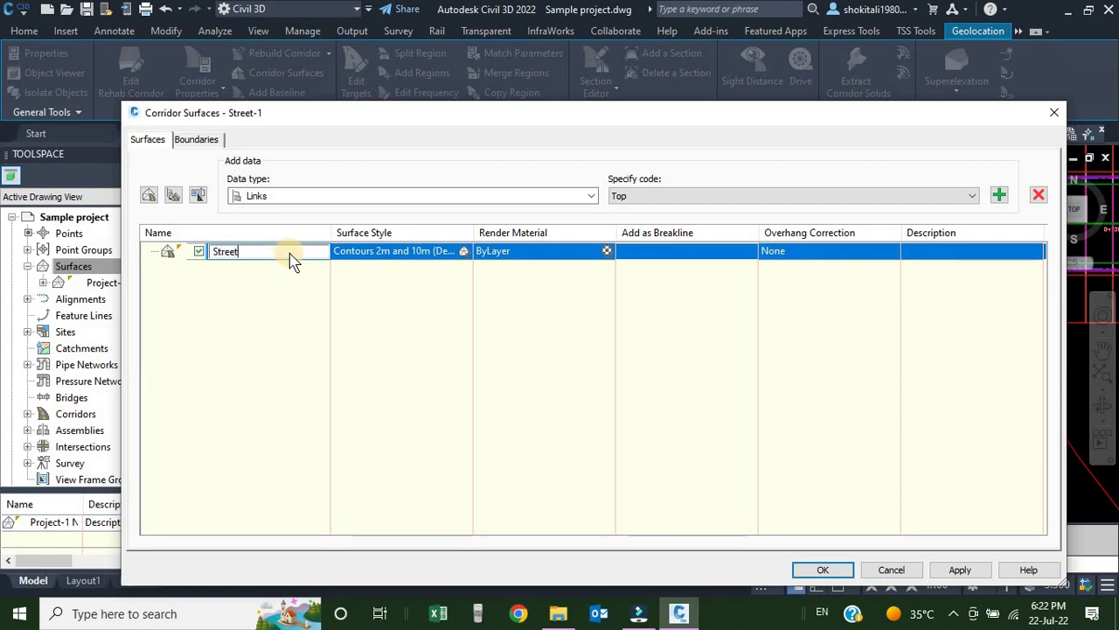
pyautogui.write('-1 FGL')
pyautogui.click(348, 253)
# Set the surface style of Street-1 FGL to Contours 1m and 5m (Design).
pyautogui.click(390, 253)
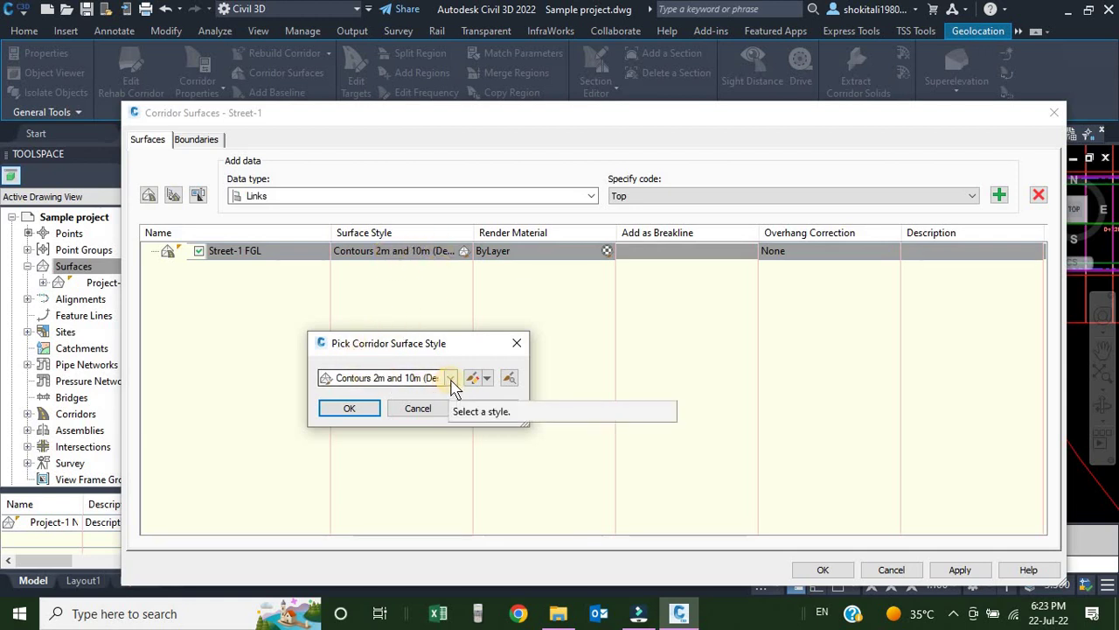
pyautogui.click(451, 383)
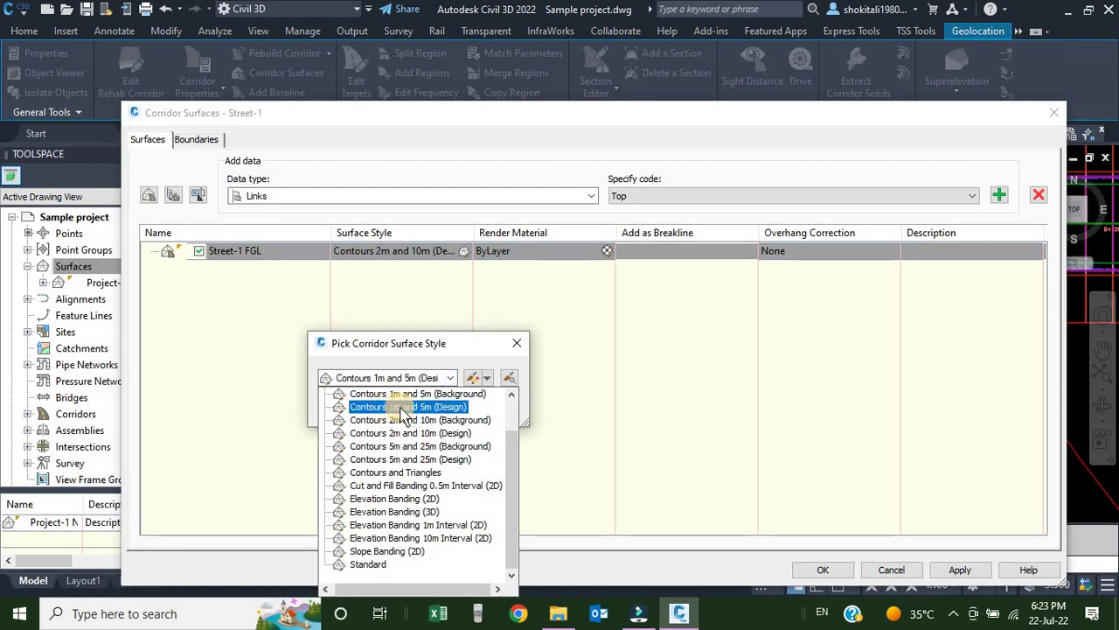
pyautogui.click(402, 408)
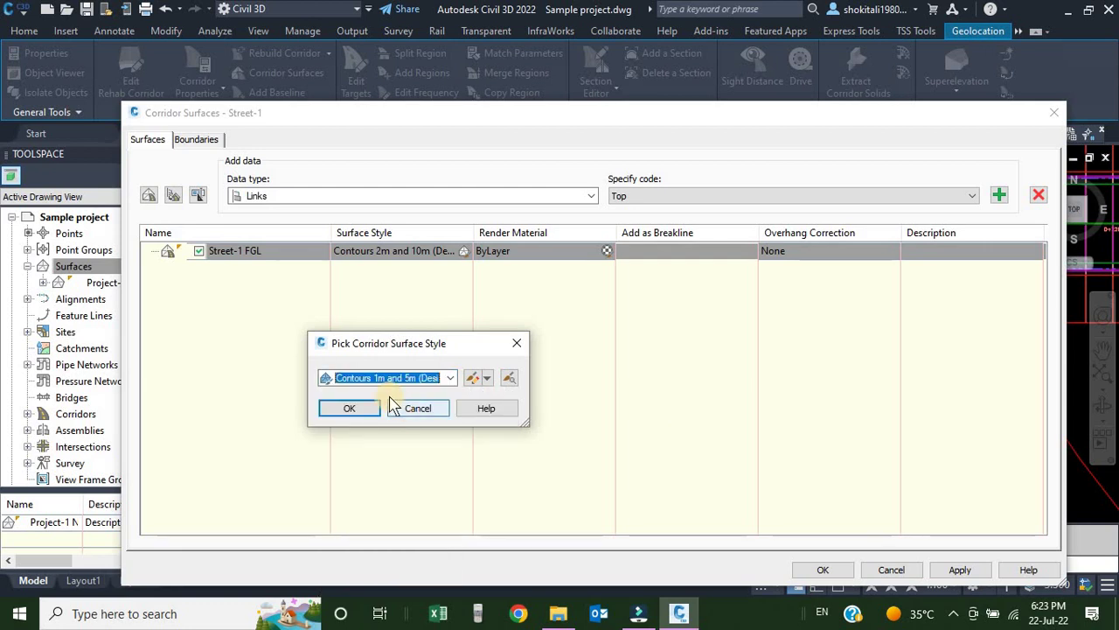
pyautogui.click(358, 408)
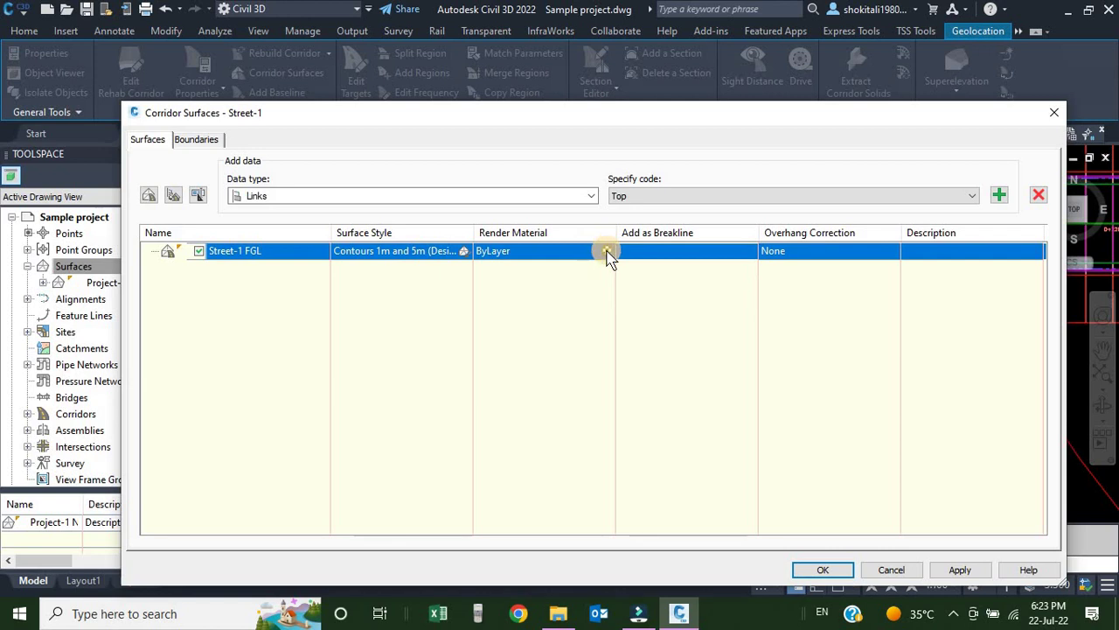
# Set the render material of Street-1 FGL to Sitework.Paving - Surfacing.Asphalt, with overhang correction set to None.
pyautogui.click(606, 251)
pyautogui.click(486, 378)
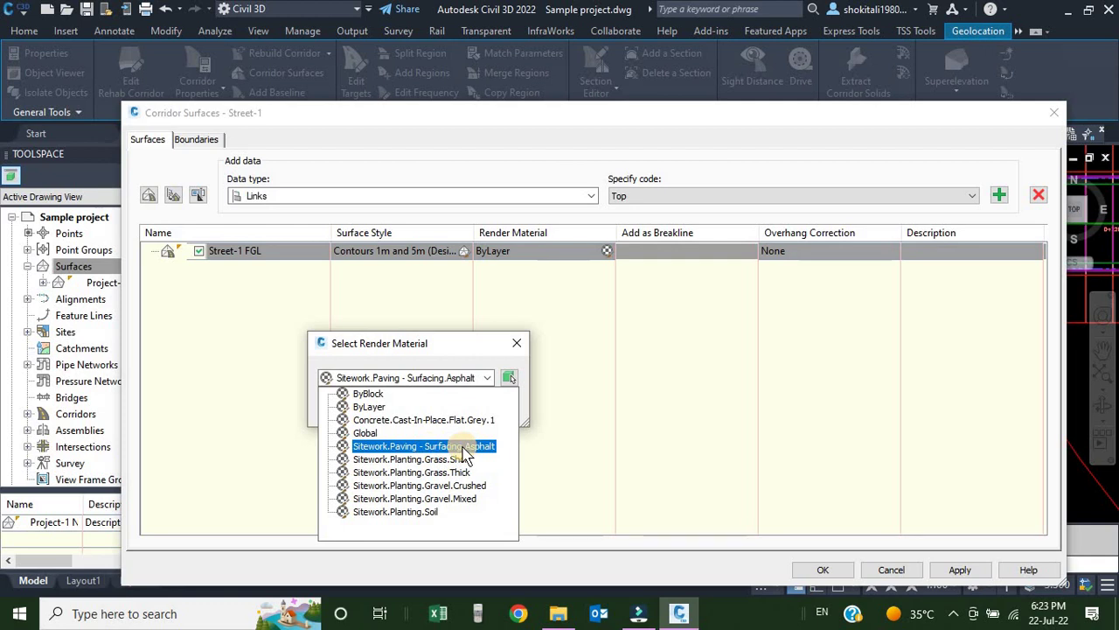
pyautogui.click(461, 448)
pyautogui.click(347, 415)
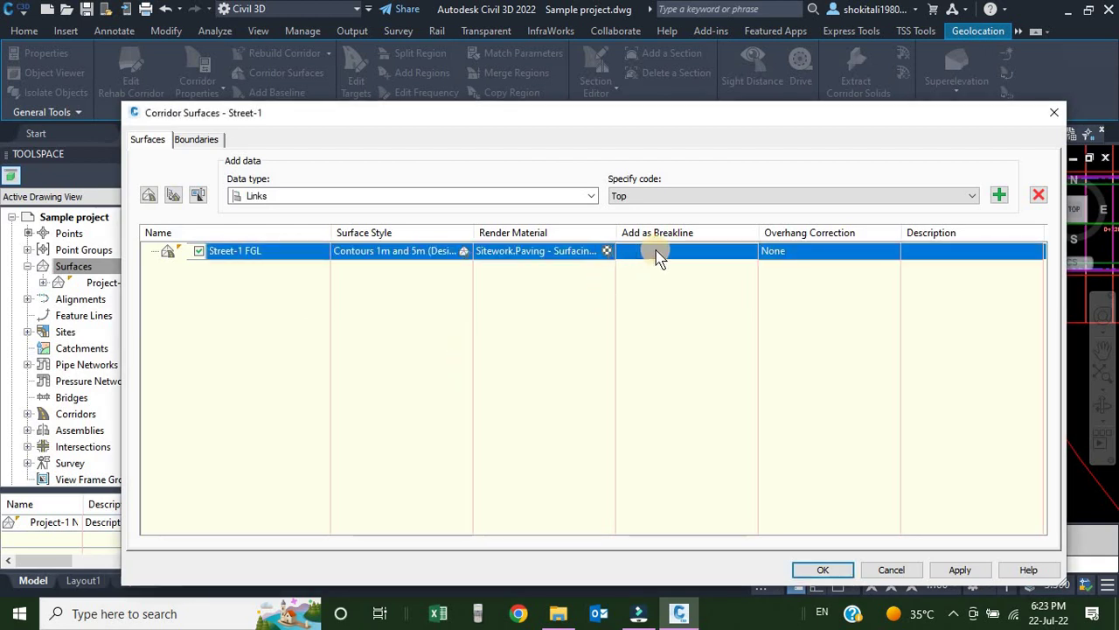
pyautogui.click(775, 254)
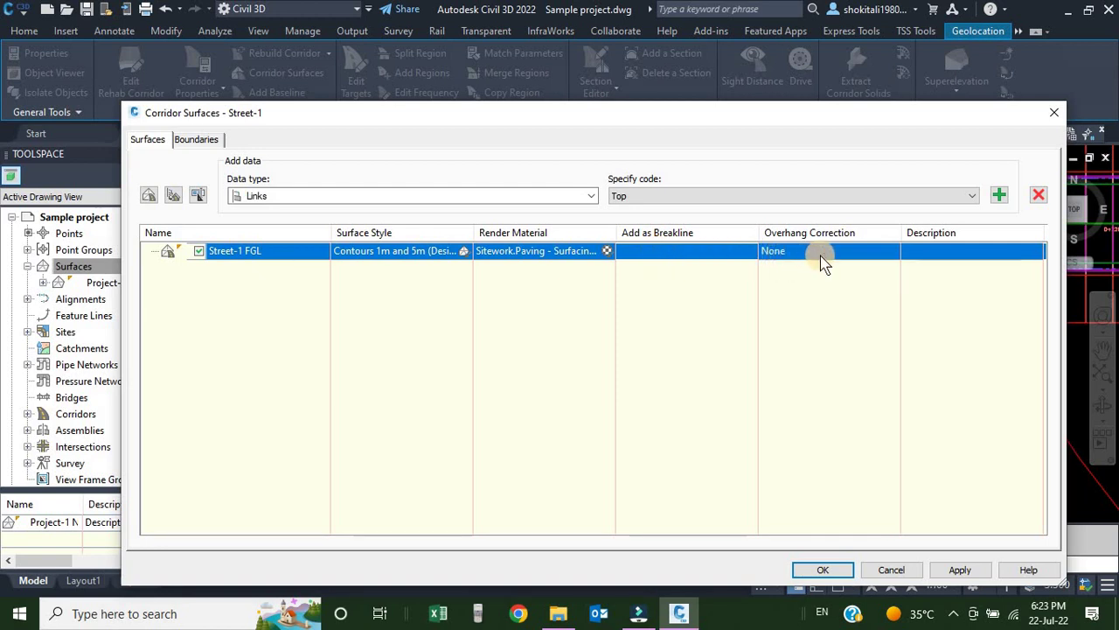
pyautogui.click(777, 267)
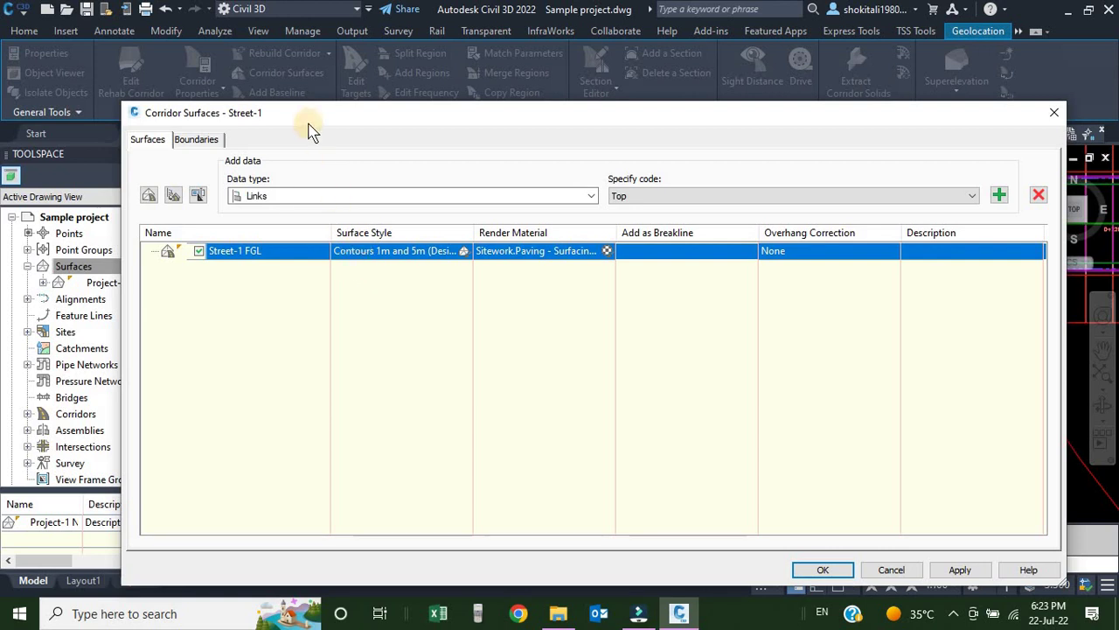
# Add Links data with the code Top to the Street-1 FGL surface definition.
pyautogui.moveTo(325, 109); pyautogui.dragTo(357, 55)
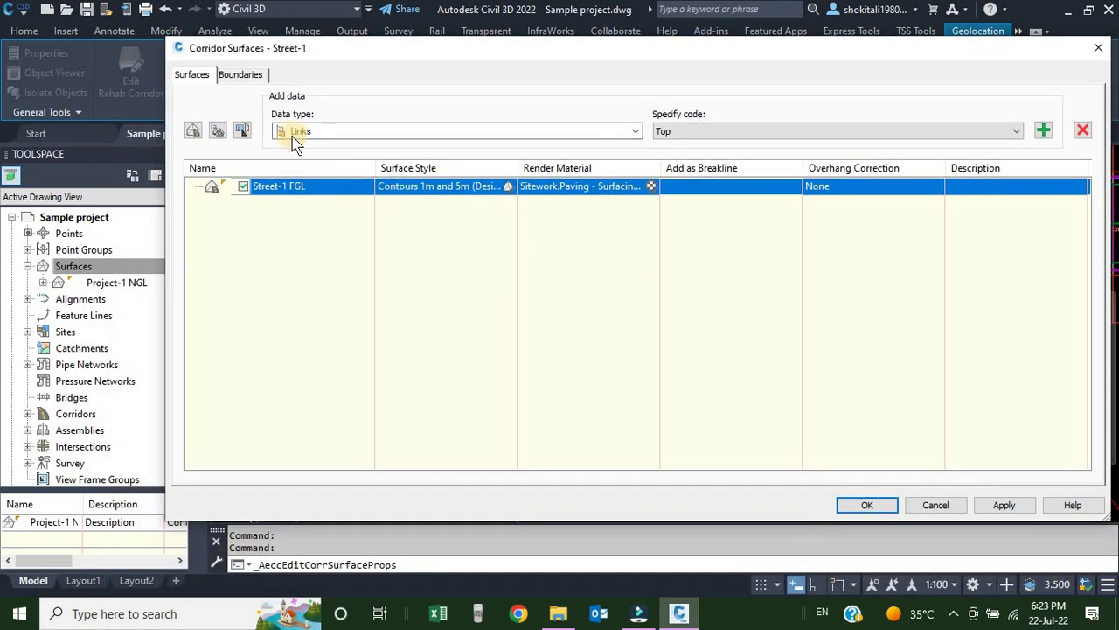
pyautogui.click(636, 133)
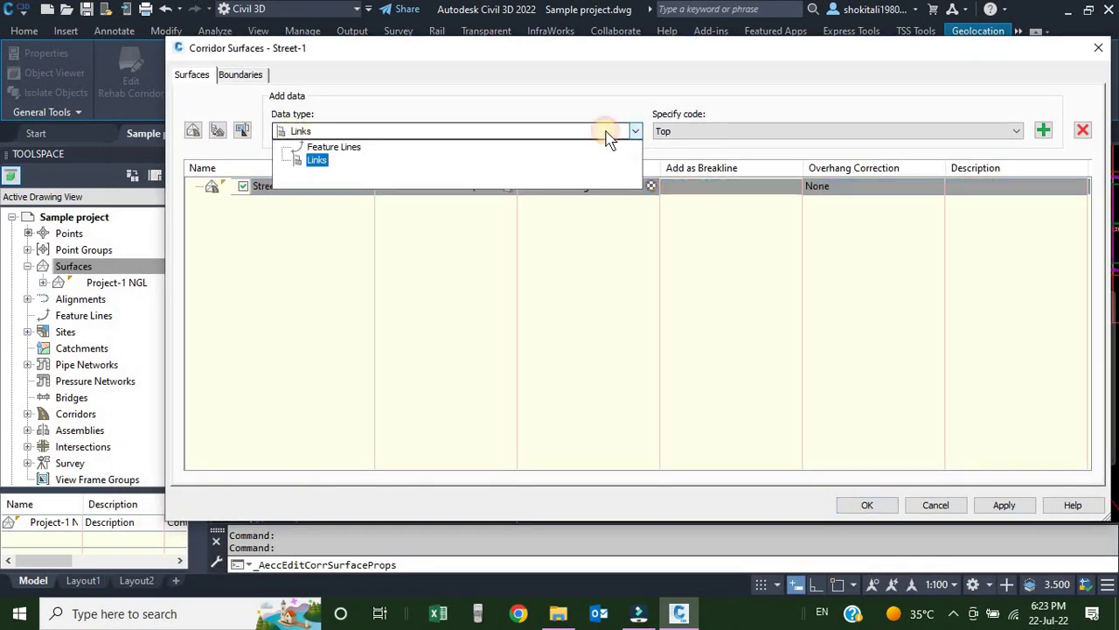
pyautogui.click(316, 161)
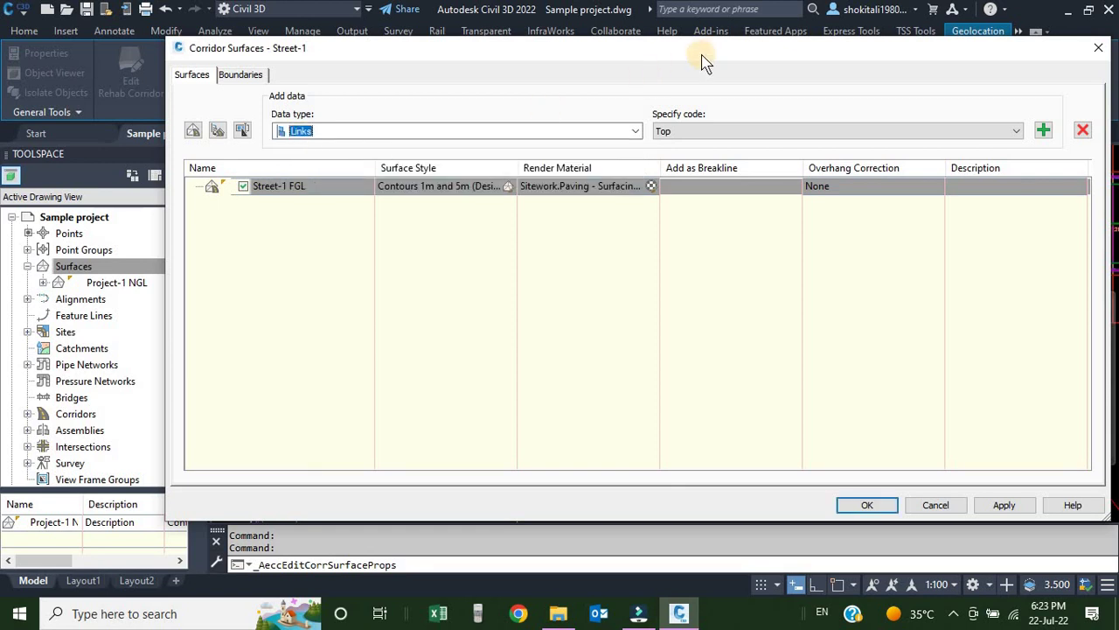
pyautogui.moveTo(725, 50); pyautogui.dragTo(659, 54)
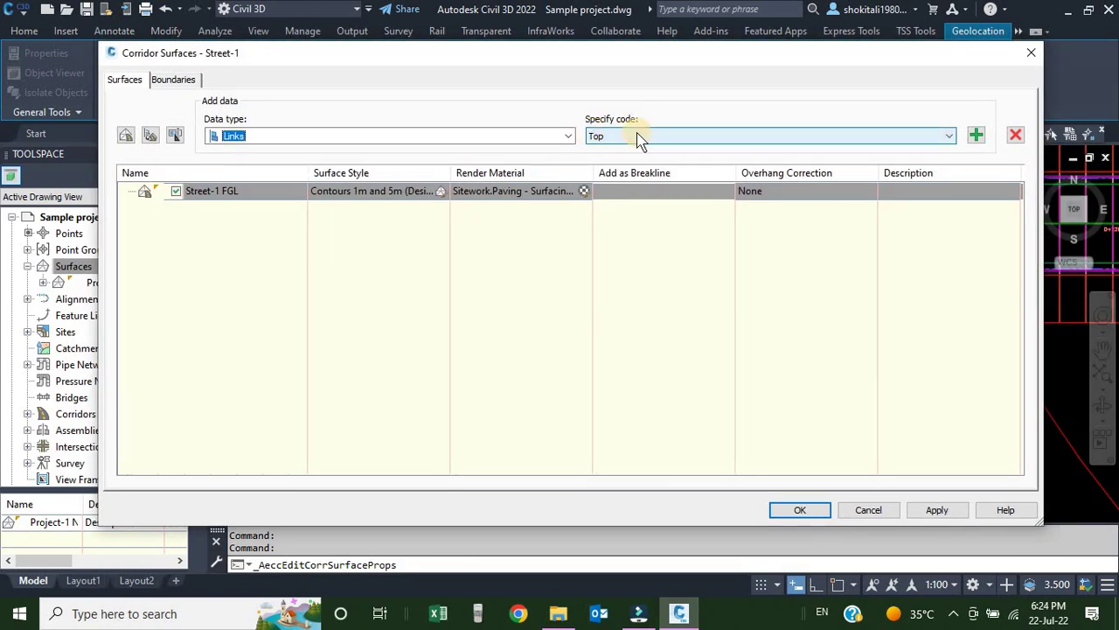
pyautogui.click(945, 137)
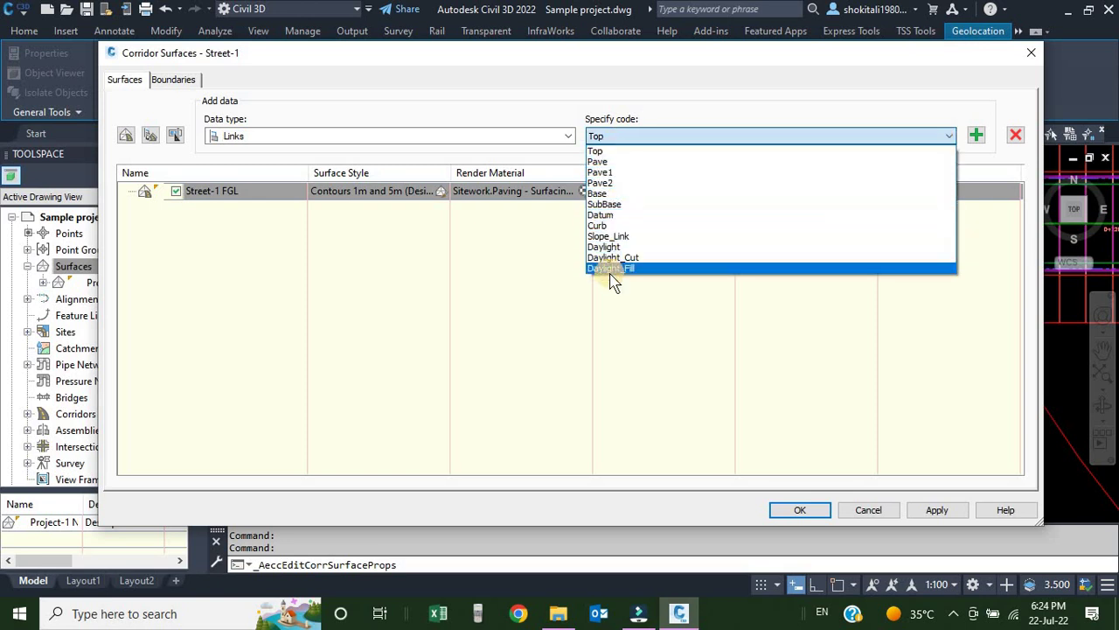
pyautogui.click(598, 153)
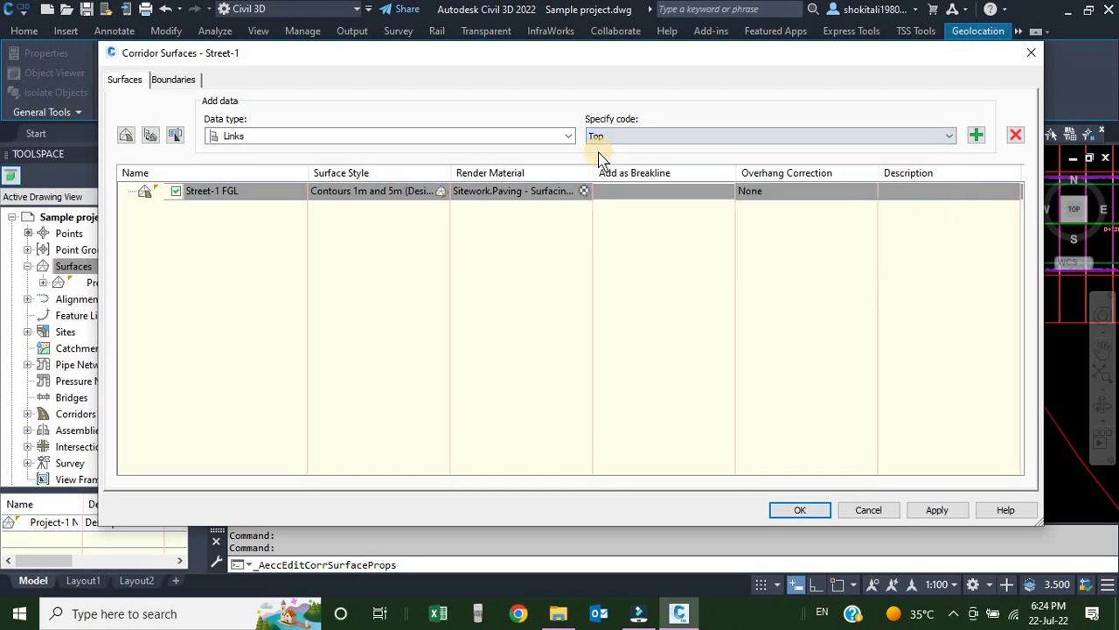
pyautogui.click(977, 138)
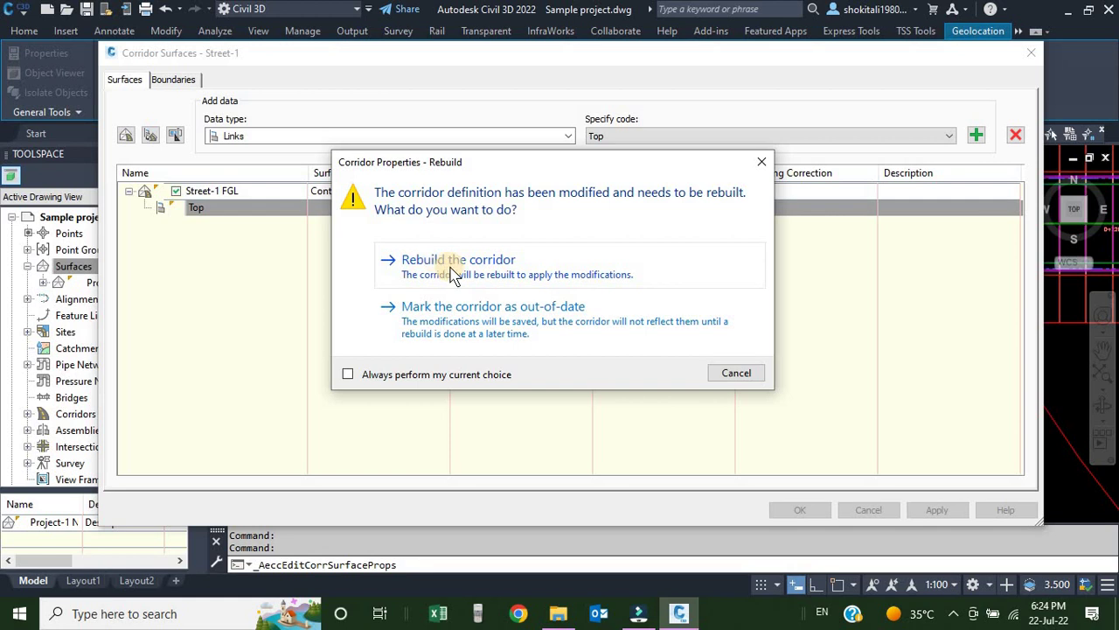
# Rebuild the Street-1 corridor to apply the surface definition, then dismiss the event log and clear the corridor selection.
pyautogui.click(452, 274)
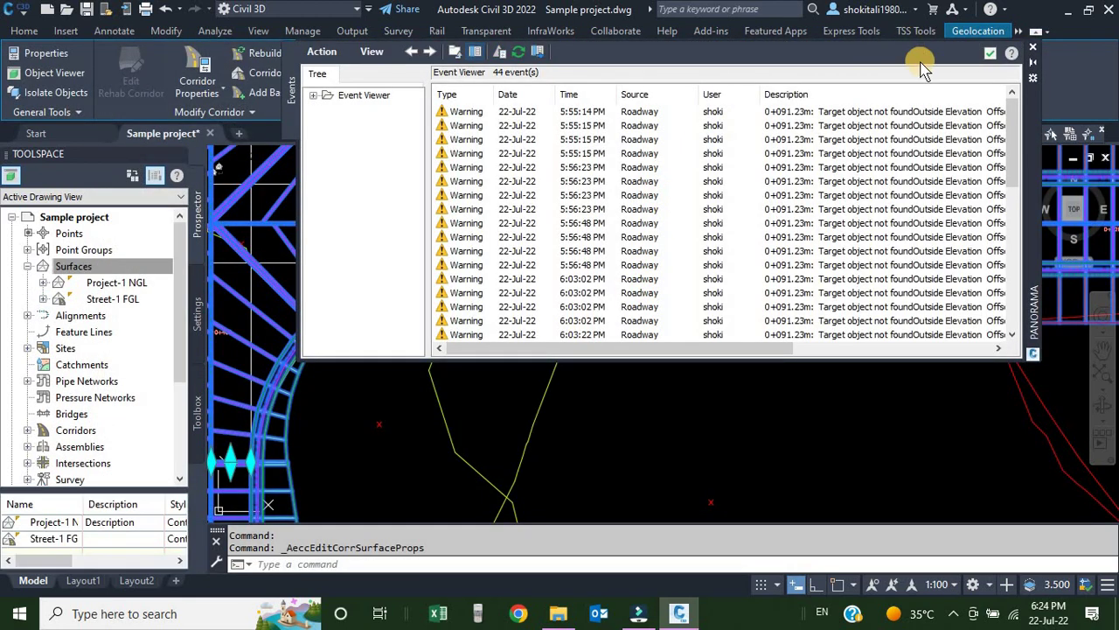
pyautogui.click(990, 53)
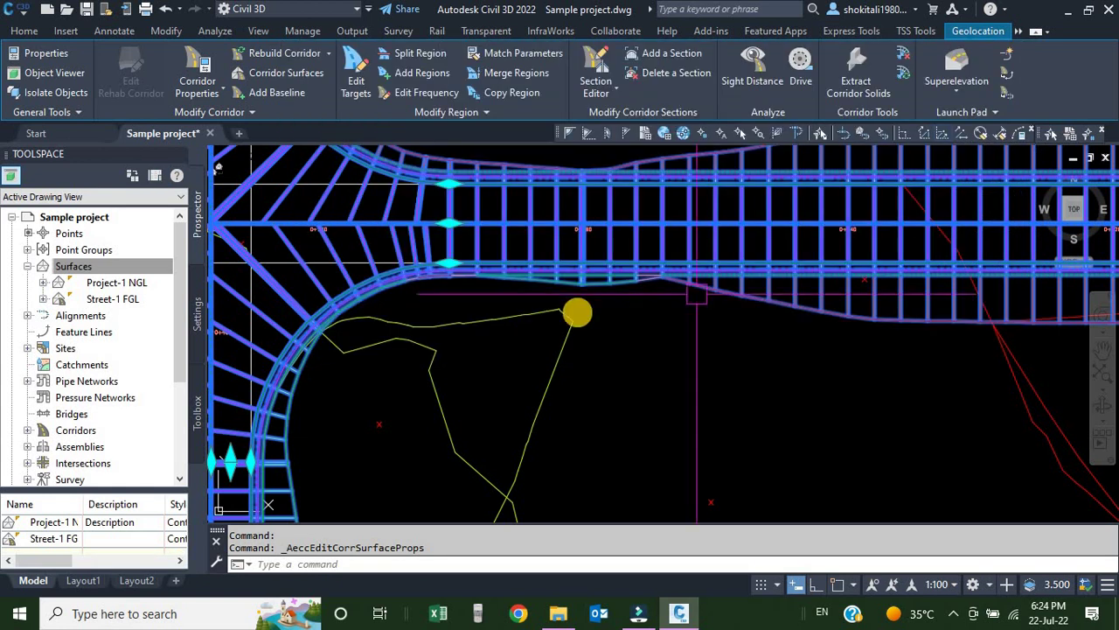
pyautogui.scroll(-3, 569, 295)
pyautogui.scroll(-5, 573, 295)
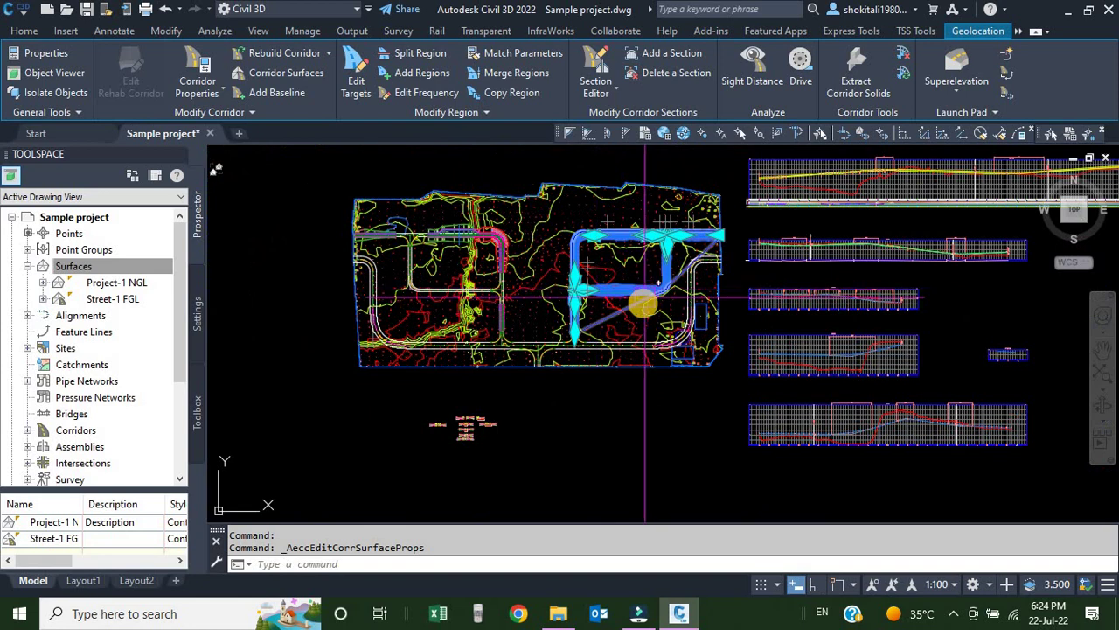
pyautogui.press('Escape')
pyautogui.press('Escape')
# Select the Street-1 FGL surface in the plan and examine where its outline and contours run relative to the corridor.
pyautogui.scroll(5, 623, 325)
pyautogui.scroll(3, 629, 310)
pyautogui.click(620, 300)
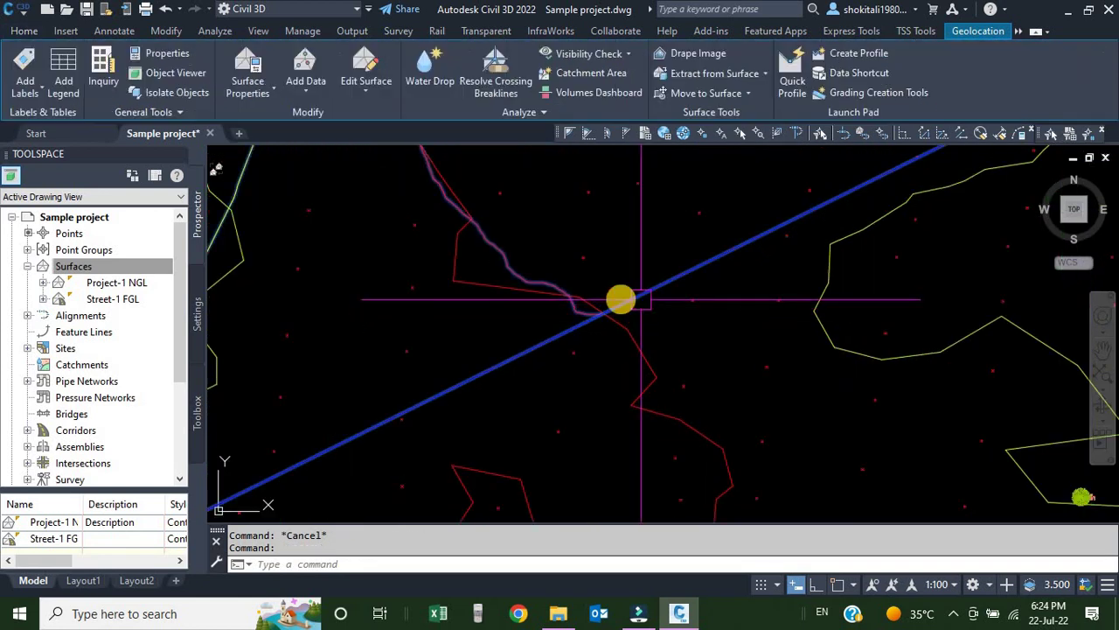
pyautogui.scroll(-6, 569, 315)
pyautogui.scroll(2, 592, 276)
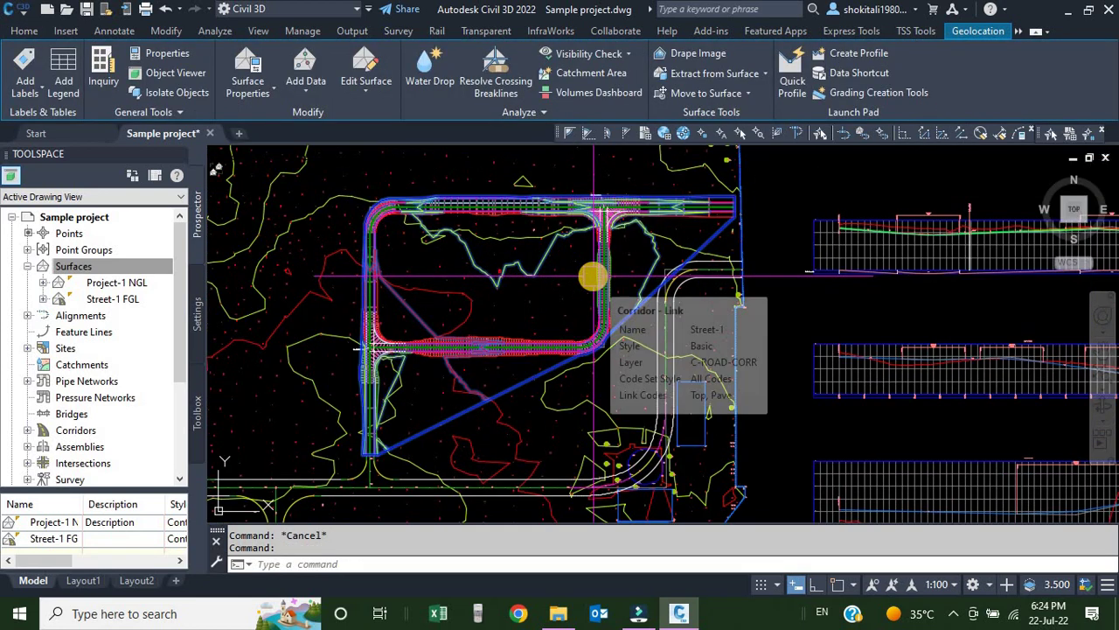
pyautogui.scroll(-2, 570, 276)
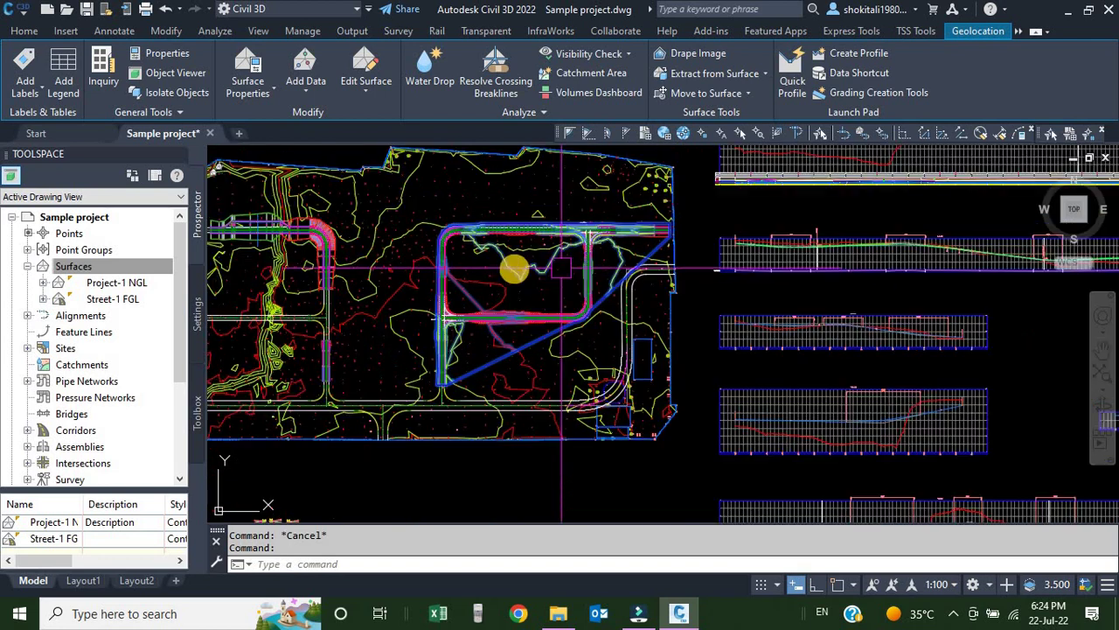
pyautogui.scroll(6, 514, 280)
pyautogui.moveTo(458, 381); pyautogui.dragTo(432, 420, button='middle')
pyautogui.scroll(-5, 413, 365)
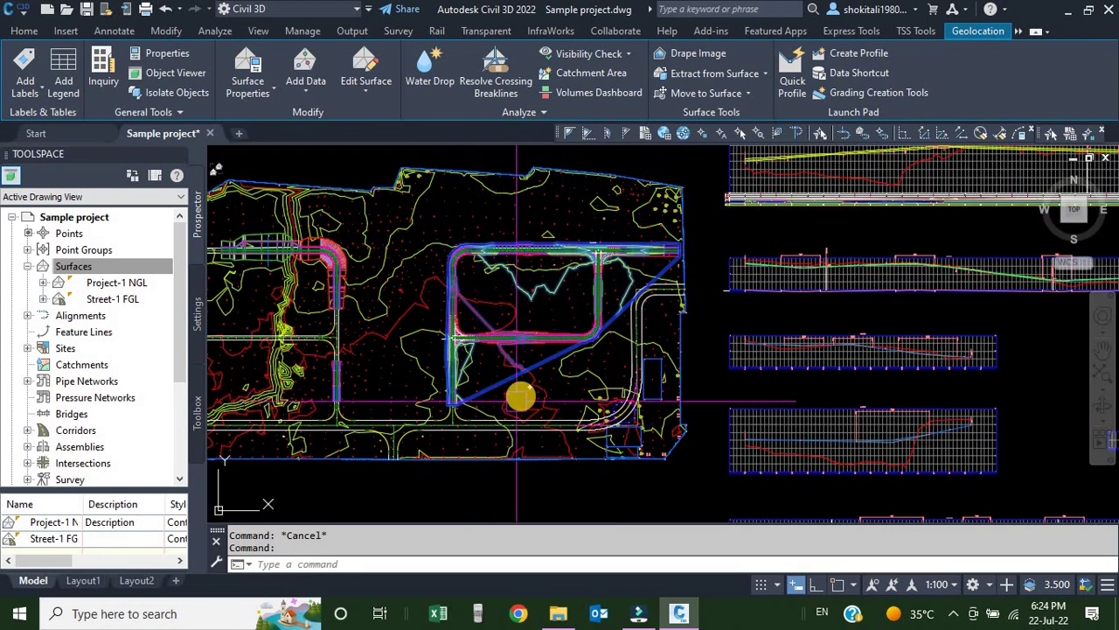
pyautogui.scroll(3, 492, 353)
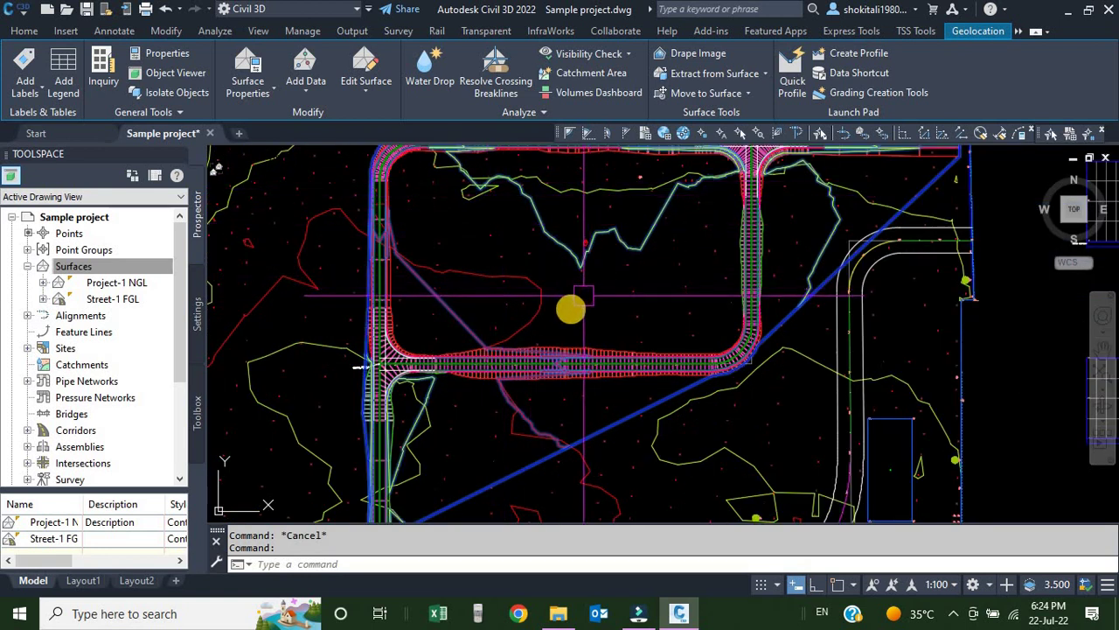
pyautogui.scroll(-1, 563, 318)
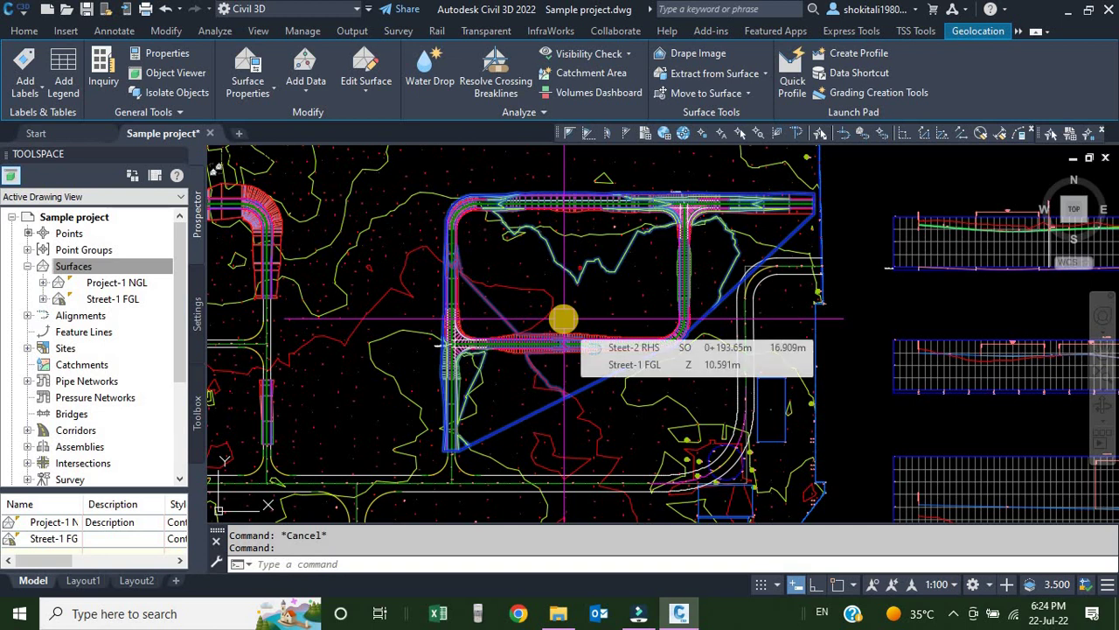
pyautogui.press('Escape')
# Reopen the corridor surfaces of Street-1 and add the corridor extents as the outer boundary of Street-1 FGL.
pyautogui.scroll(6, 542, 302)
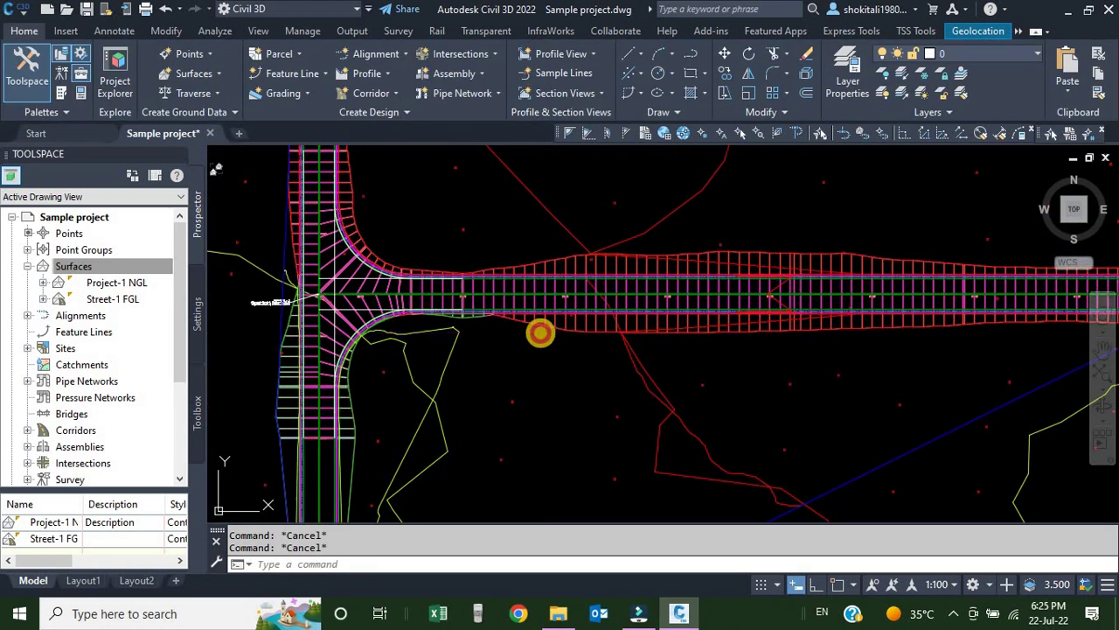
pyautogui.click(541, 331)
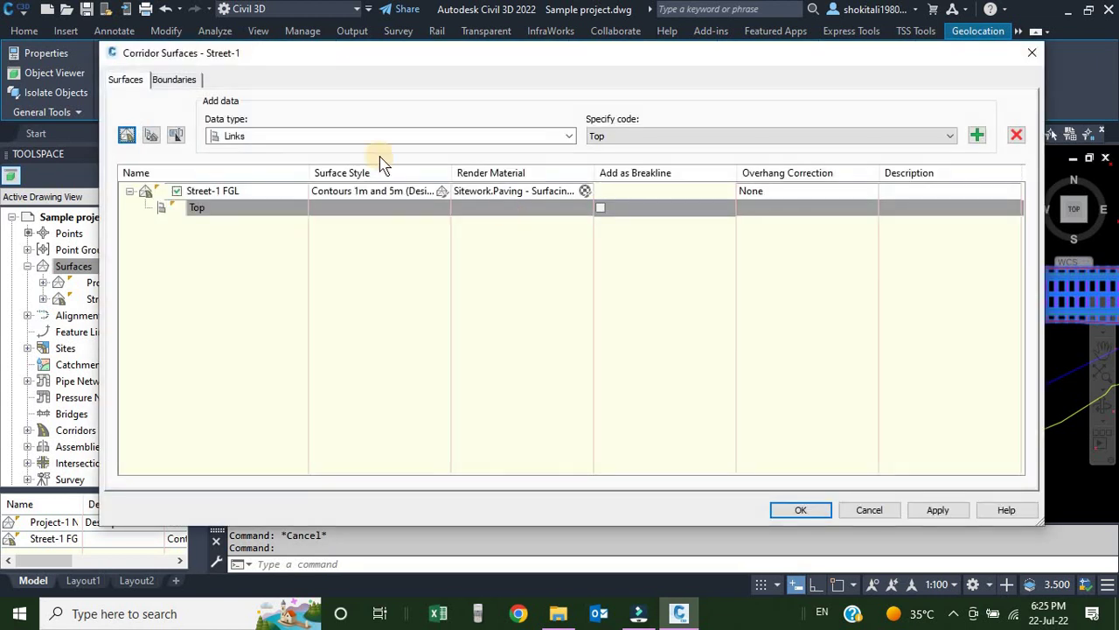
pyautogui.click(172, 81)
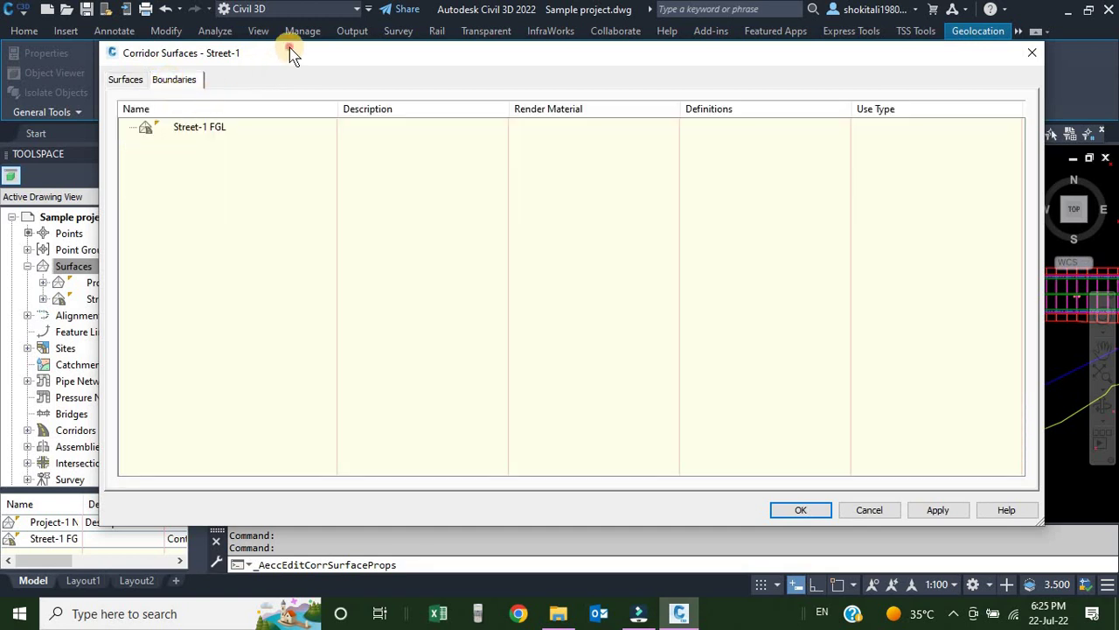
pyautogui.moveTo(289, 47); pyautogui.dragTo(314, 140)
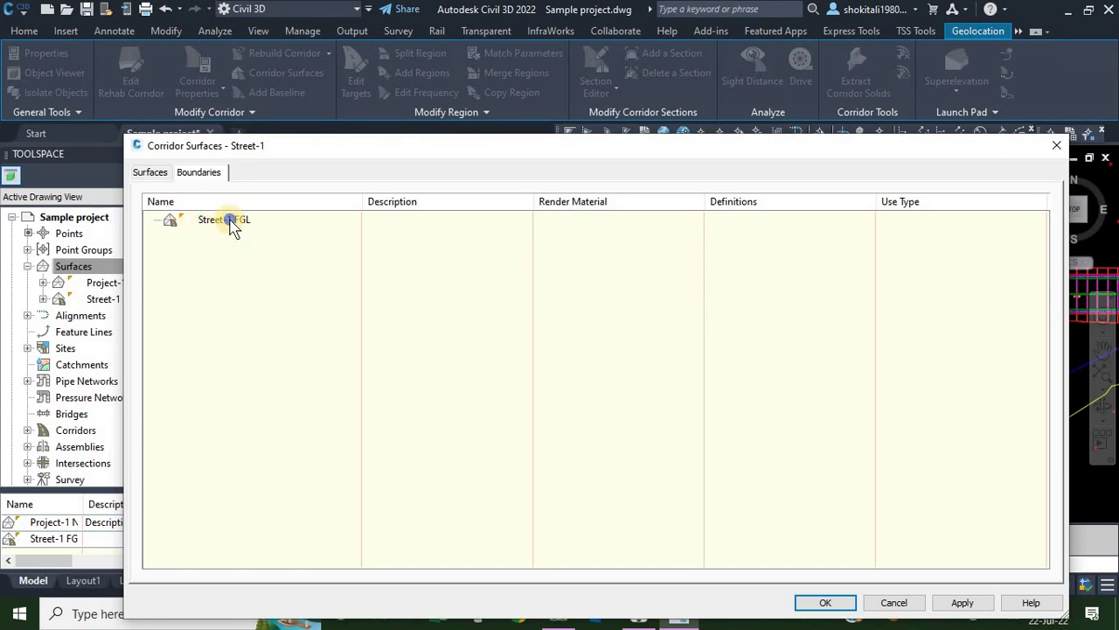
pyautogui.rightClick(233, 224)
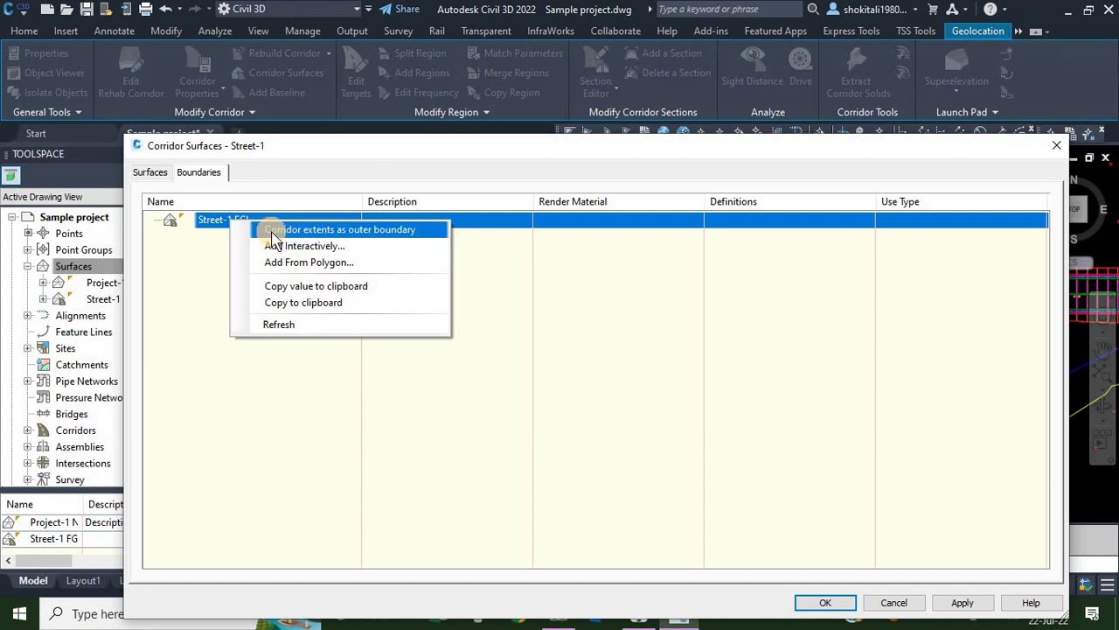
pyautogui.click(341, 230)
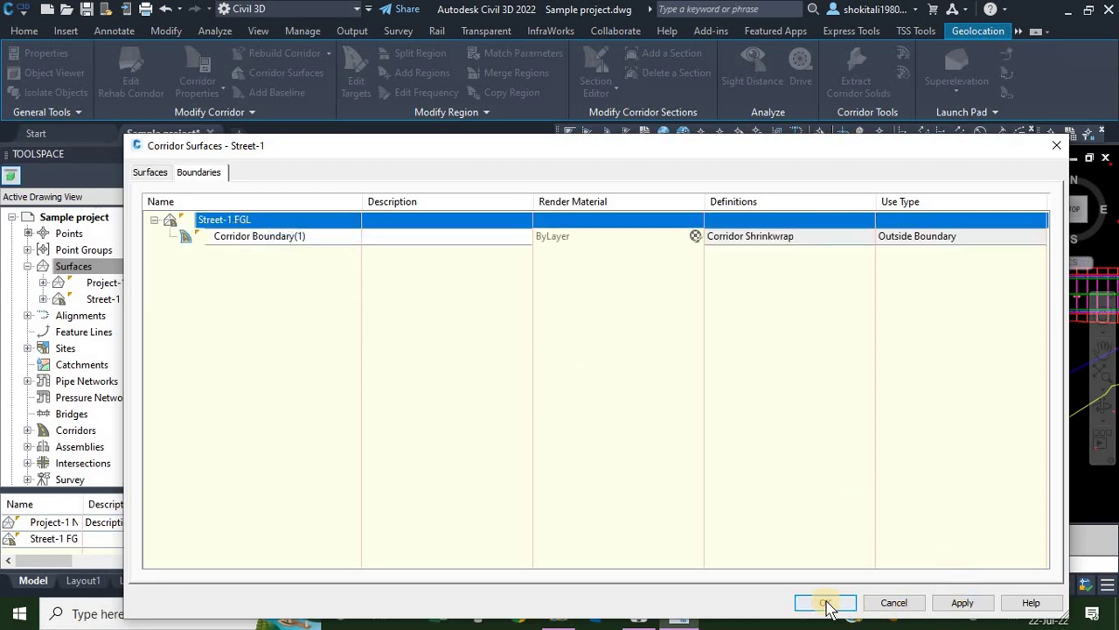
# Apply the boundary by rebuilding the corridor, with this choice always performed, and clear the corridor selection.
pyautogui.click(825, 603)
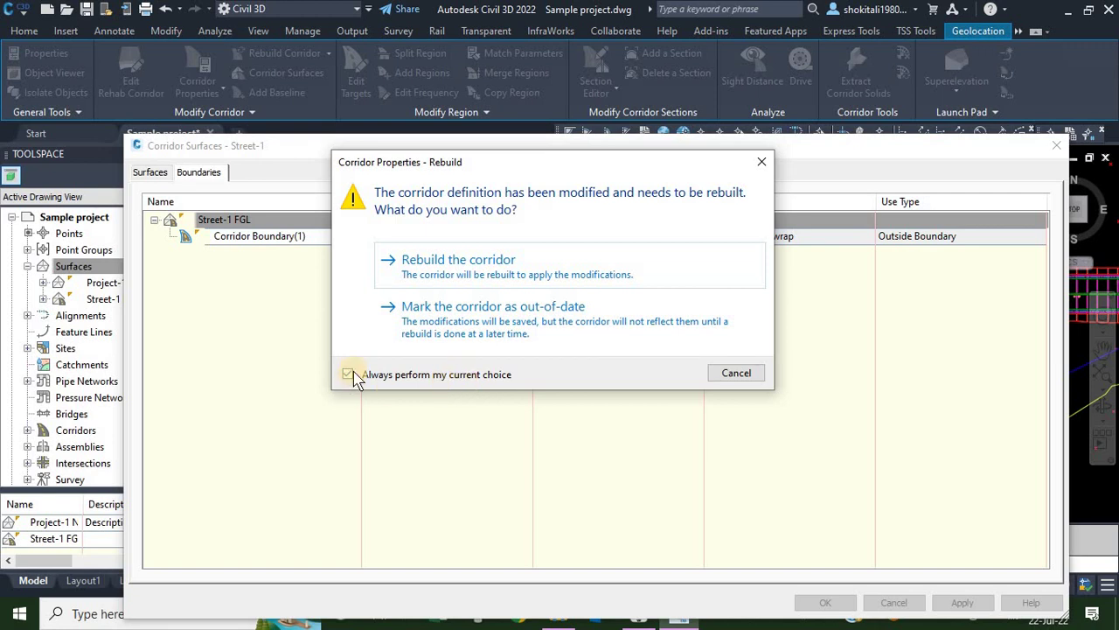
pyautogui.click(456, 262)
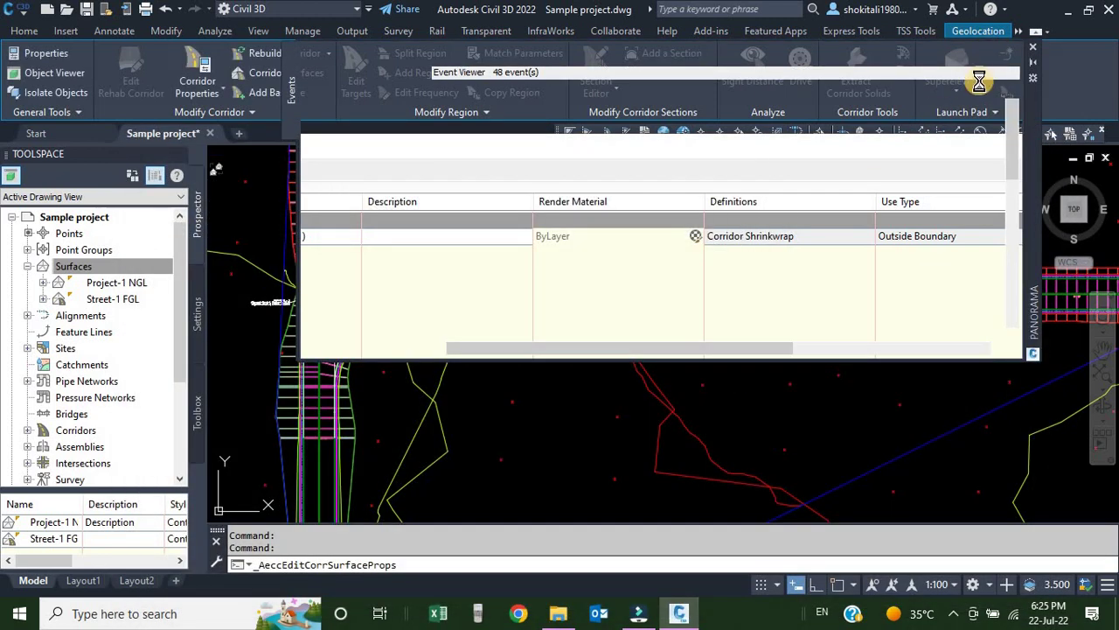
pyautogui.click(763, 255)
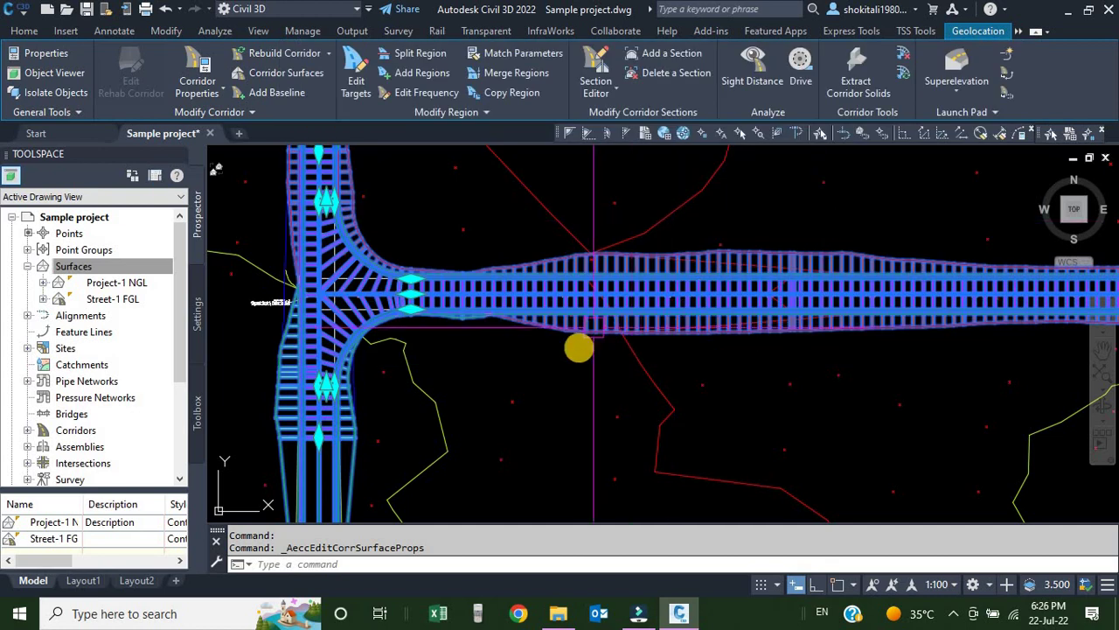
pyautogui.scroll(-6, 584, 341)
pyautogui.press('Escape')
pyautogui.press('Escape')
# Select the Street-1 FGL surface and examine how its boundary follows the corridor edges along the streets and intersections.
pyautogui.scroll(4, 577, 334)
pyautogui.scroll(5, 610, 326)
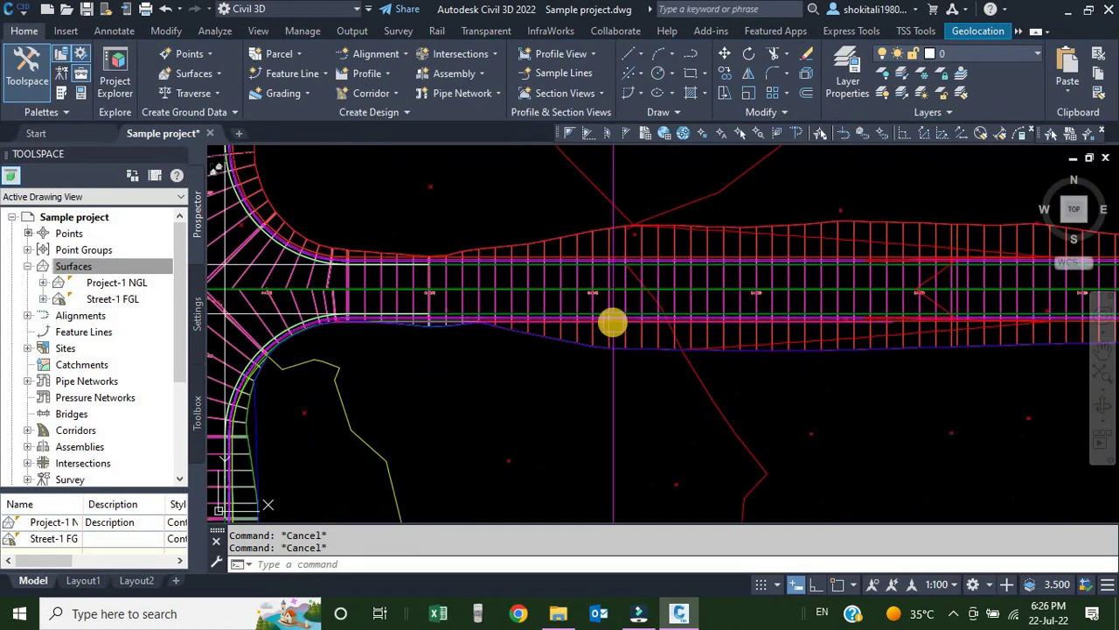
pyautogui.scroll(5, 687, 341)
pyautogui.click(631, 370)
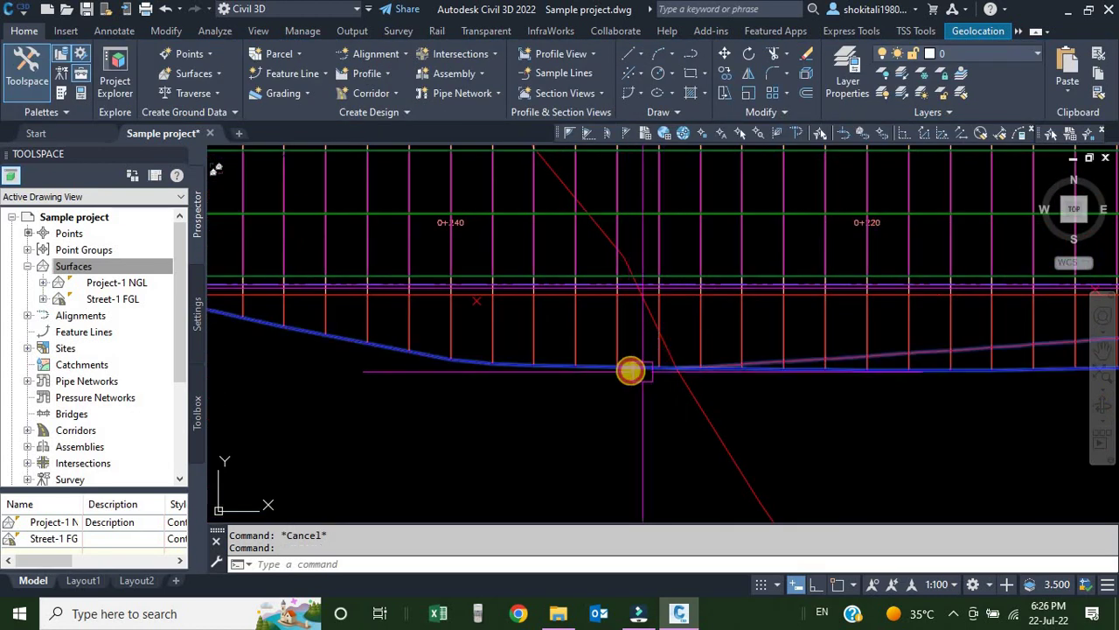
pyautogui.scroll(-9, 580, 359)
pyautogui.scroll(-5, 578, 363)
pyautogui.scroll(5, 757, 262)
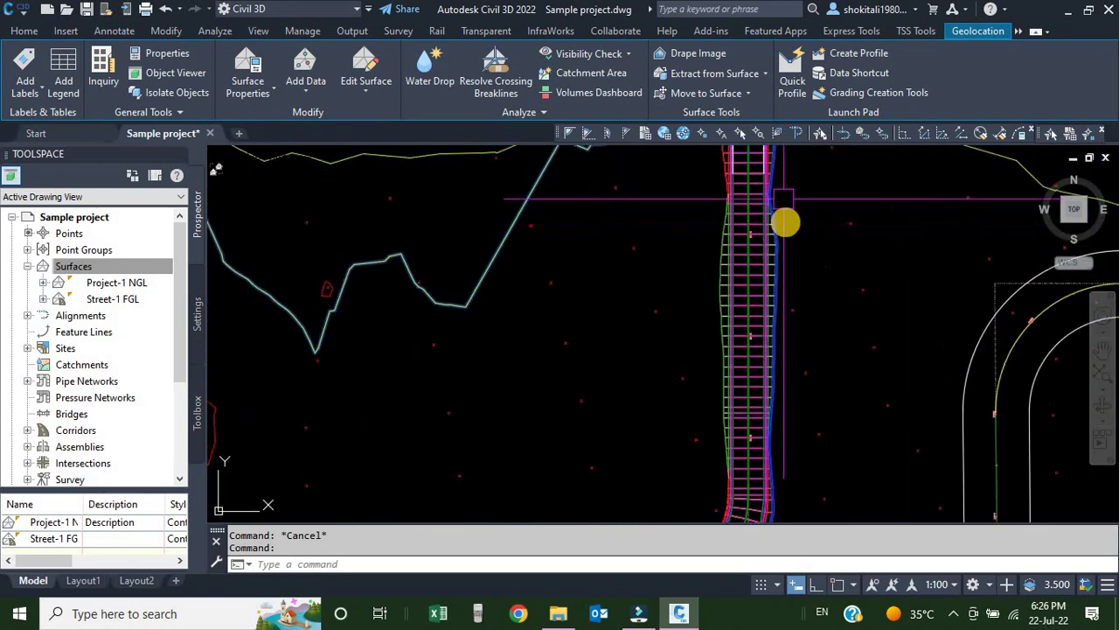
pyautogui.moveTo(785, 219); pyautogui.dragTo(660, 402, button='middle')
pyautogui.scroll(-6, 762, 275)
pyautogui.scroll(7, 857, 248)
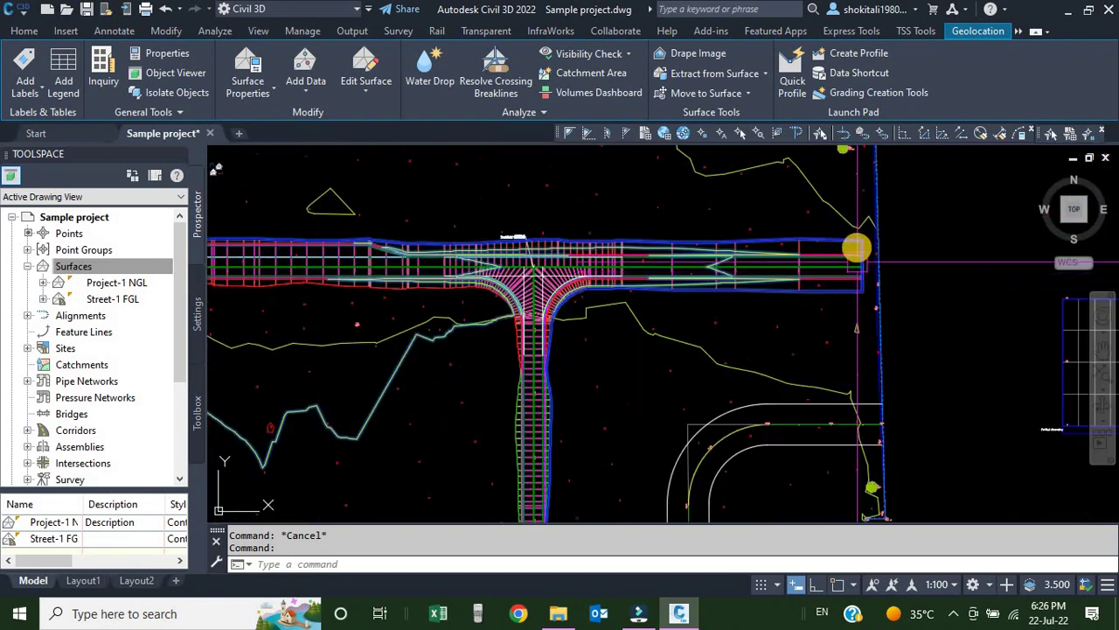
pyautogui.scroll(-6, 816, 246)
pyautogui.scroll(6, 572, 332)
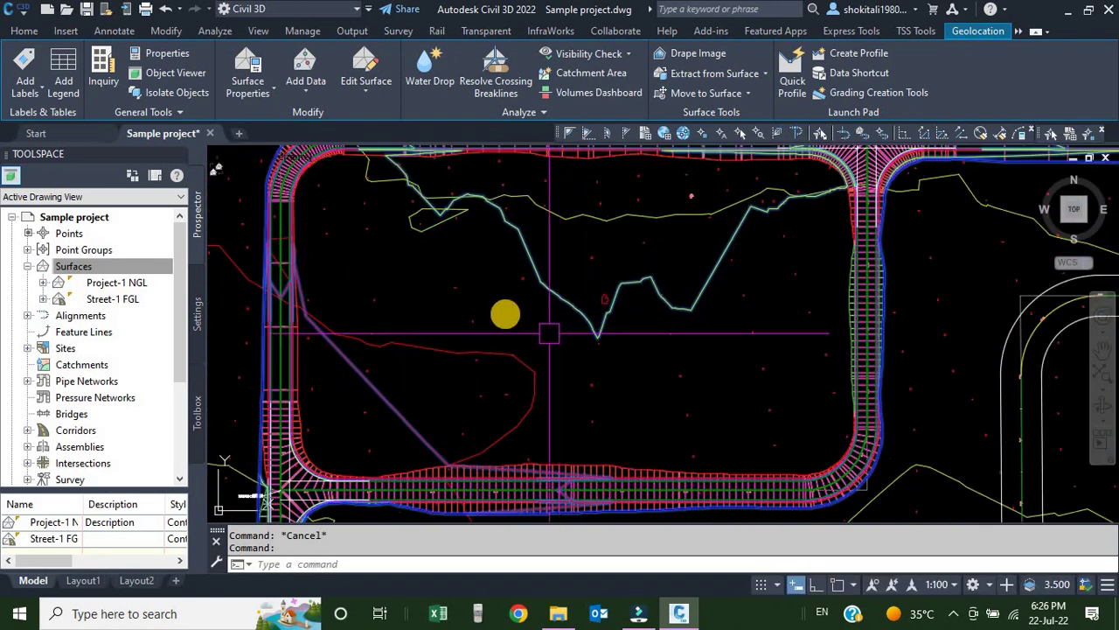
pyautogui.scroll(-2, 644, 350)
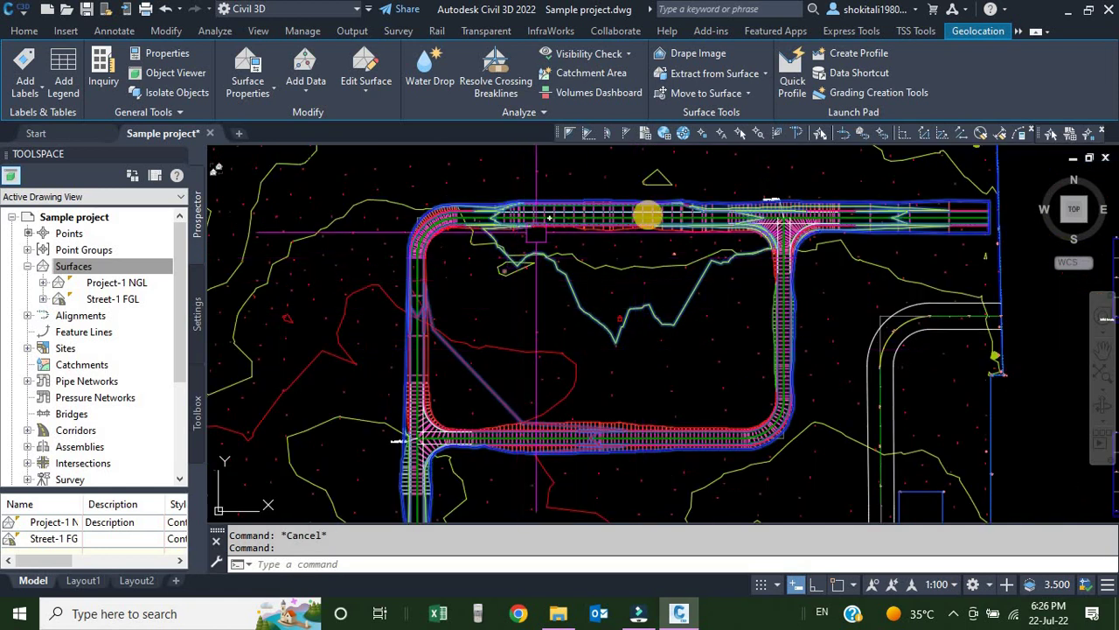
# Reopen the corridor surfaces of Street-1 and start adding another boundary to Street-1 FGL interactively.
pyautogui.scroll(4, 472, 389)
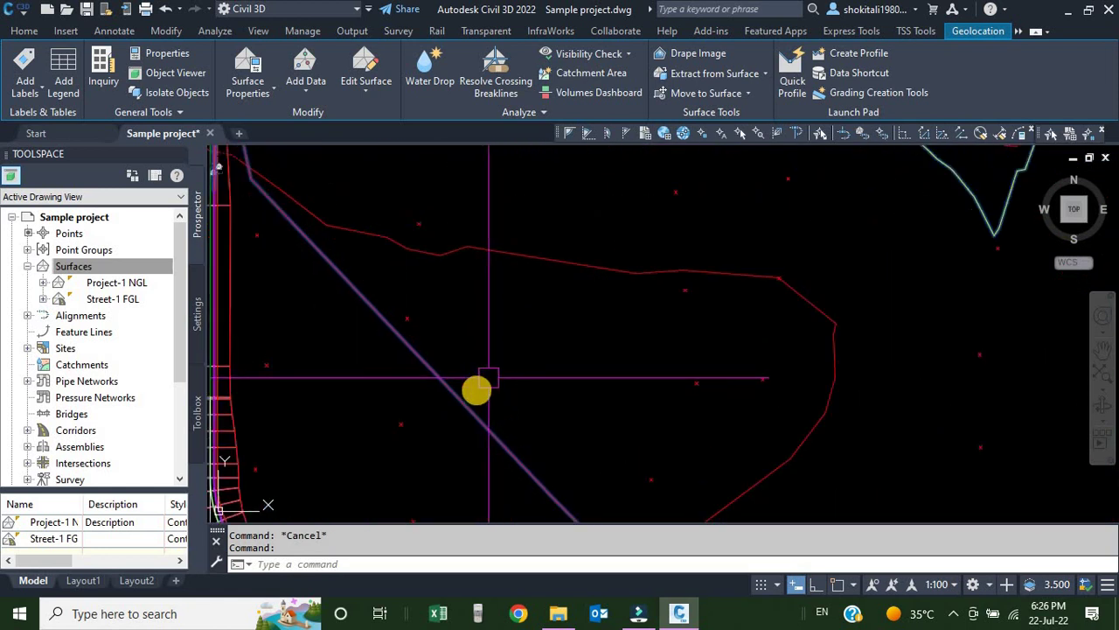
pyautogui.scroll(-2, 467, 393)
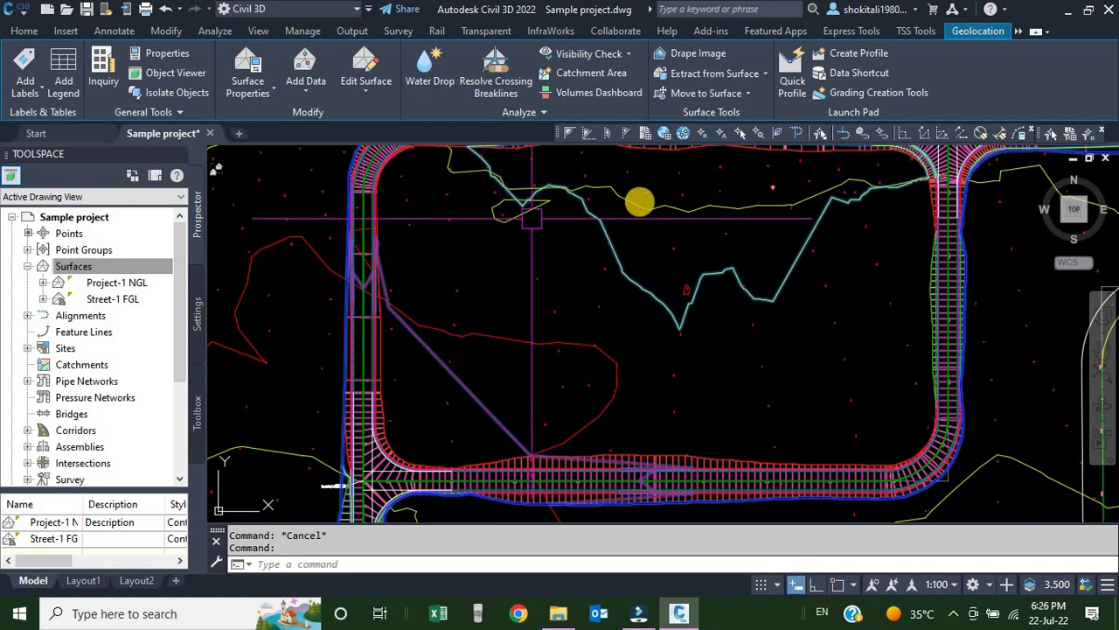
pyautogui.moveTo(656, 274); pyautogui.dragTo(639, 300, button='middle')
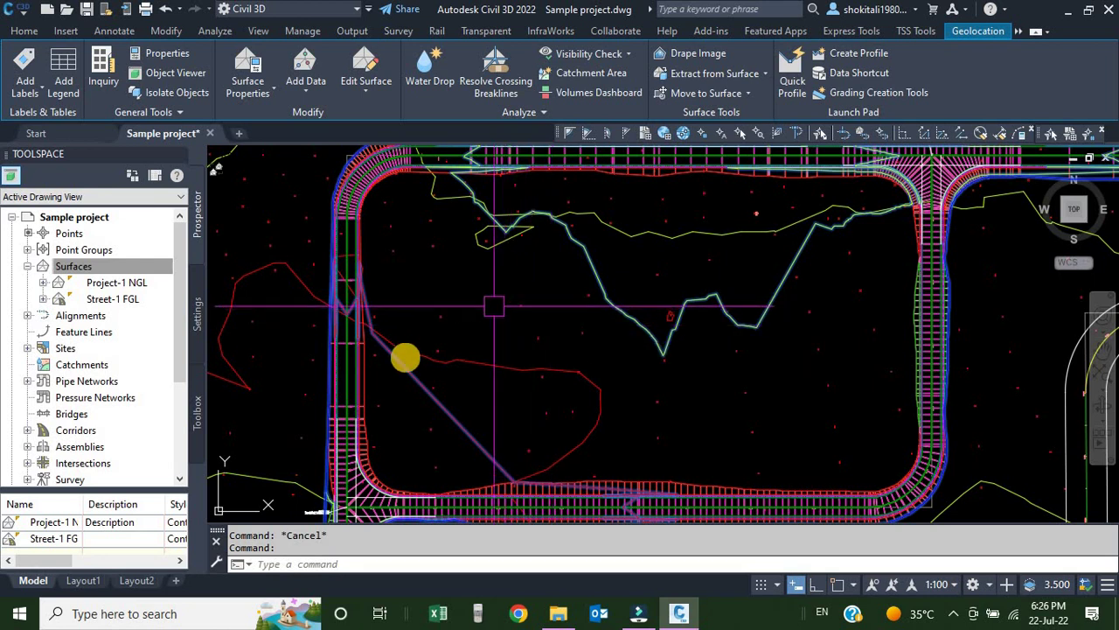
pyautogui.scroll(5, 373, 373)
pyautogui.click(357, 354)
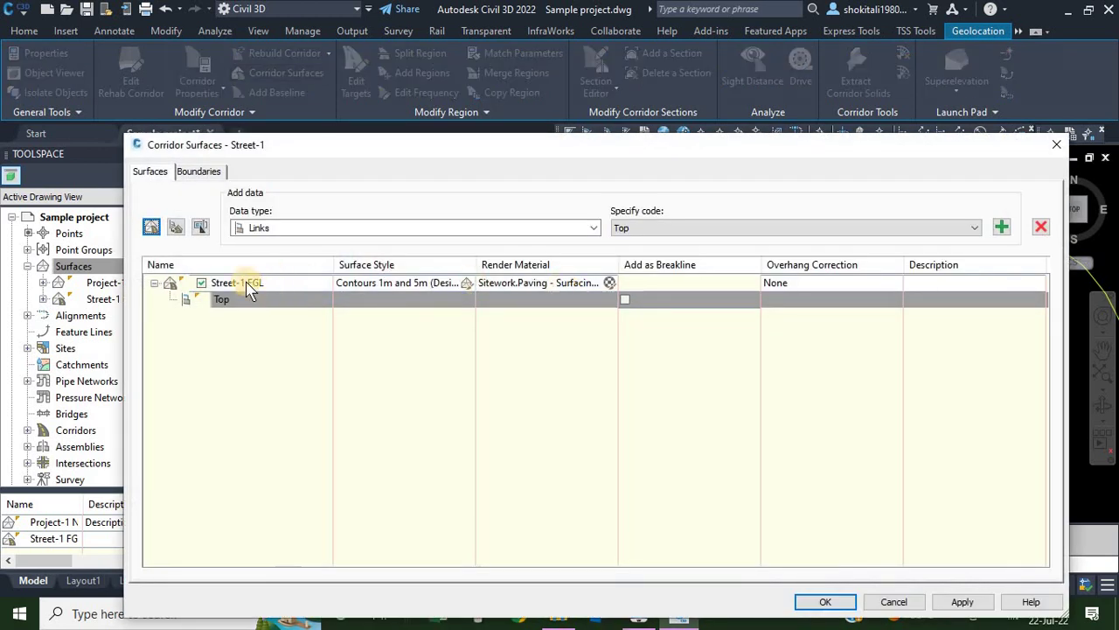
pyautogui.click(200, 172)
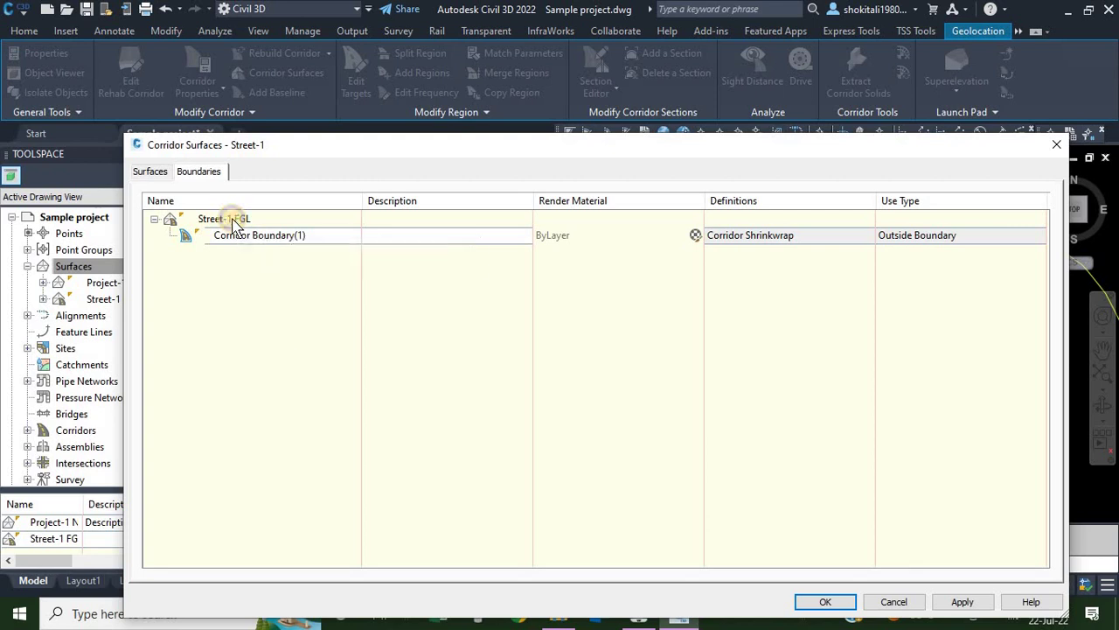
pyautogui.rightClick(234, 224)
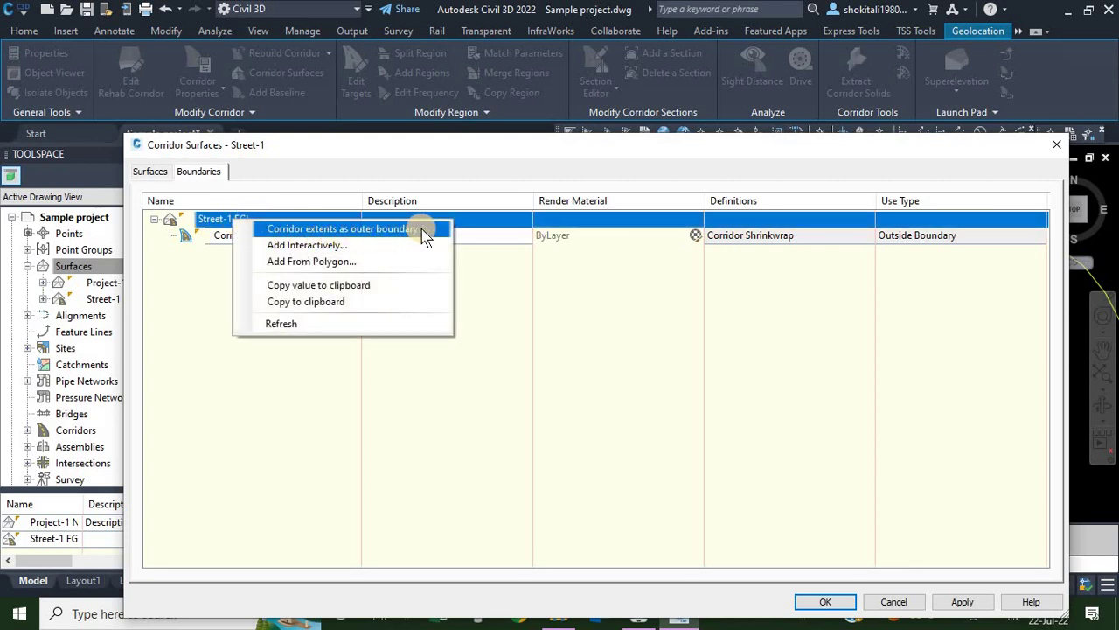
pyautogui.click(305, 249)
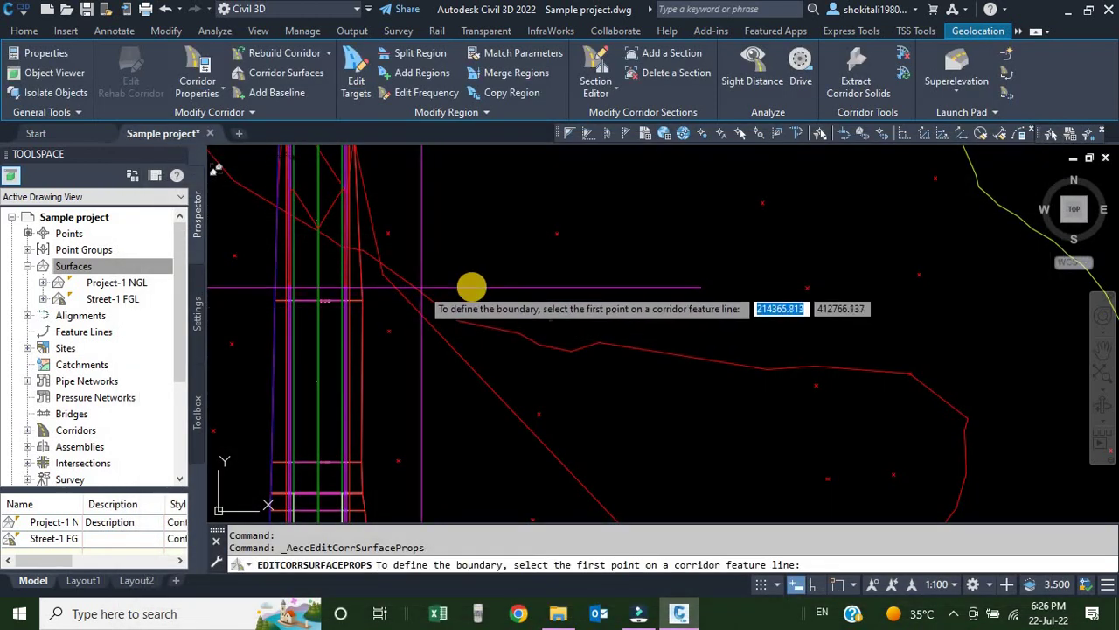
# Turn on object snap and pick the first boundary point at a vertex on the southern street's inner edge, using the Daylight feature line.
pyautogui.scroll(-3, 468, 298)
pyautogui.scroll(4, 482, 445)
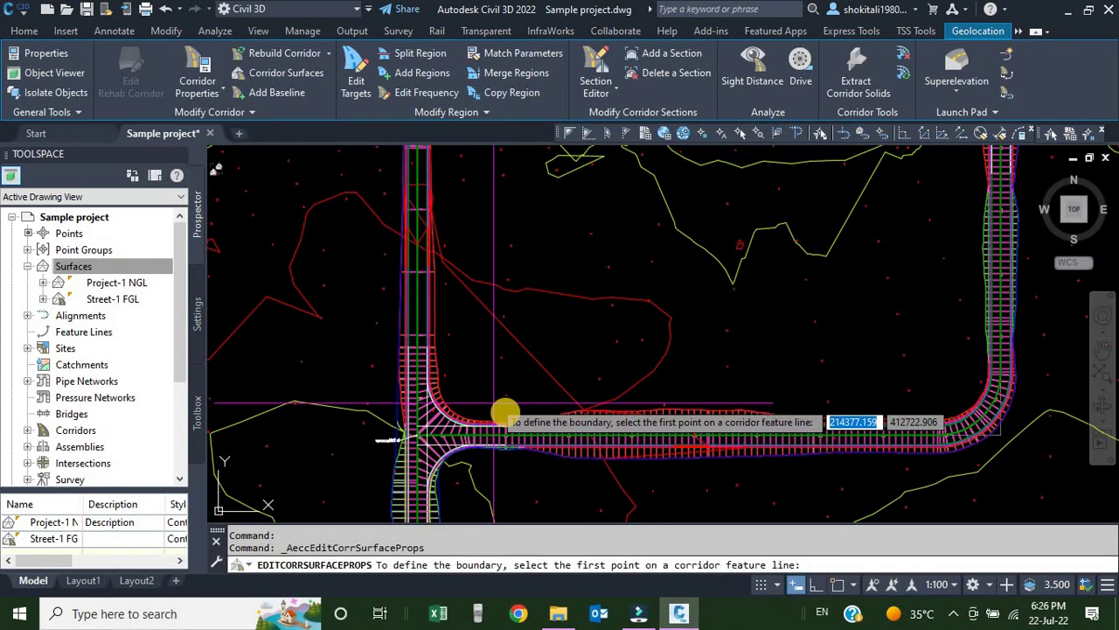
pyautogui.scroll(-4, 507, 350)
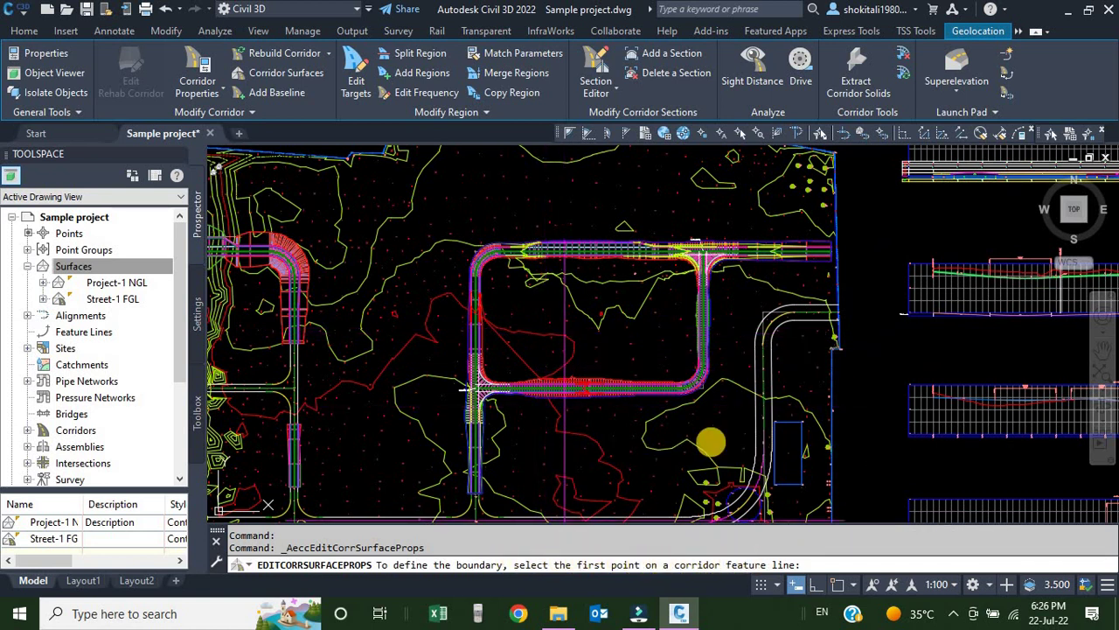
pyautogui.scroll(8, 510, 374)
pyautogui.moveTo(352, 422); pyautogui.dragTo(609, 375, button='middle')
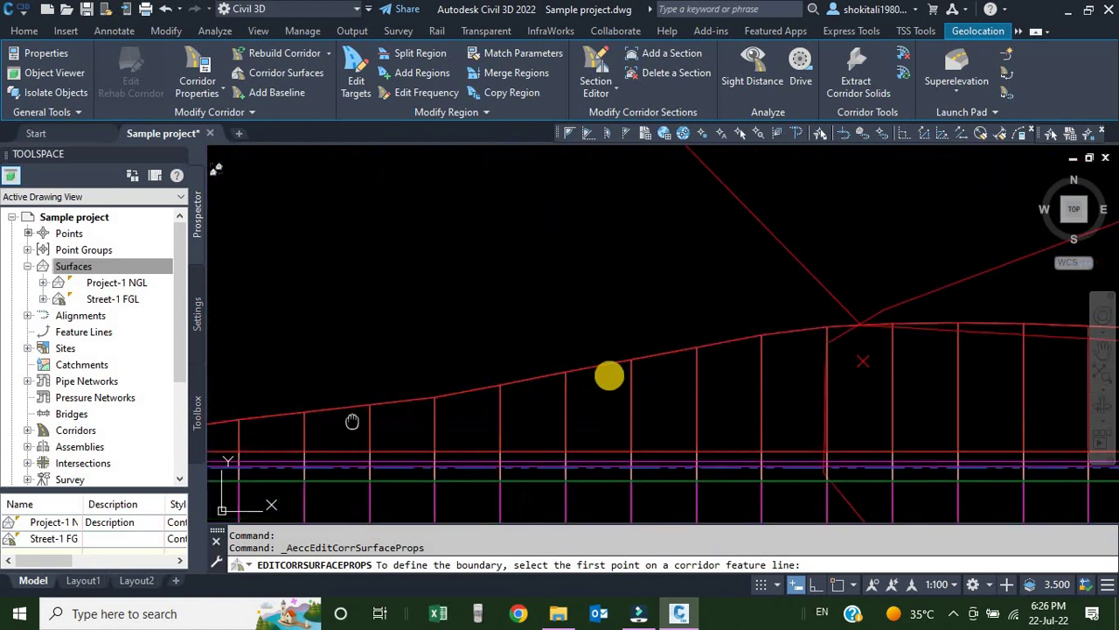
pyautogui.moveTo(342, 403); pyautogui.dragTo(605, 383, button='middle')
pyautogui.scroll(4, 573, 389)
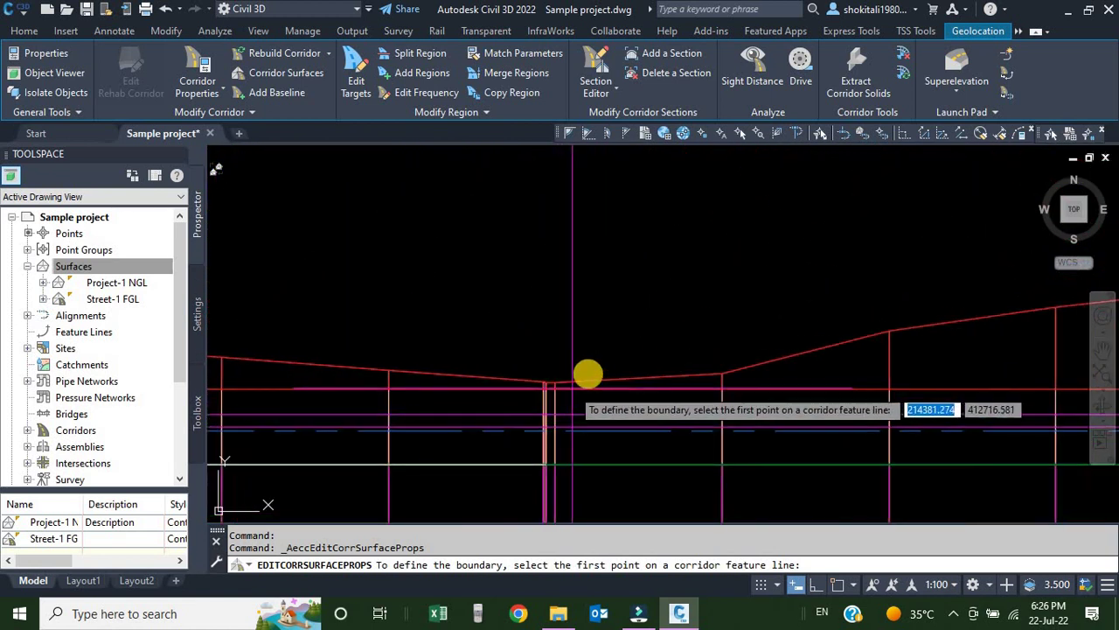
pyautogui.scroll(-5, 590, 376)
pyautogui.scroll(6, 595, 379)
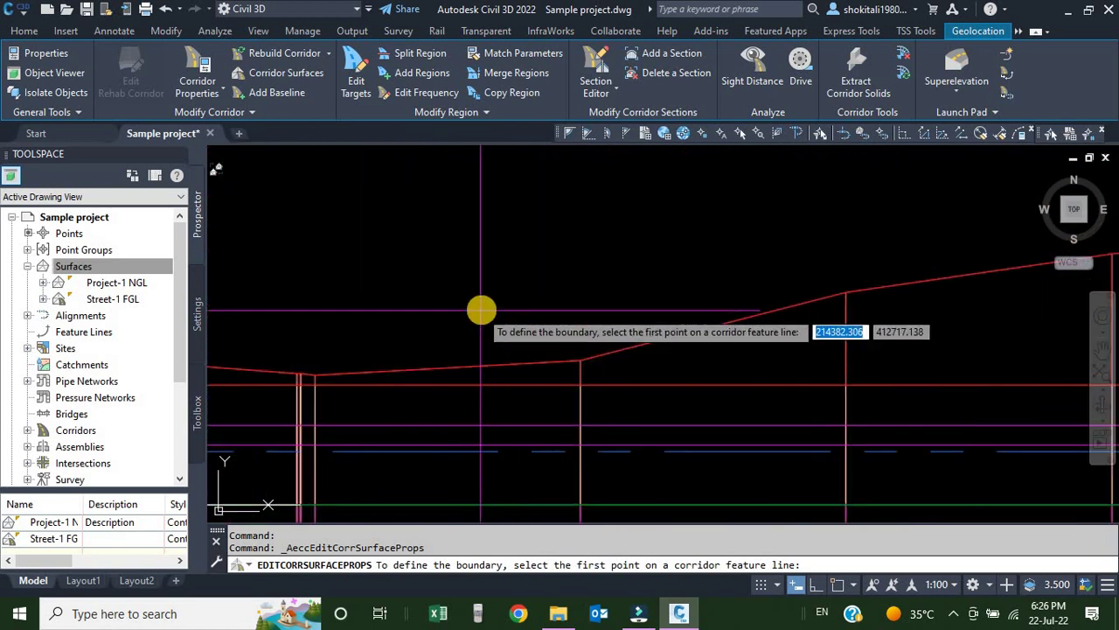
pyautogui.scroll(2, 460, 267)
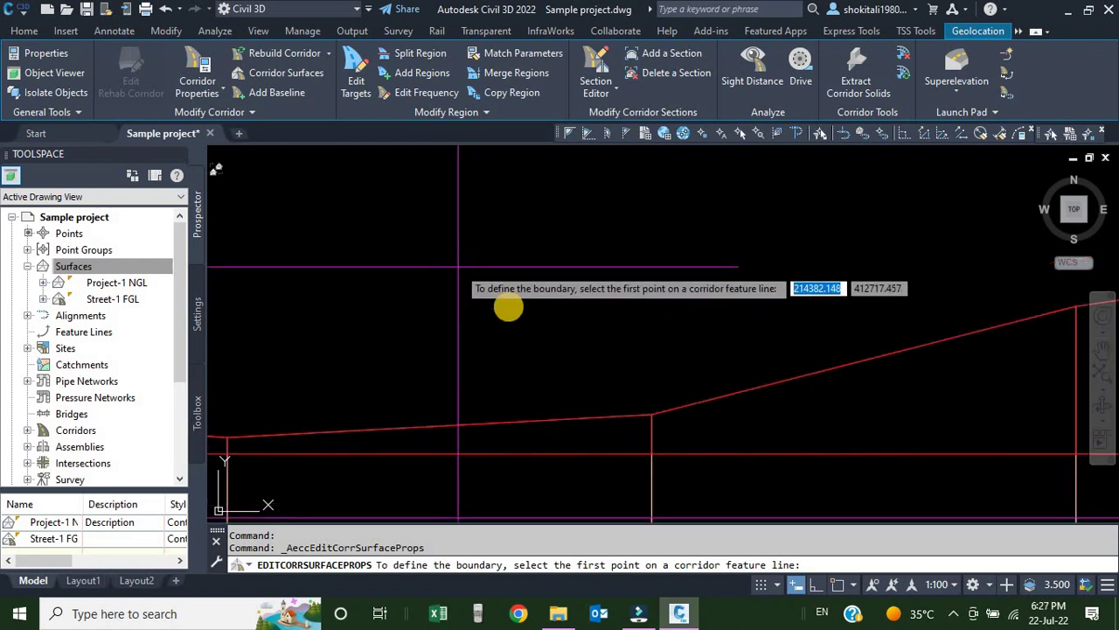
pyautogui.click(837, 584)
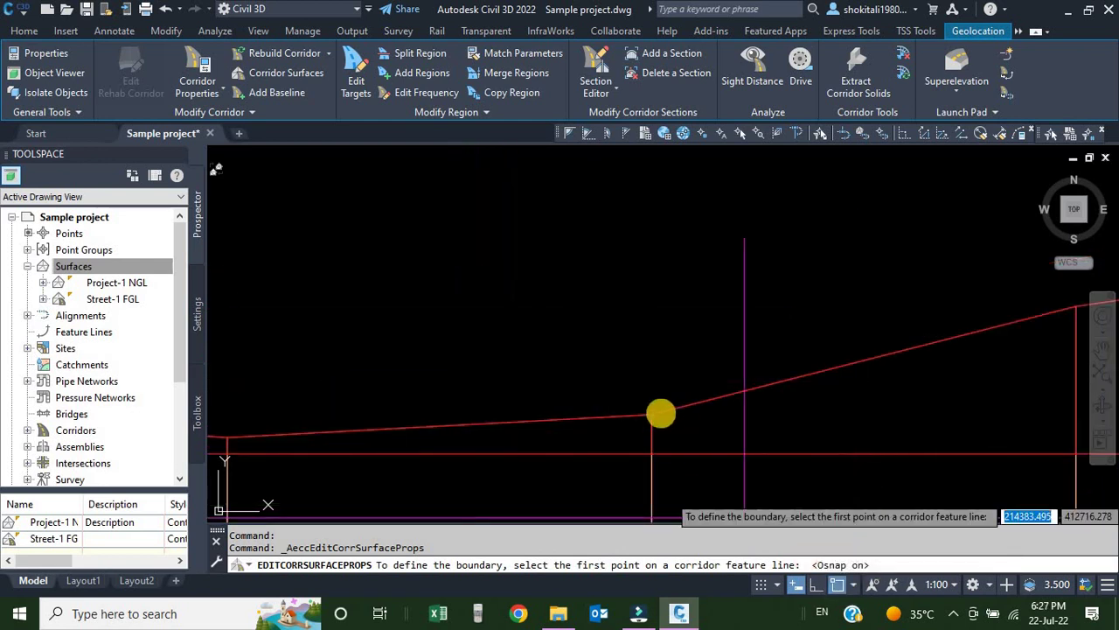
pyautogui.click(654, 415)
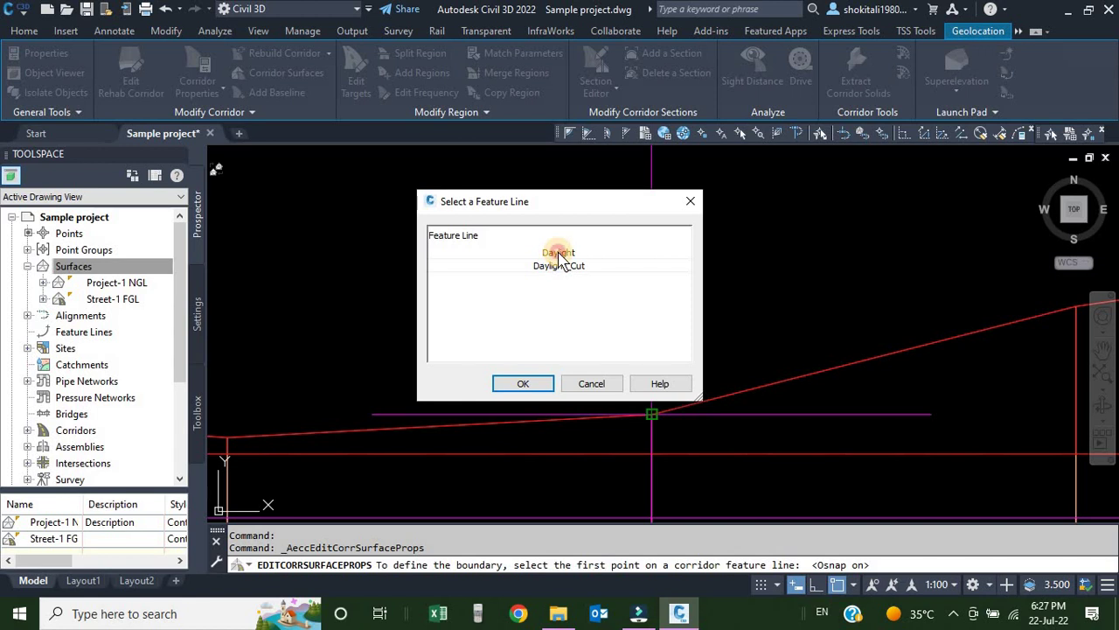
pyautogui.click(524, 384)
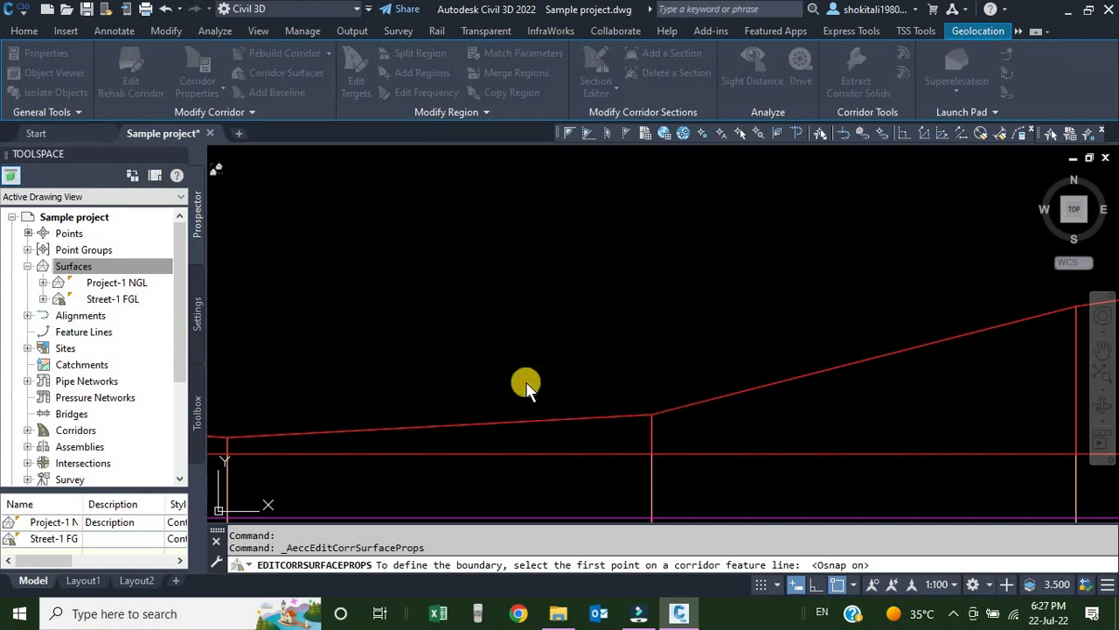
# Trace the boundary eastward from the first point along the inner daylight line of the southern street.
pyautogui.scroll(-4, 707, 418)
pyautogui.scroll(2, 711, 421)
pyautogui.scroll(5, 710, 422)
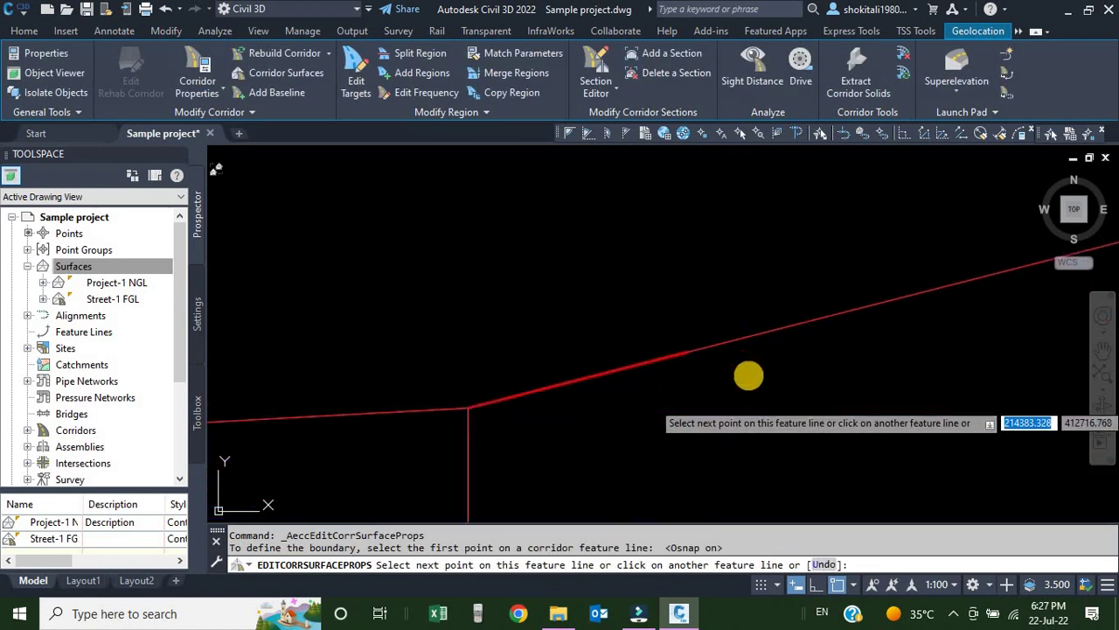
pyautogui.scroll(-4, 763, 322)
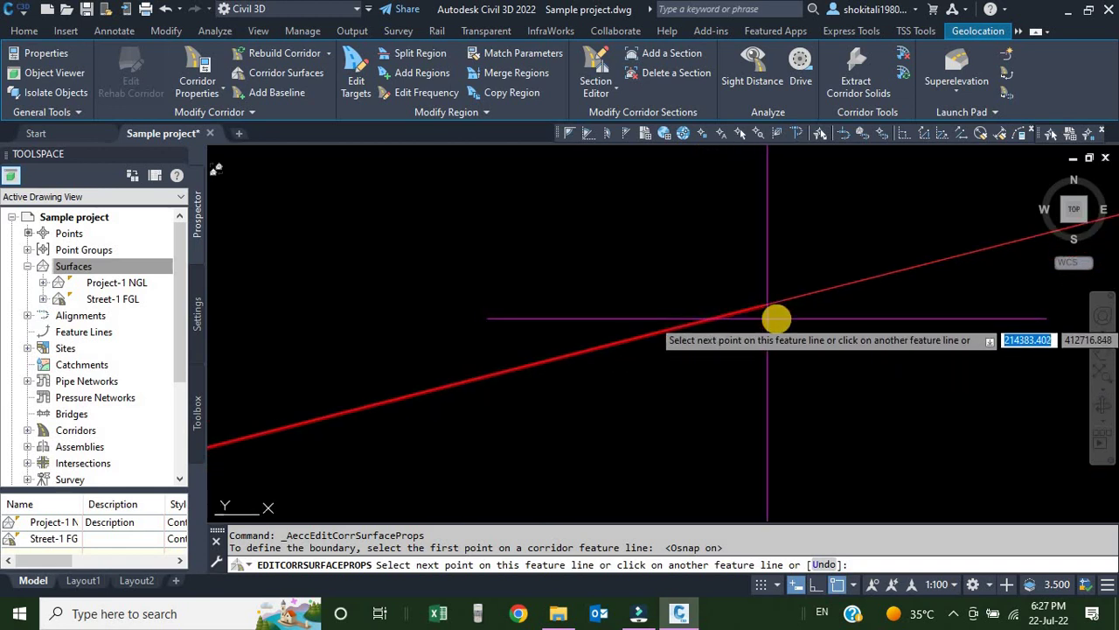
pyautogui.scroll(-4, 730, 339)
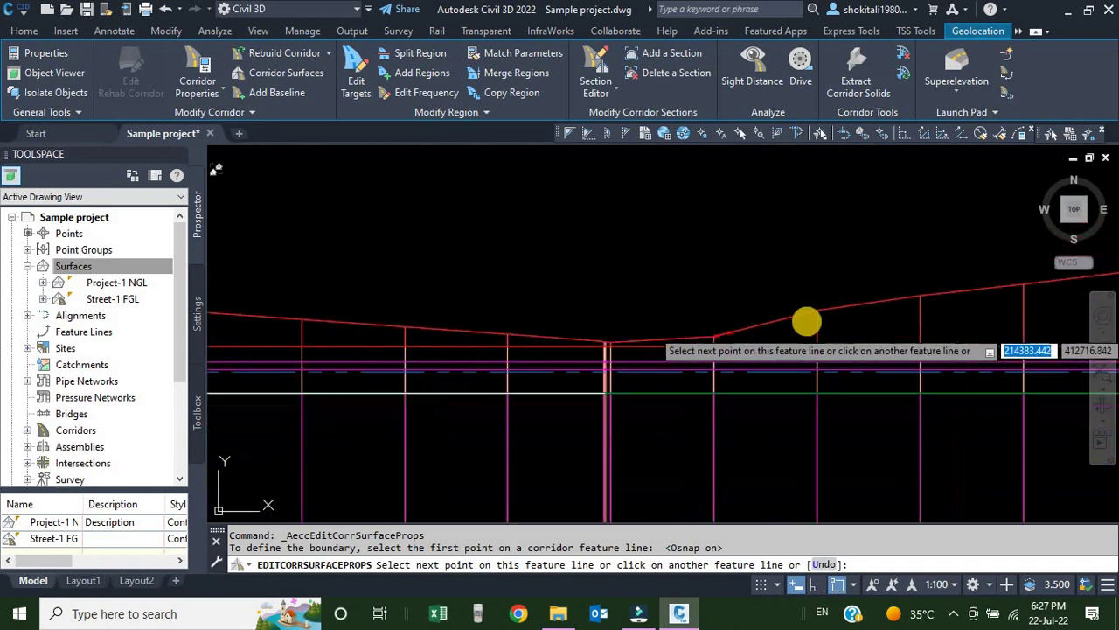
pyautogui.moveTo(937, 301); pyautogui.dragTo(444, 371, button='middle')
pyautogui.scroll(-6, 446, 368)
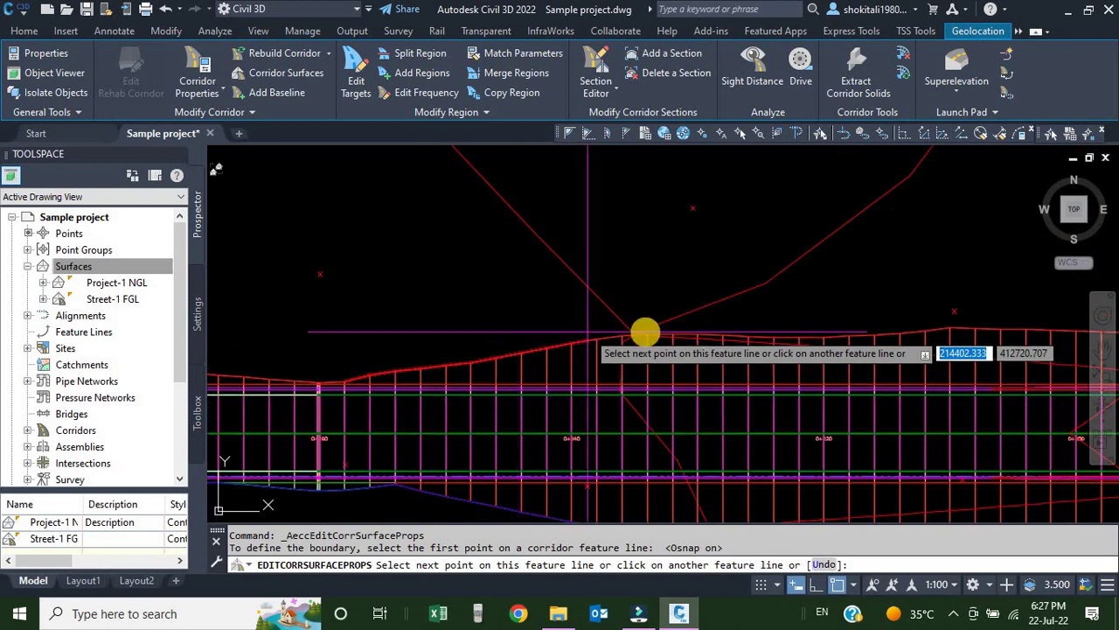
pyautogui.scroll(1, 840, 355)
pyautogui.moveTo(848, 351); pyautogui.dragTo(382, 419, button='middle')
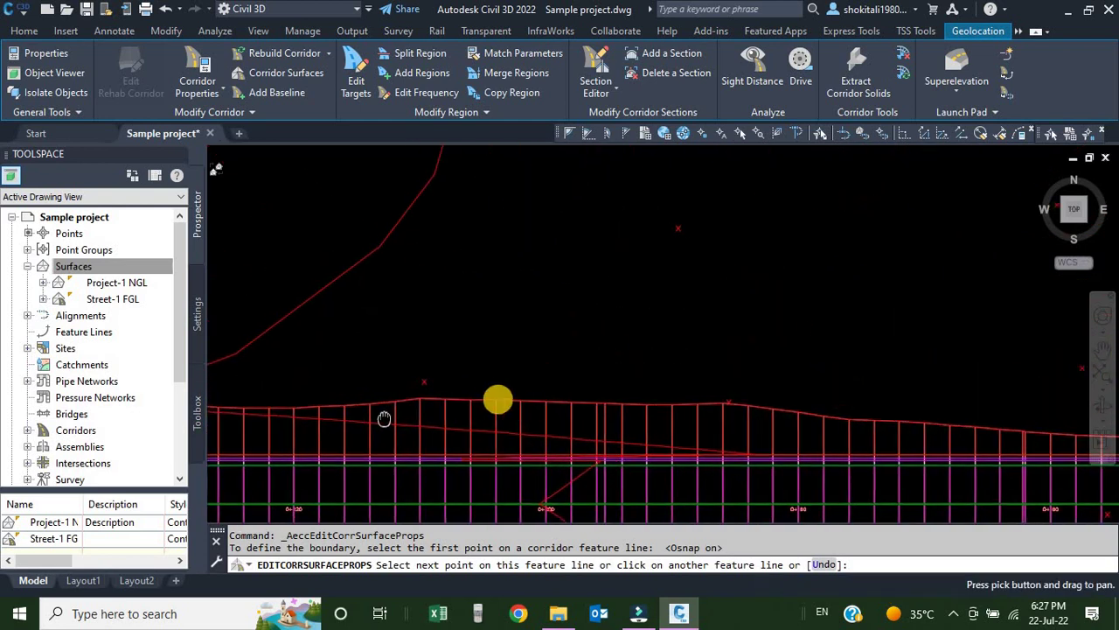
pyautogui.scroll(-2, 477, 403)
pyautogui.scroll(-2, 592, 405)
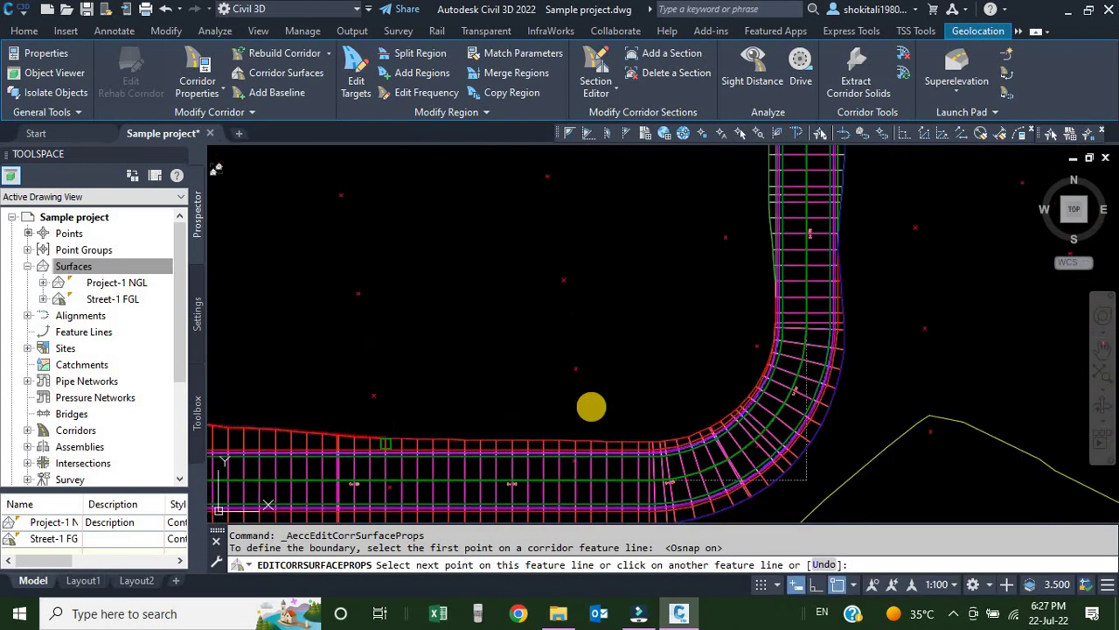
# Carry the boundary trace around the inner edge of the southeast bend into the eastern street.
pyautogui.scroll(4, 612, 437)
pyautogui.scroll(-2, 806, 440)
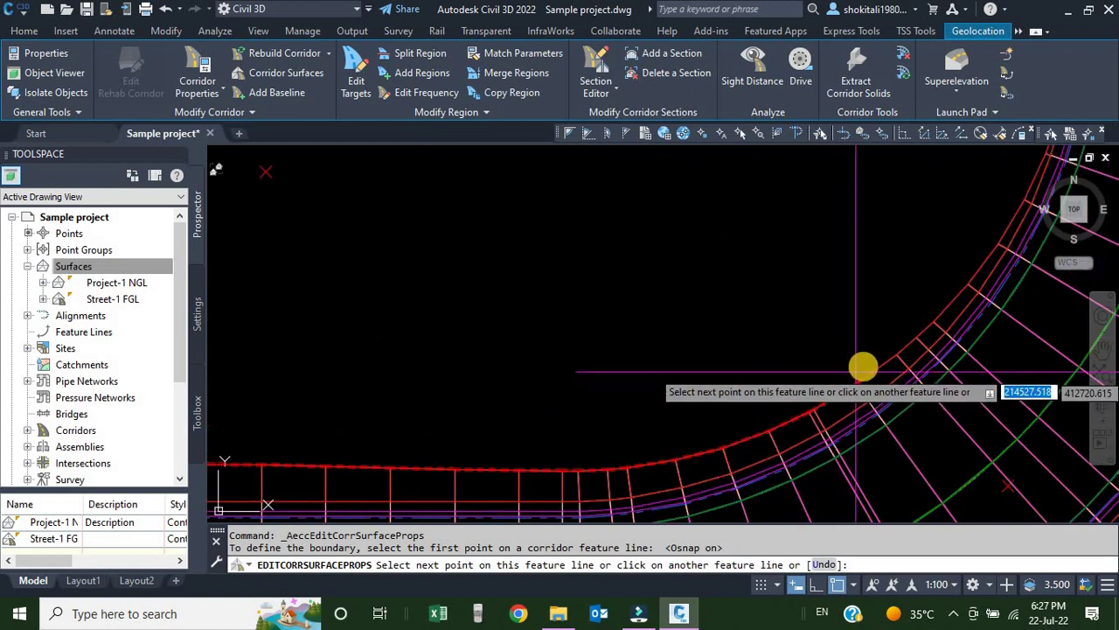
pyautogui.scroll(-2, 849, 401)
pyautogui.scroll(2, 899, 280)
pyautogui.moveTo(817, 454); pyautogui.dragTo(620, 449, button='middle')
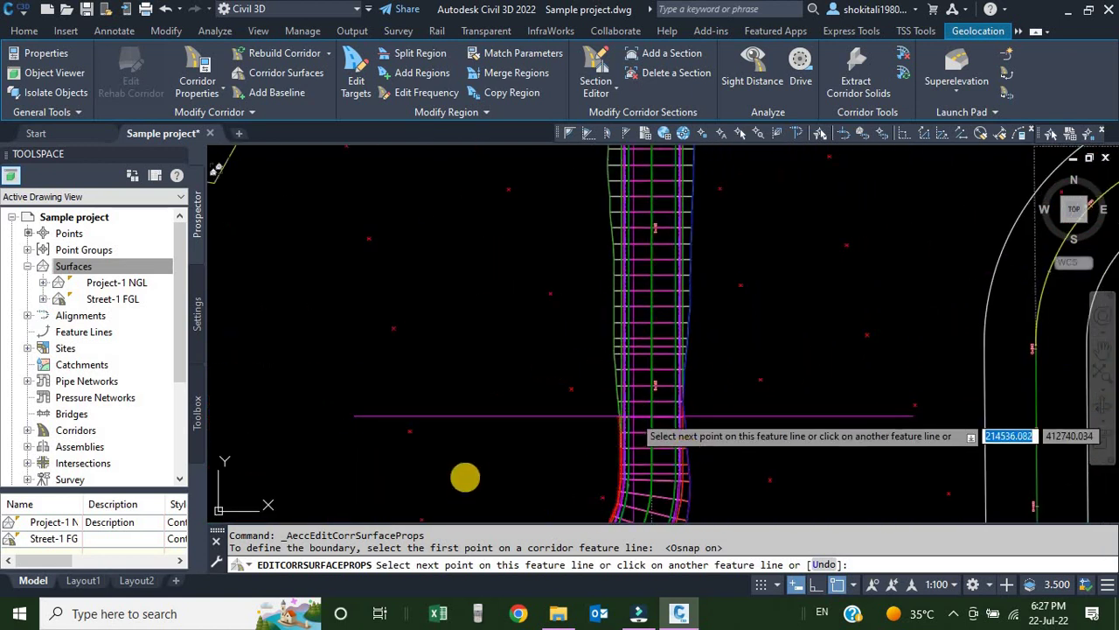
# Follow the daylight line north along the eastern street's inner edge, past station 0+060 toward station 0+020.
pyautogui.scroll(5, 568, 437)
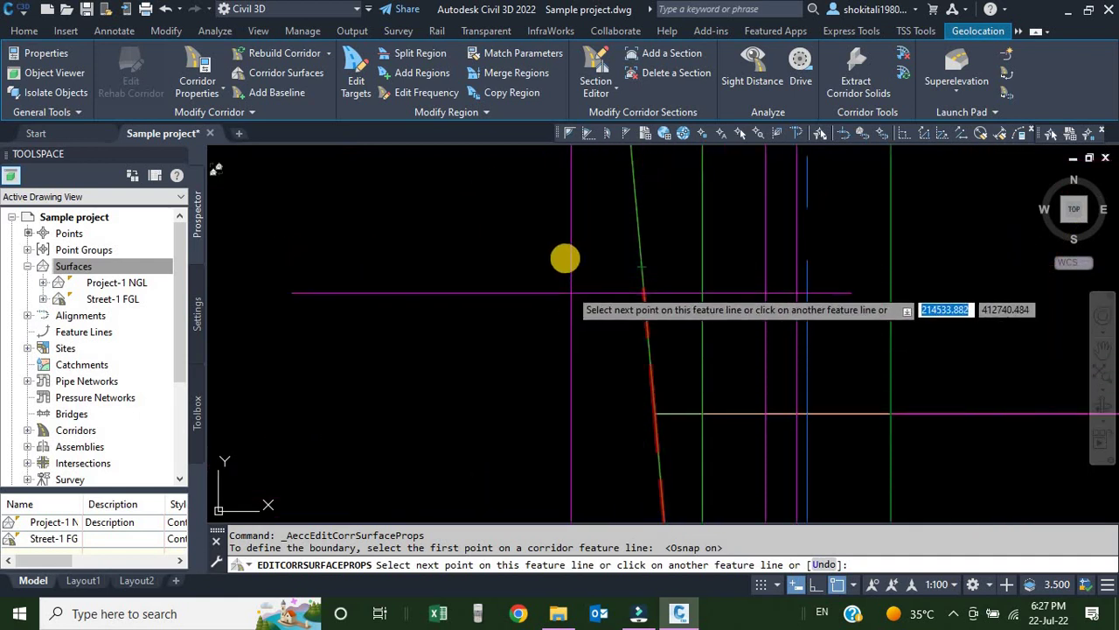
pyautogui.scroll(-3, 582, 254)
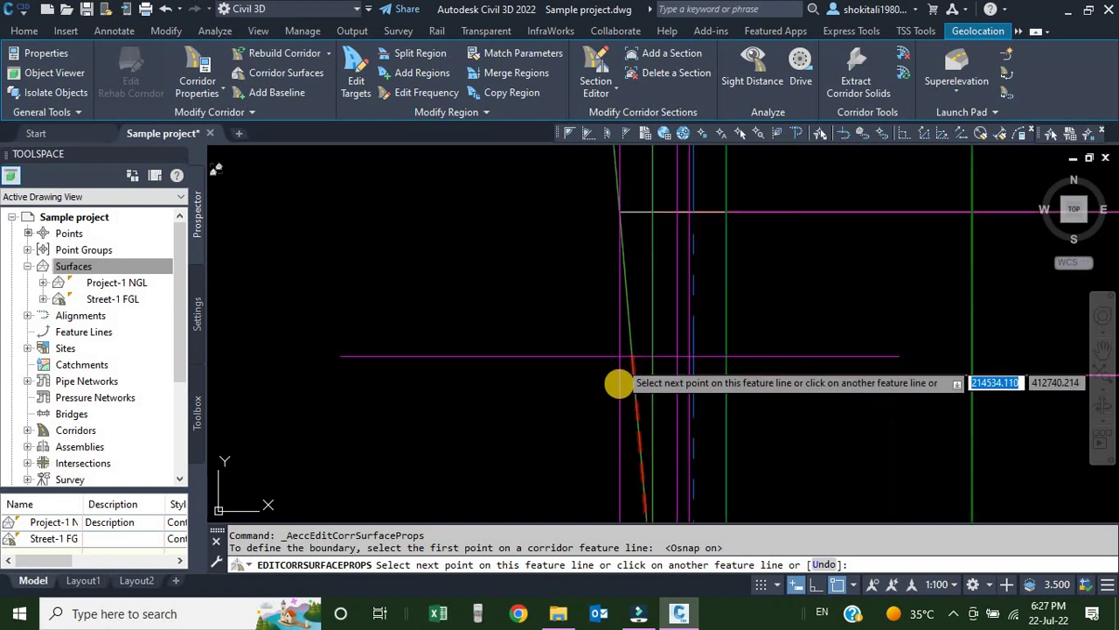
pyautogui.scroll(-2, 618, 382)
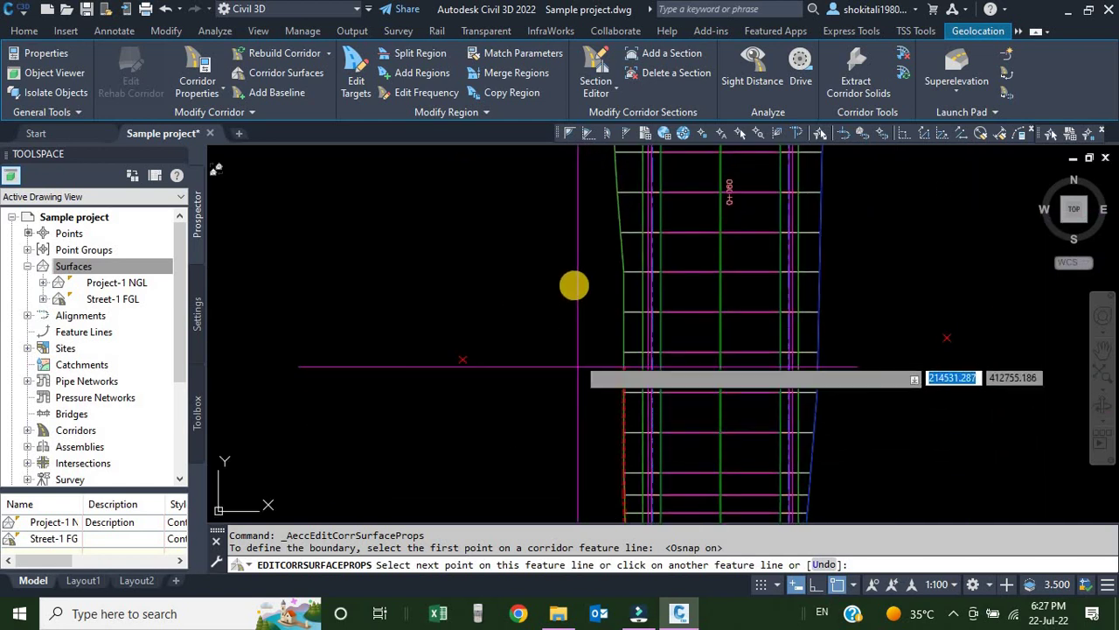
pyautogui.scroll(-1, 569, 244)
pyautogui.moveTo(568, 244); pyautogui.dragTo(600, 499, button='middle')
pyautogui.scroll(1, 597, 318)
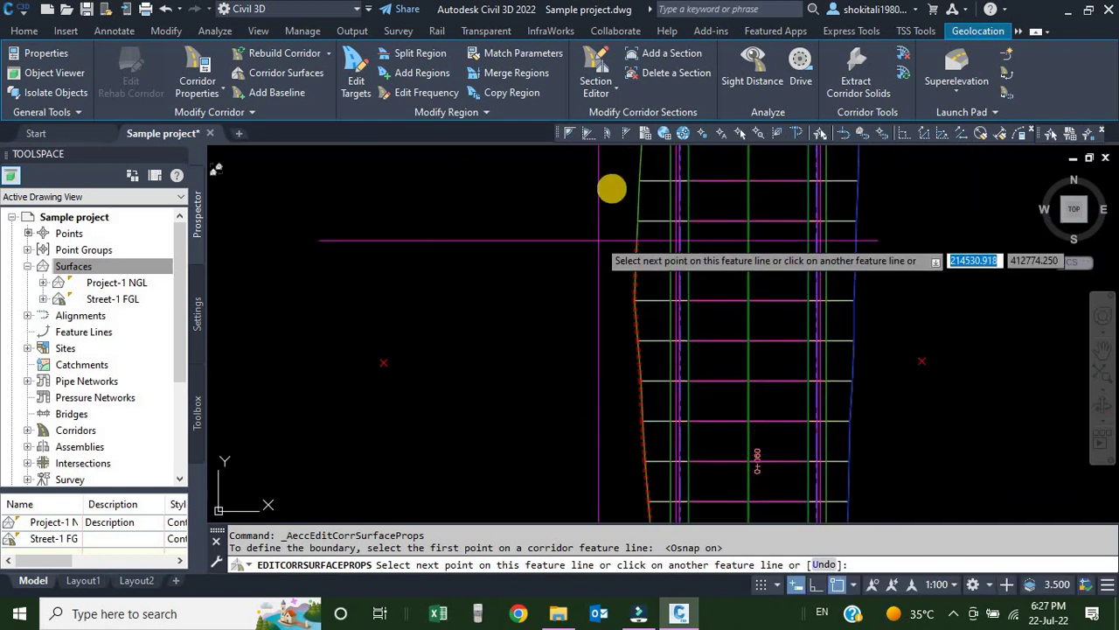
pyautogui.scroll(-1, 595, 370)
pyautogui.moveTo(595, 370); pyautogui.dragTo(592, 417, button='middle')
pyautogui.scroll(1, 624, 328)
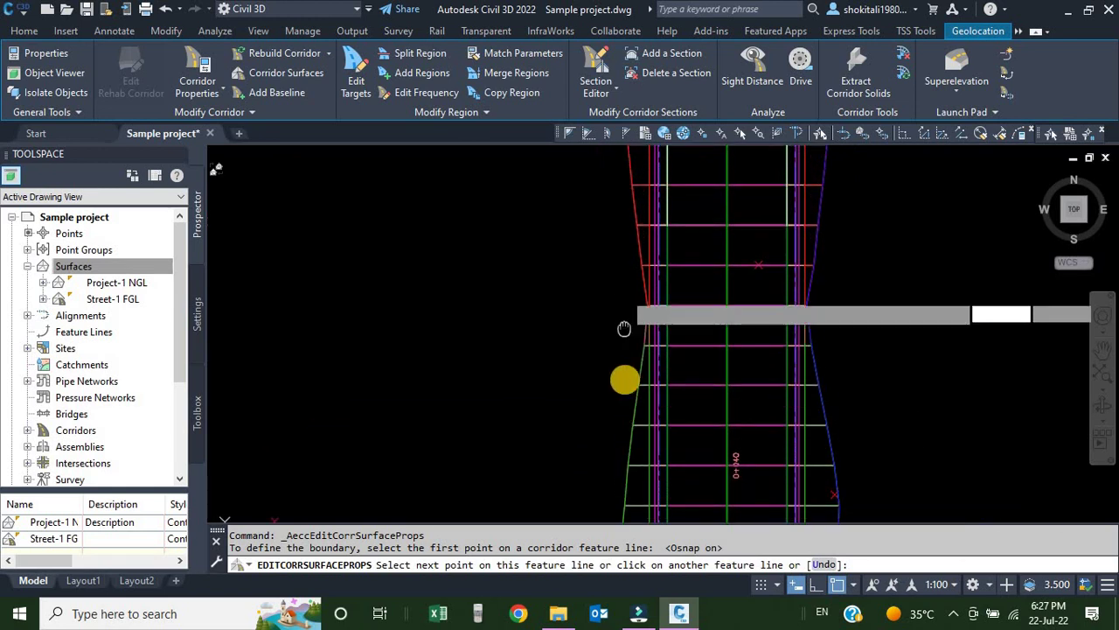
pyautogui.scroll(2, 624, 358)
pyautogui.moveTo(610, 188); pyautogui.dragTo(627, 416, button='middle')
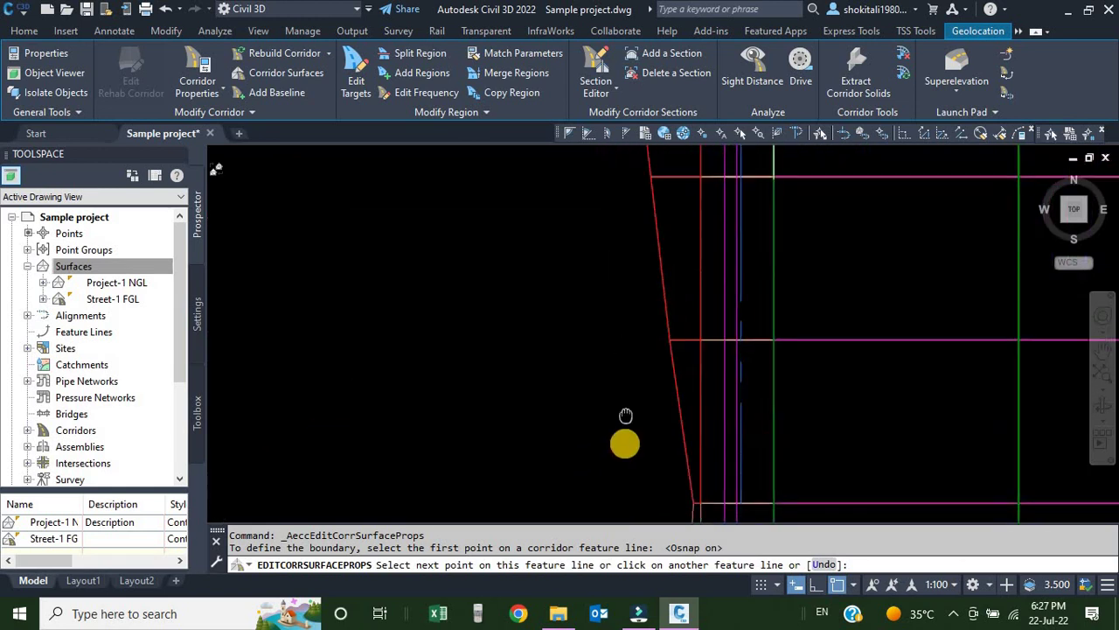
pyautogui.scroll(-2, 633, 420)
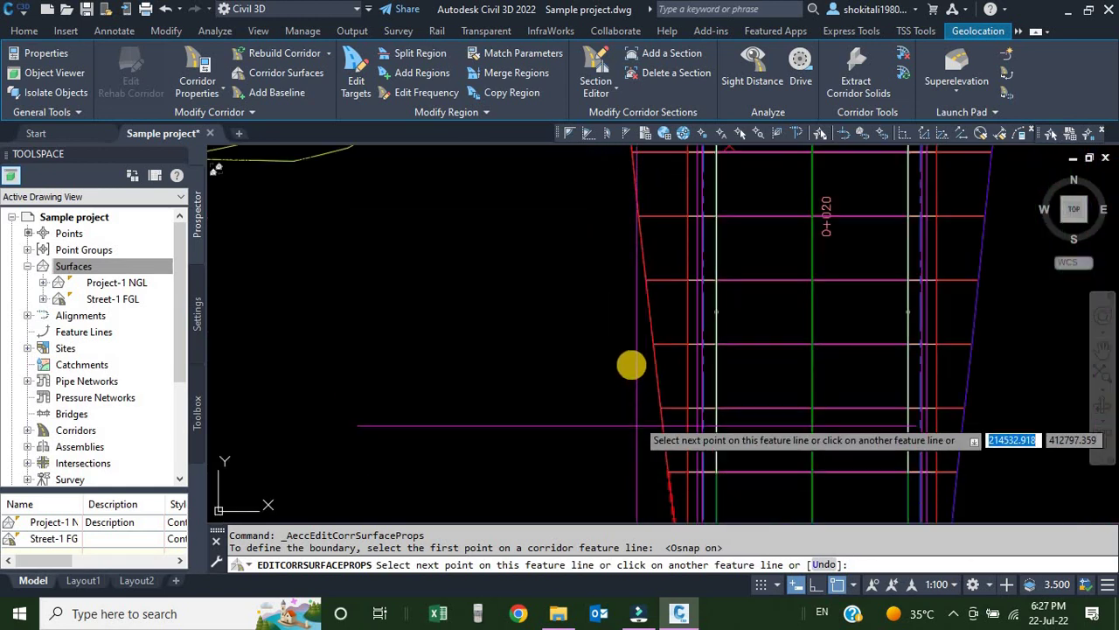
# Turn off running object snap and set the next boundary point with a one-time Endpoint snap on the eastern street's inner daylight line.
pyautogui.scroll(3, 669, 437)
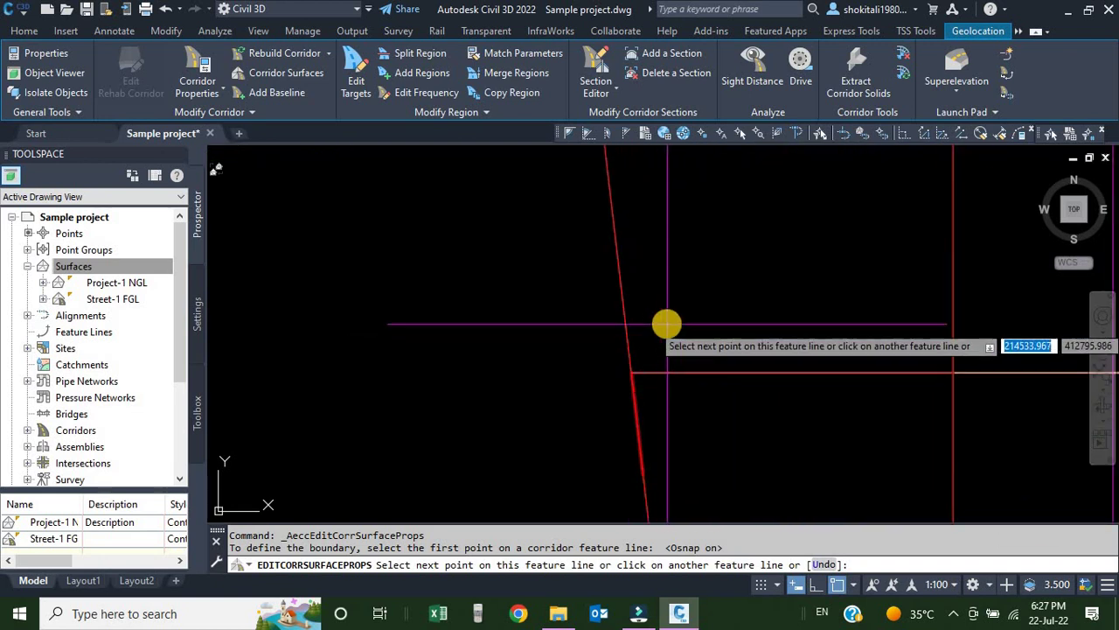
pyautogui.click(837, 585)
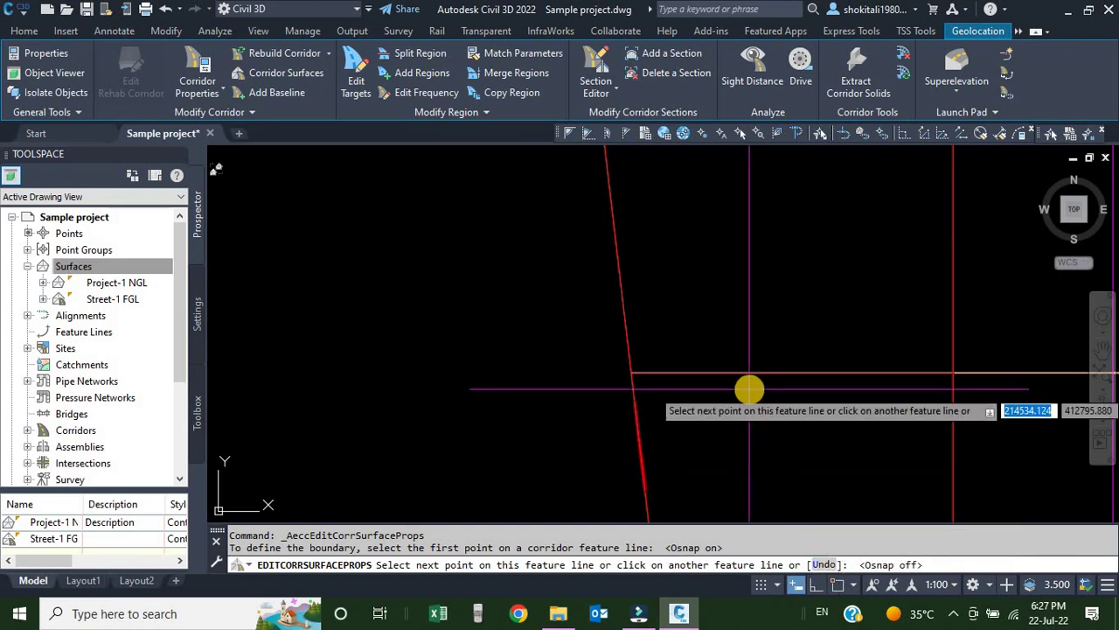
pyautogui.keyDown('shift'); pyautogui.rightClick(494, 254); pyautogui.keyUp('shift')
pyautogui.click(542, 316)
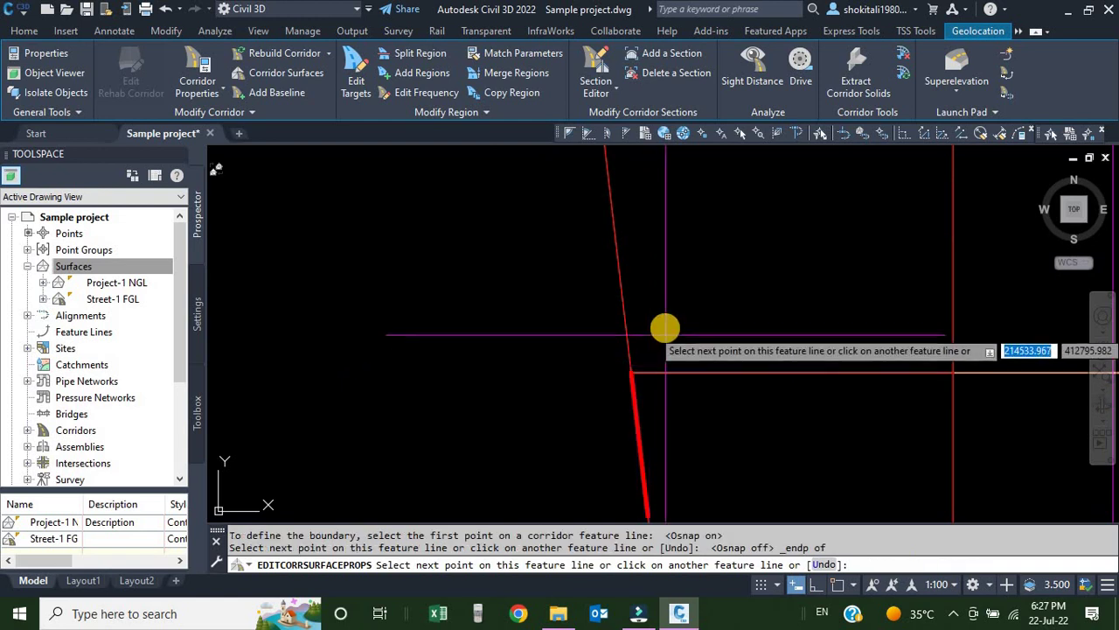
# Set the next boundary point with an Endpoint snap on the eastern street's inner edge, choosing the Daylight feature line.
pyautogui.scroll(-5, 664, 331)
pyautogui.scroll(5, 670, 379)
pyautogui.scroll(-10, 624, 367)
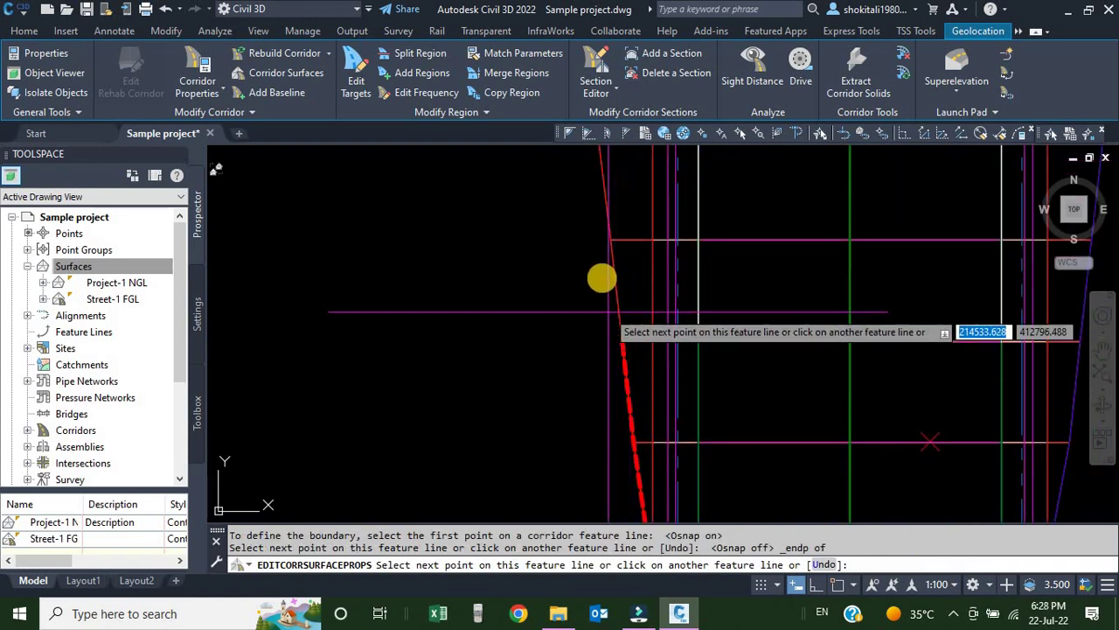
pyautogui.scroll(3, 599, 278)
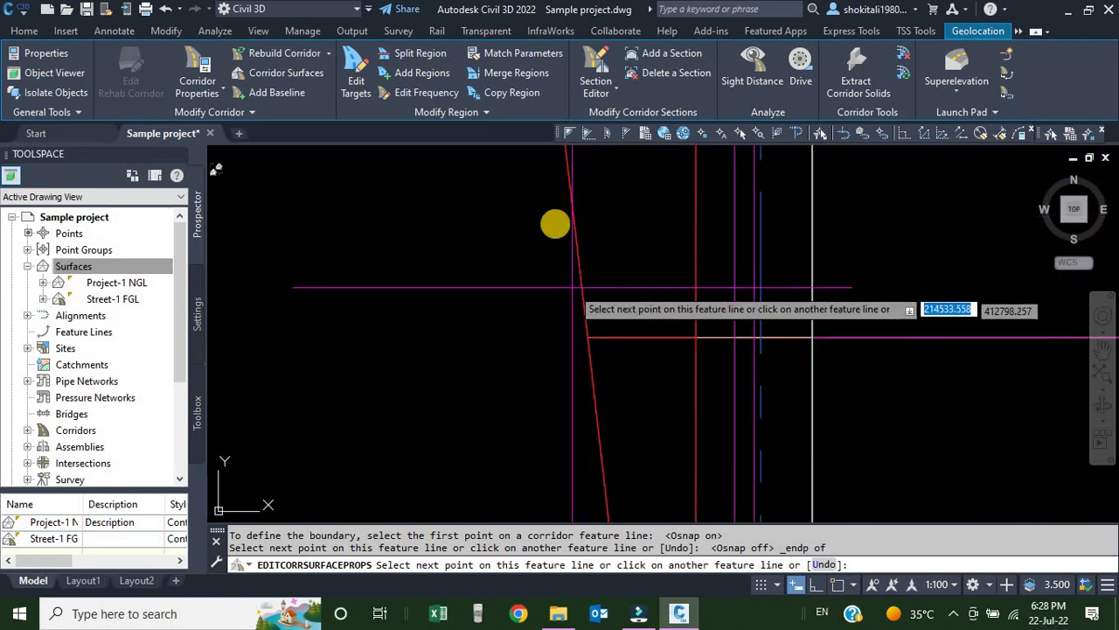
pyautogui.scroll(-4, 565, 308)
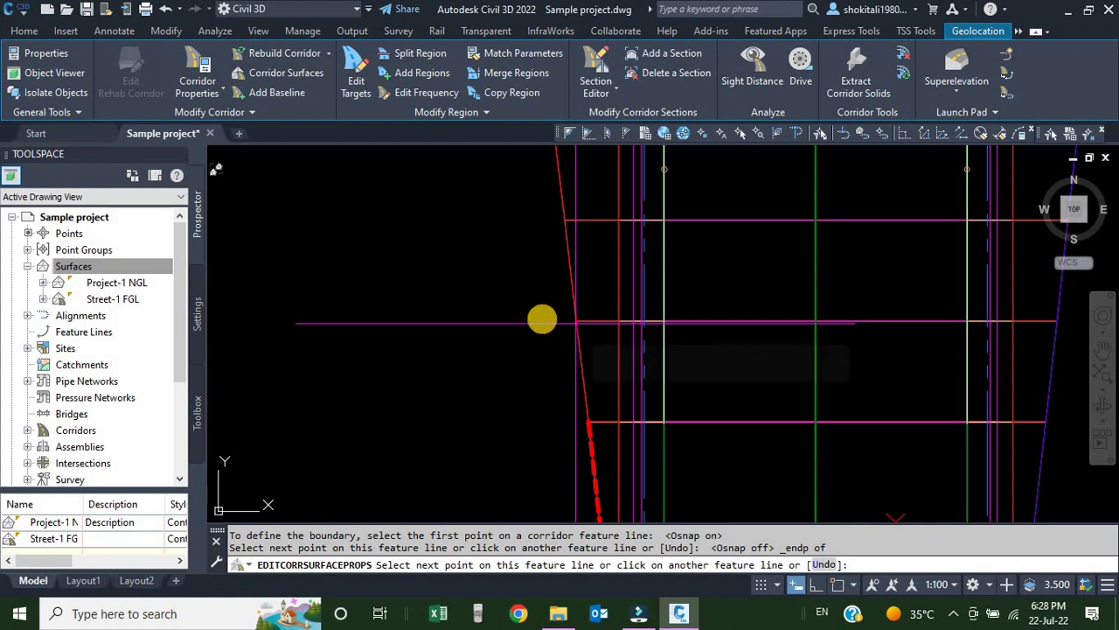
pyautogui.keyDown('shift'); pyautogui.rightClick(501, 304); pyautogui.keyUp('shift')
pyautogui.click(549, 316)
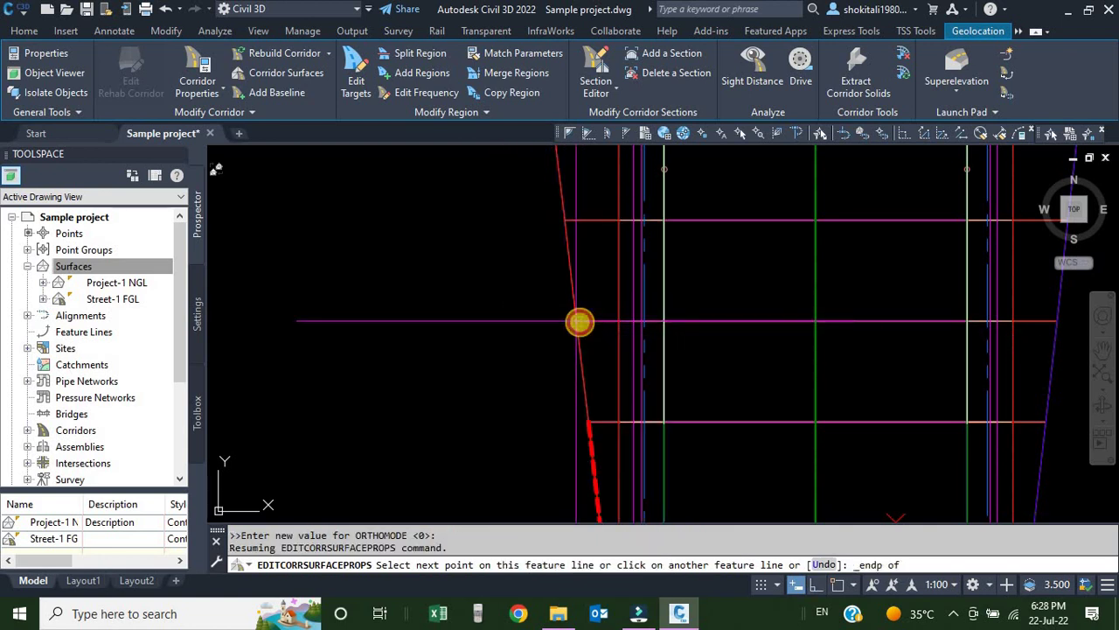
pyautogui.click(579, 322)
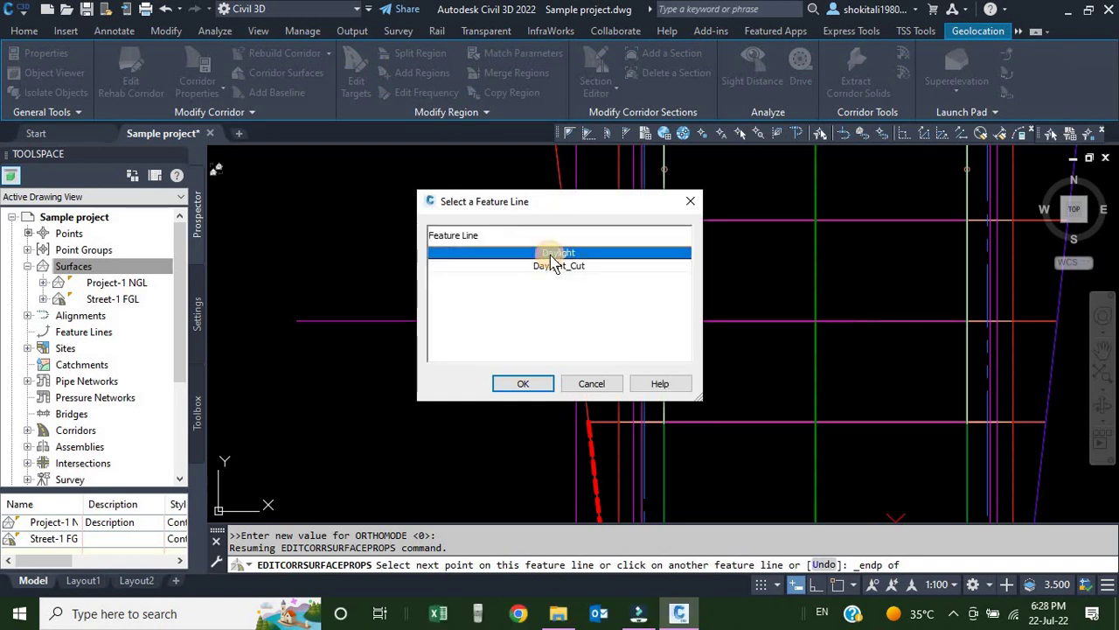
pyautogui.click(530, 384)
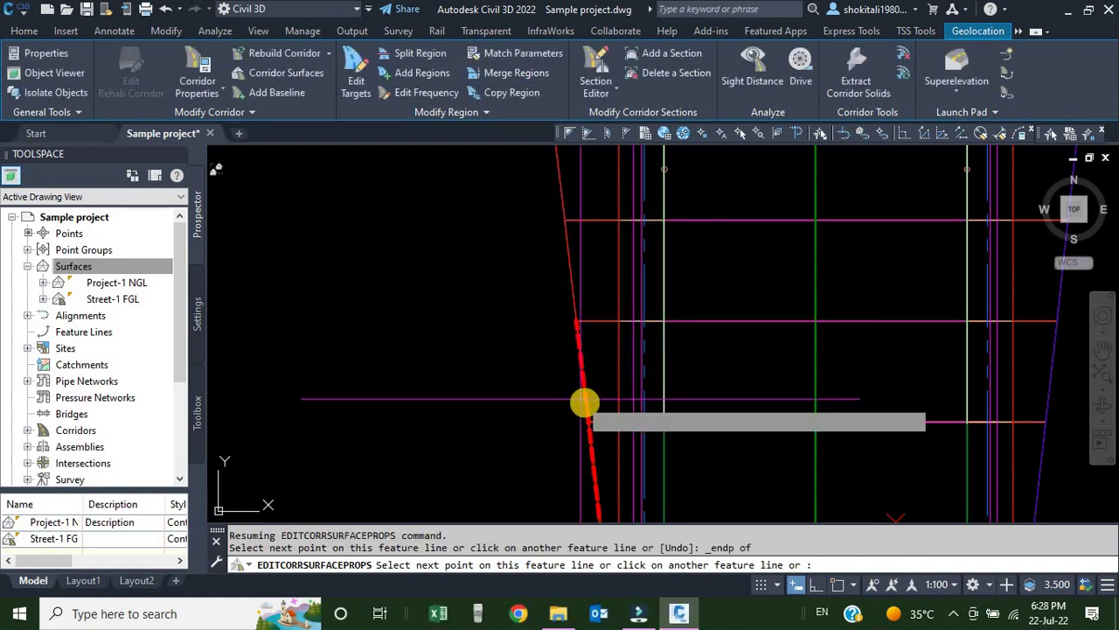
# Extend the boundary north with an Endpoint snap where the eastern street meets the northeast intersection curve.
pyautogui.scroll(-3, 574, 362)
pyautogui.scroll(-4, 551, 228)
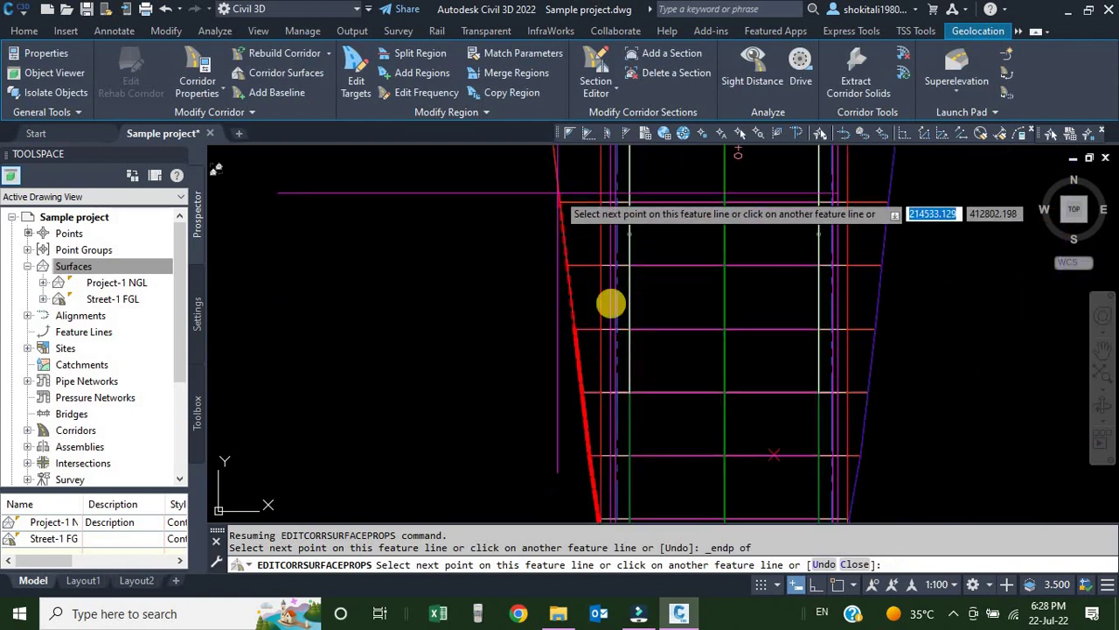
pyautogui.scroll(4, 608, 252)
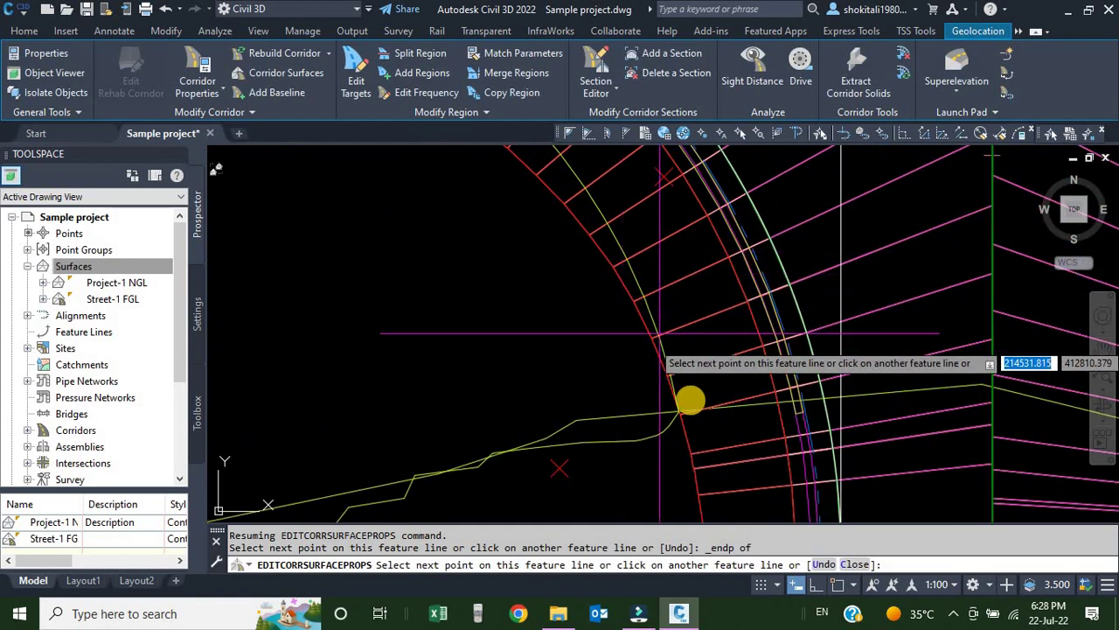
pyautogui.moveTo(685, 429); pyautogui.dragTo(632, 363, button='middle')
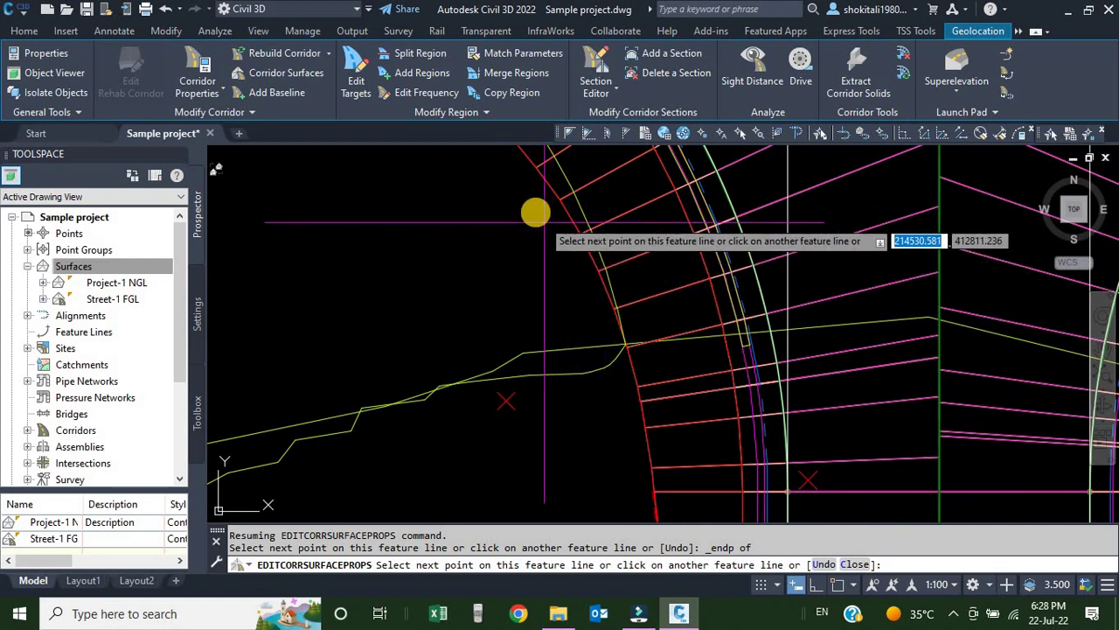
pyautogui.scroll(-5, 612, 400)
pyautogui.scroll(6, 652, 444)
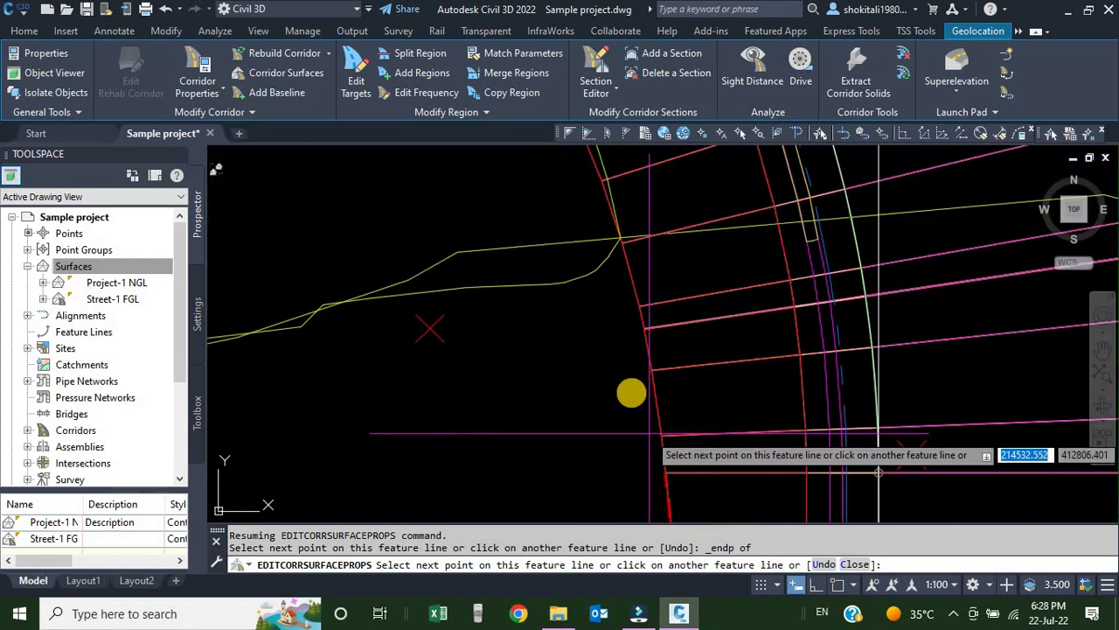
pyautogui.moveTo(674, 464); pyautogui.dragTo(633, 409, button='middle')
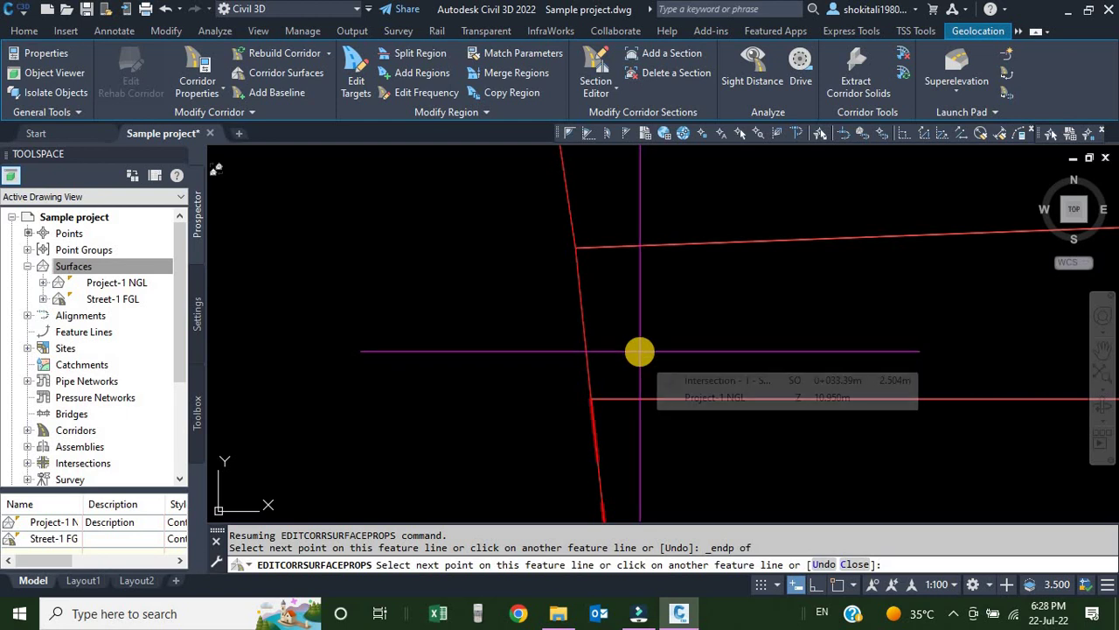
pyautogui.keyDown('shift'); pyautogui.rightClick(640, 352); pyautogui.keyUp('shift')
pyautogui.click(689, 316)
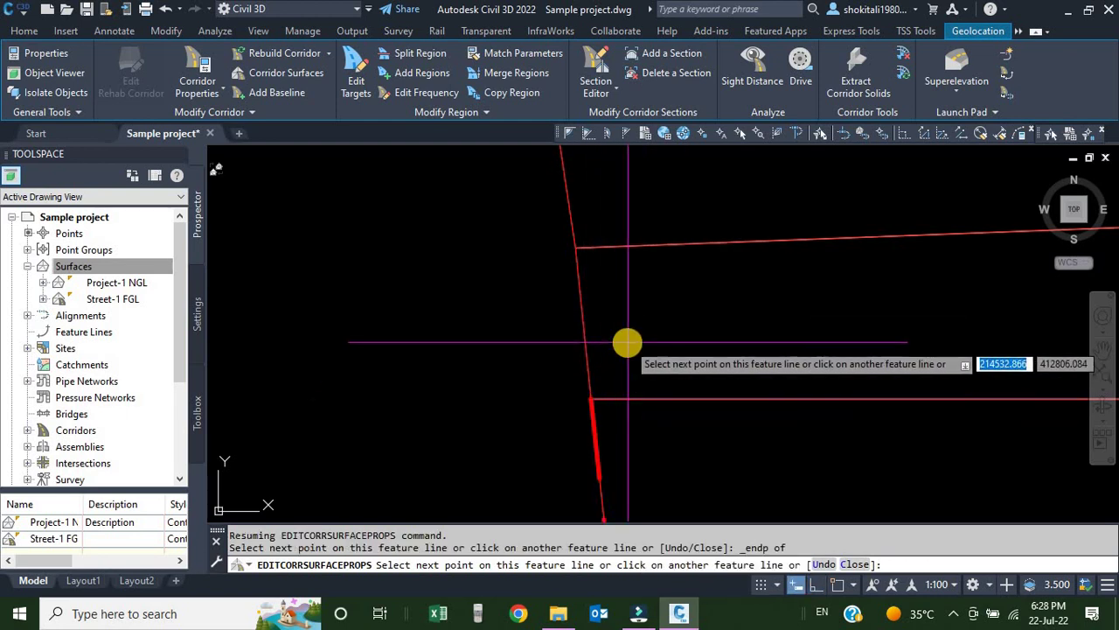
# Snap the boundary to the first endpoint on the intersection curve's inner edge, using the Daylight feature line.
pyautogui.keyDown('shift'); pyautogui.rightClick(628, 346); pyautogui.keyUp('shift')
pyautogui.click(690, 314)
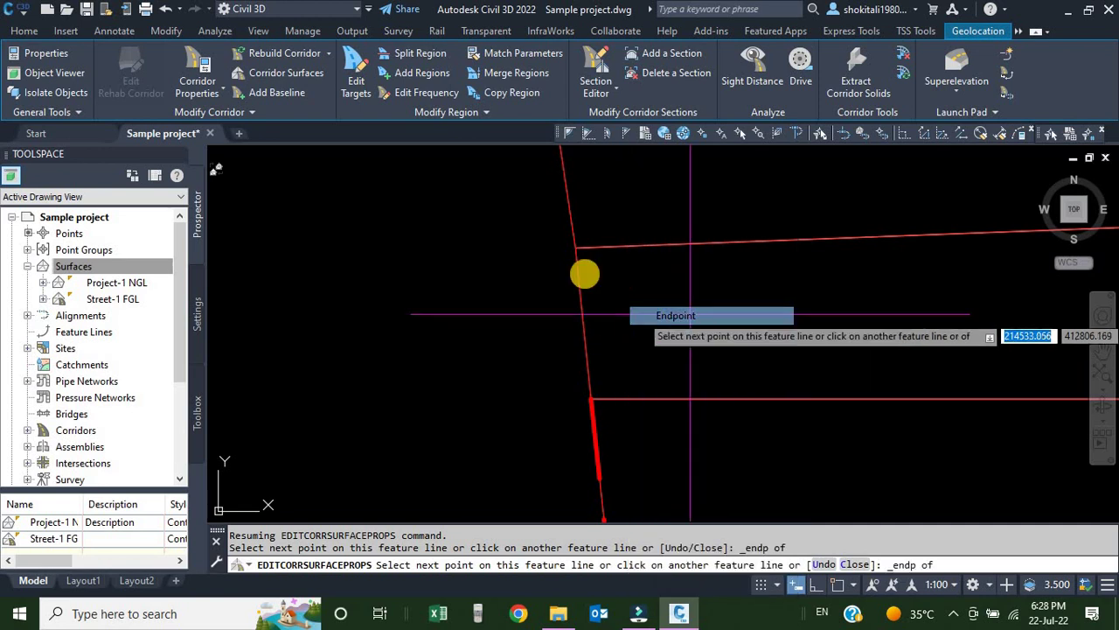
pyautogui.click(571, 252)
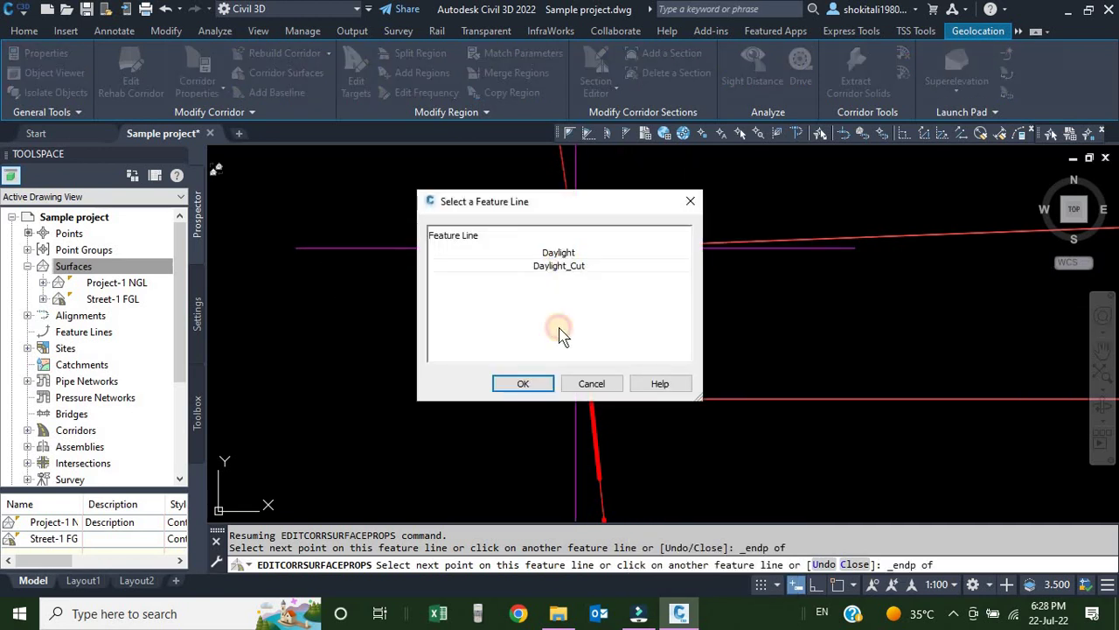
pyautogui.click(526, 384)
# Carry the boundary around the intersection curve and snap to the endpoints joining it to the northern street's daylight line.
pyautogui.scroll(-5, 598, 357)
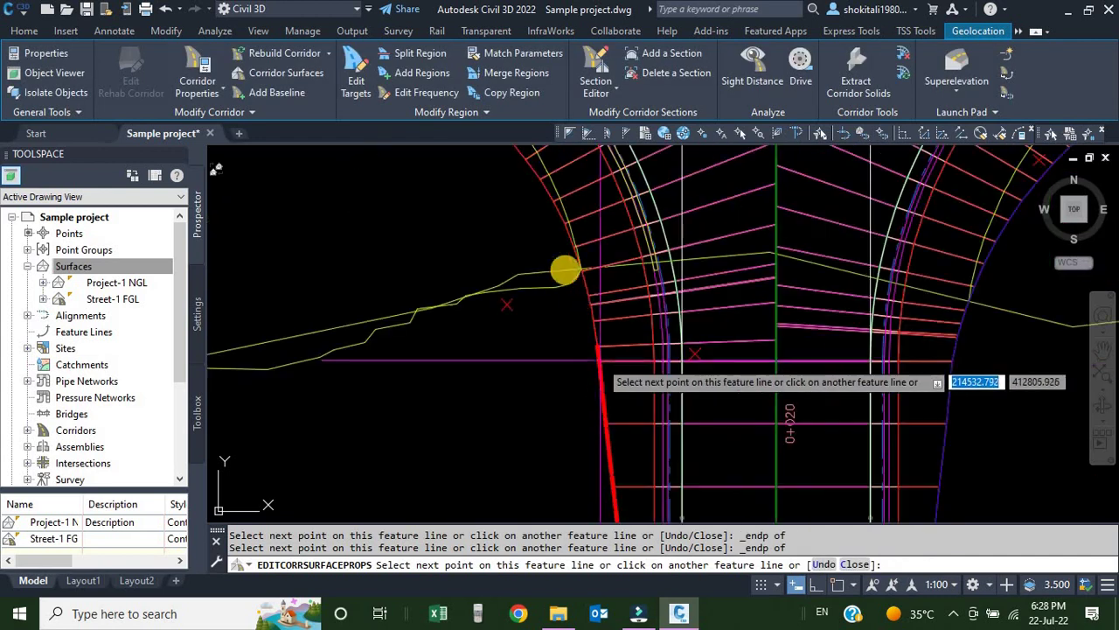
pyautogui.moveTo(512, 205); pyautogui.dragTo(658, 403, button='middle')
pyautogui.moveTo(366, 241)
pyautogui.mouseDown(button='middle')
pyautogui.moveTo(534, 305)
pyautogui.moveTo(811, 380)
pyautogui.mouseUp(button='middle')
pyautogui.scroll(5, 832, 343)
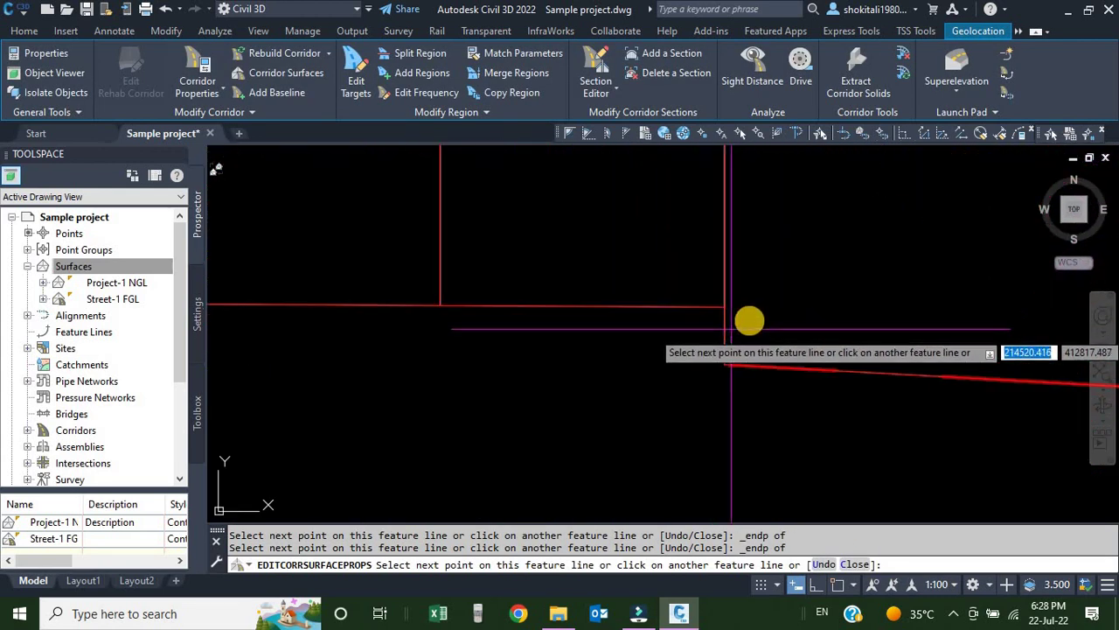
pyautogui.keyDown('shift'); pyautogui.rightClick(754, 319); pyautogui.keyUp('shift')
pyautogui.click(821, 312)
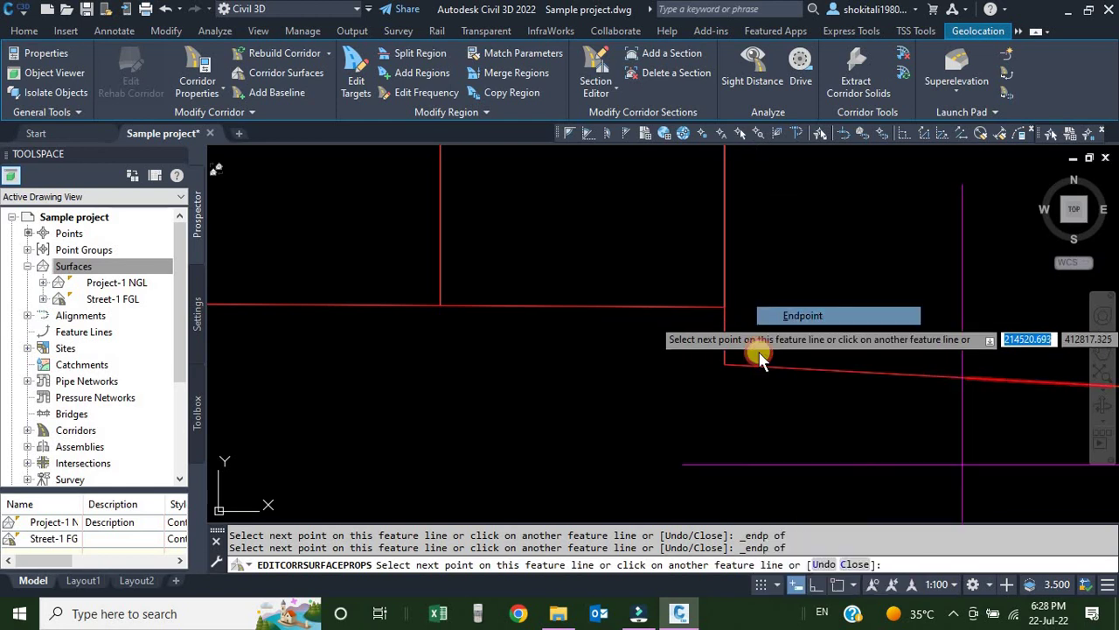
pyautogui.keyDown('shift'); pyautogui.rightClick(762, 308); pyautogui.keyUp('shift')
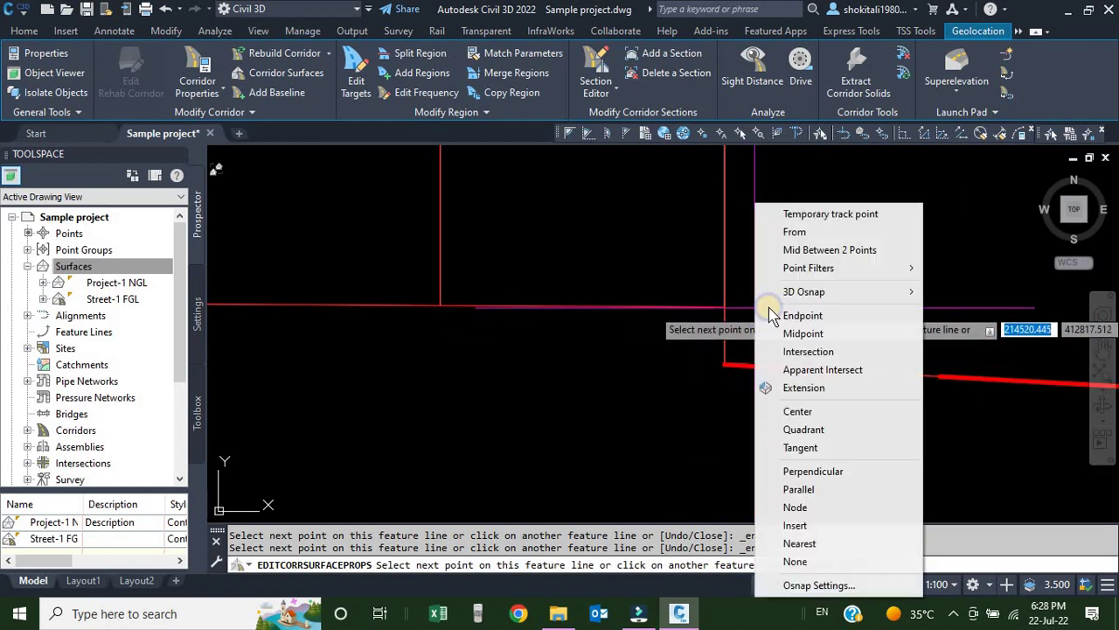
pyautogui.click(792, 315)
pyautogui.click(725, 310)
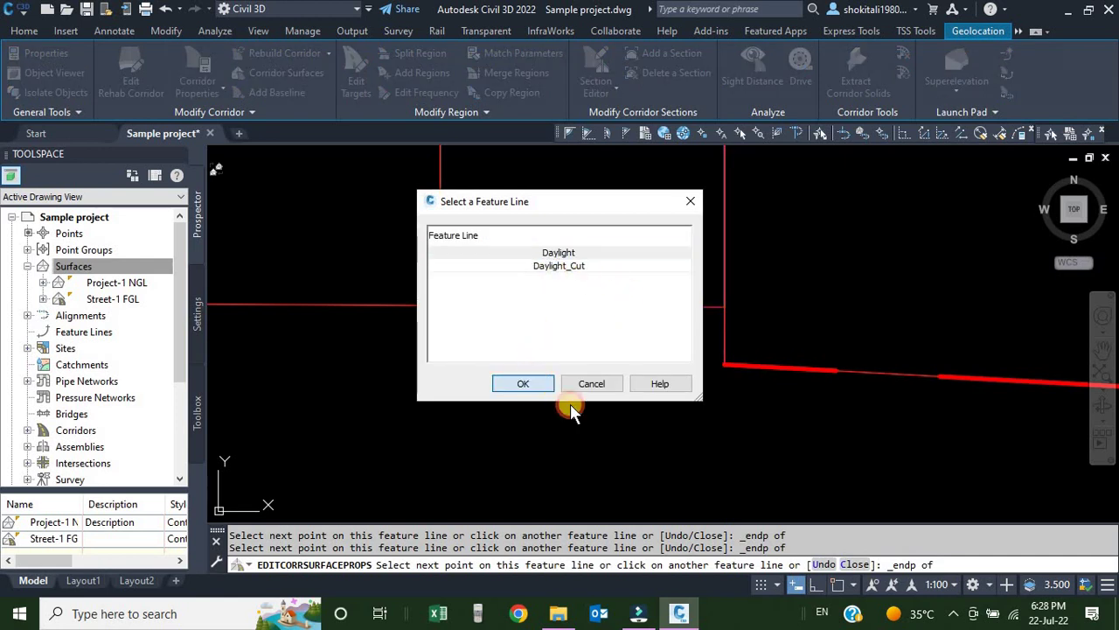
pyautogui.click(574, 385)
# Examine the northern street's inner daylight line westward from the intersection for the next boundary point.
pyautogui.scroll(5, 548, 302)
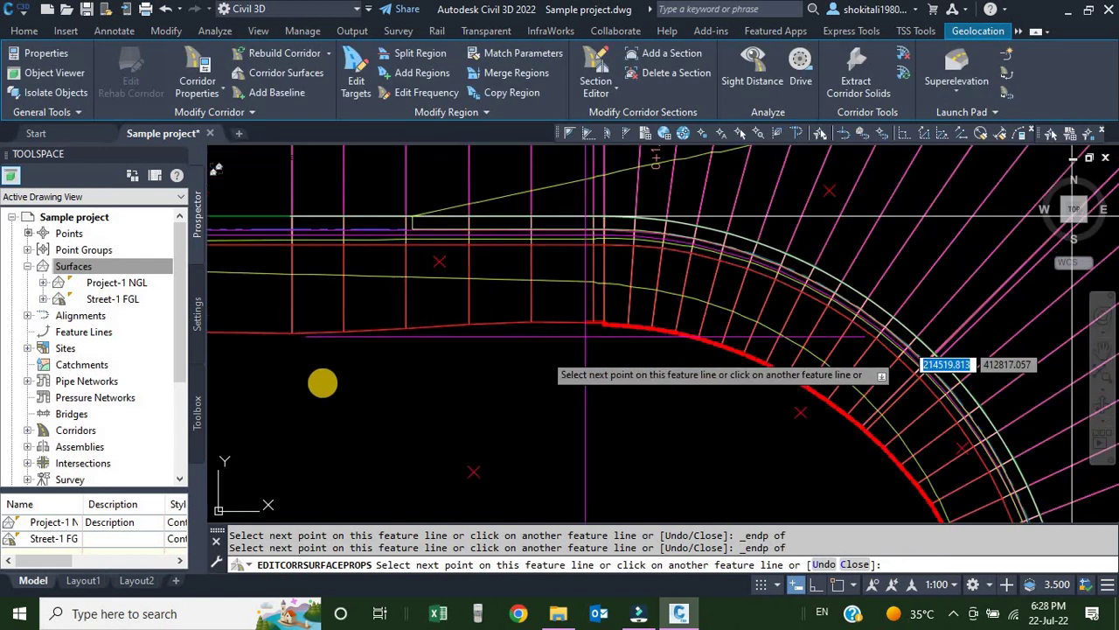
pyautogui.moveTo(323, 383); pyautogui.dragTo(836, 277, button='middle')
pyautogui.scroll(-4, 837, 277)
pyautogui.scroll(7, 472, 258)
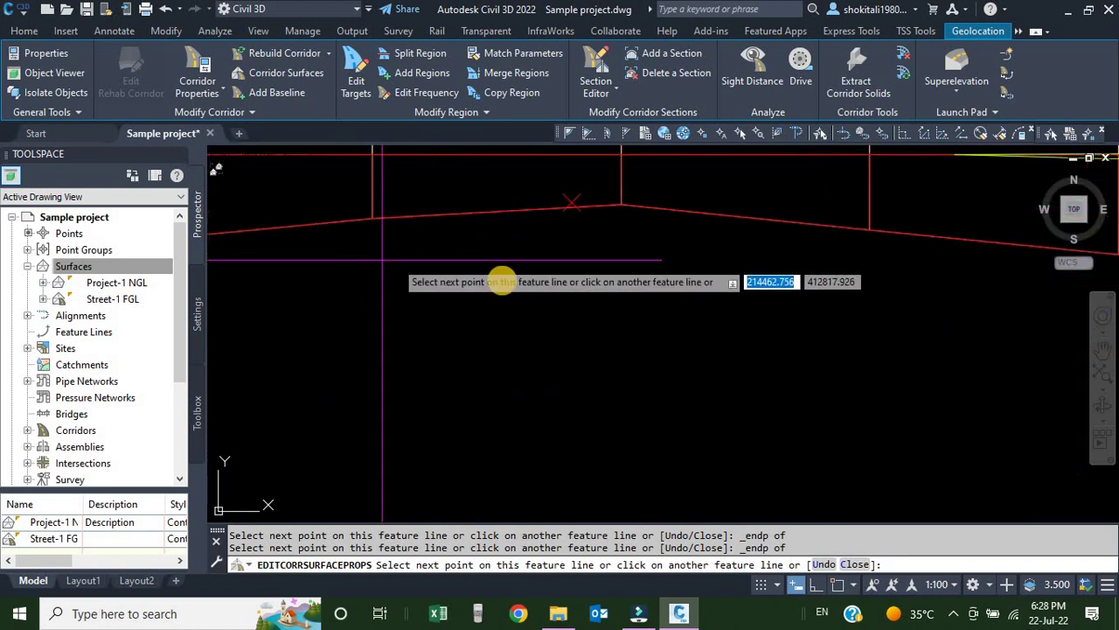
pyautogui.moveTo(375, 261); pyautogui.dragTo(1047, 350, button='middle')
pyautogui.scroll(-2, 1047, 351)
pyautogui.scroll(4, 575, 354)
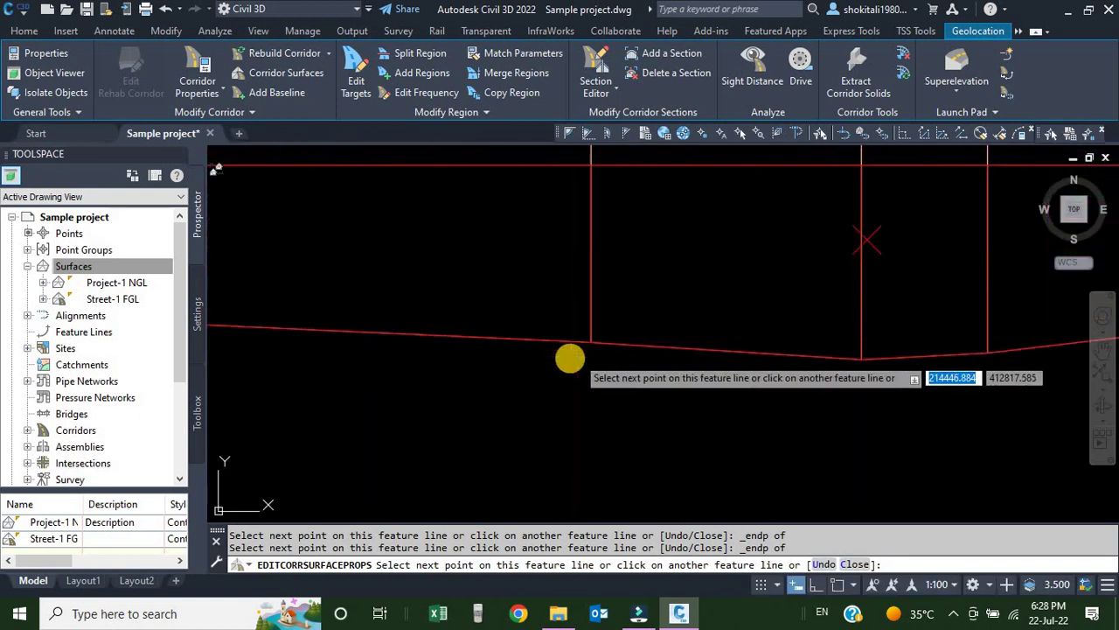
pyautogui.scroll(3, 570, 359)
pyautogui.scroll(-9, 561, 358)
pyautogui.moveTo(1030, 357); pyautogui.dragTo(430, 369, button='middle')
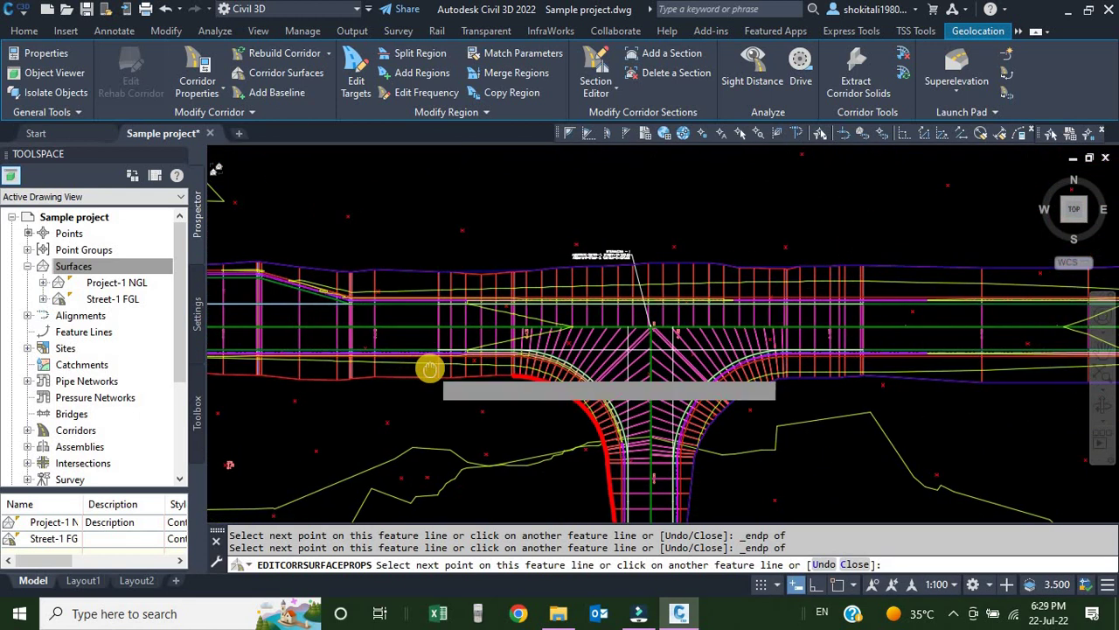
# Set an Endpoint-snapped boundary point on the northern street's inner daylight line at the section line where the intersection region ends.
pyautogui.scroll(5, 429, 369)
pyautogui.scroll(2, 350, 432)
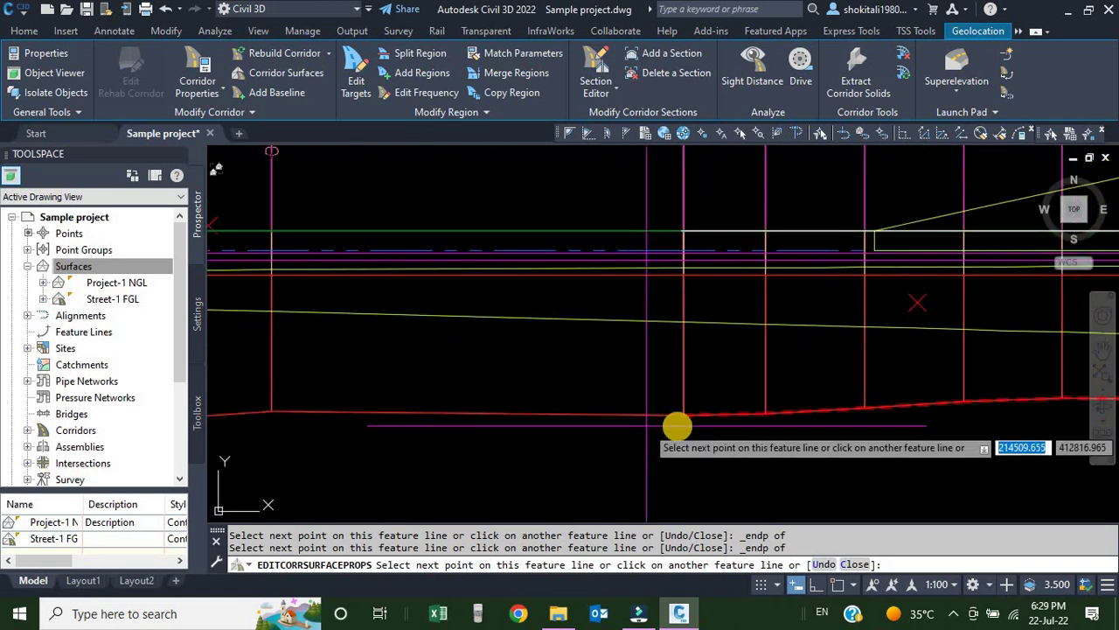
pyautogui.scroll(4, 678, 426)
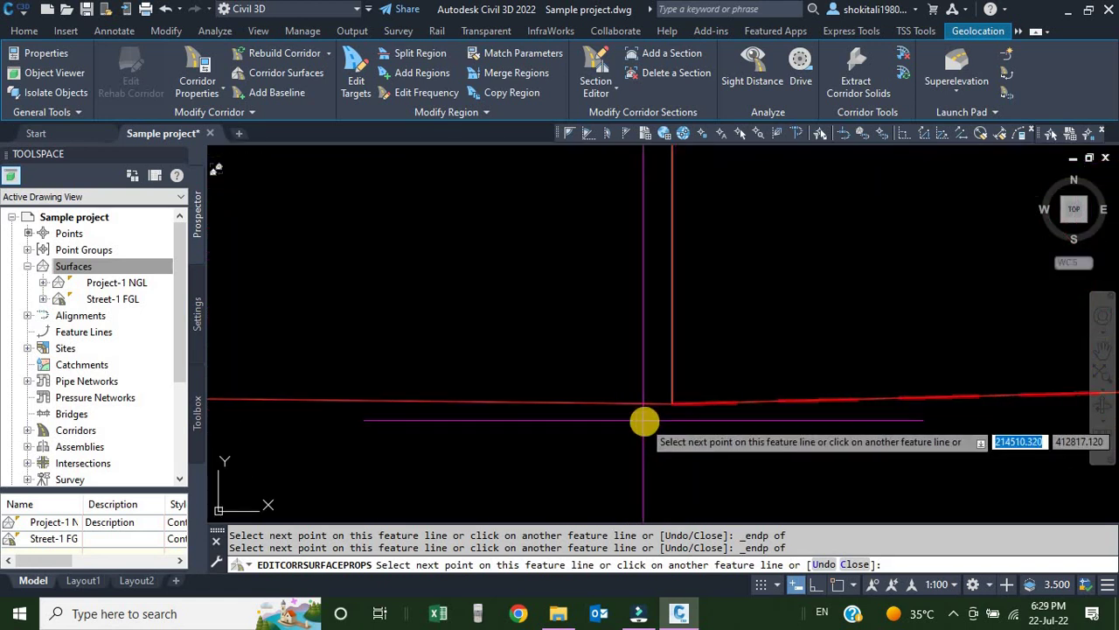
pyautogui.keyDown('shift'); pyautogui.rightClick(628, 360); pyautogui.keyUp('shift')
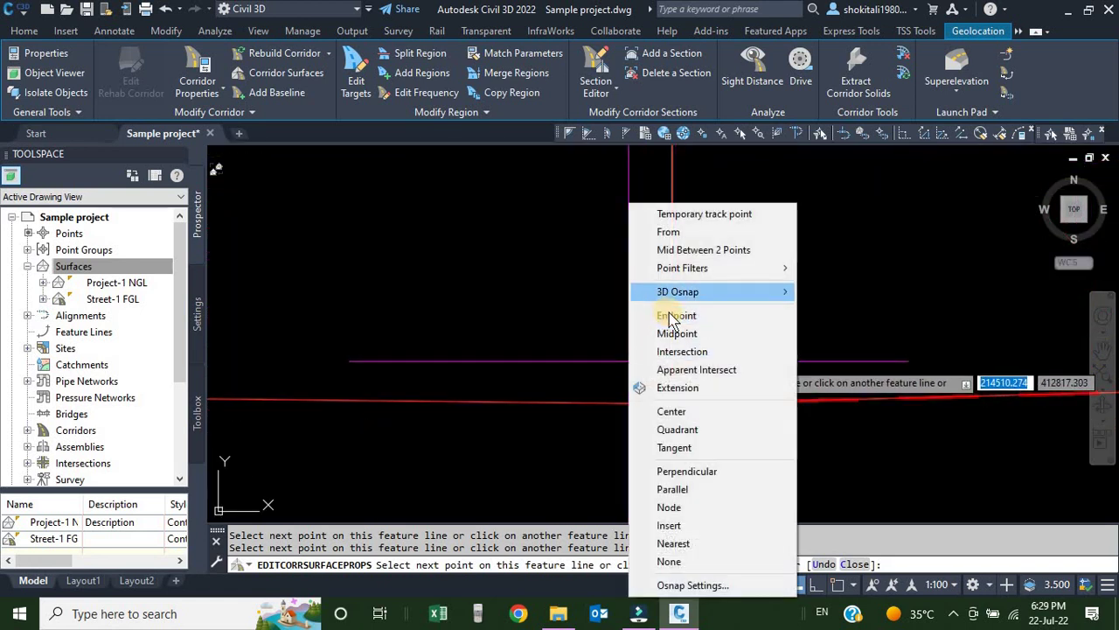
pyautogui.click(676, 315)
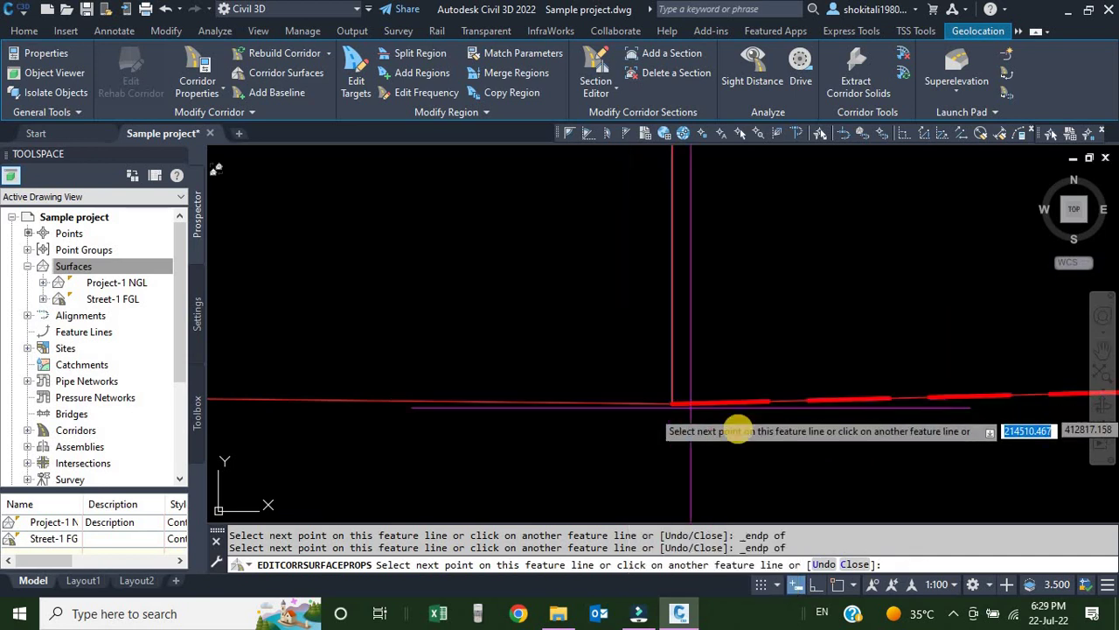
# Snap the next boundary point to the following section endpoint west along the northern street, accepting the Daylight feature line.
pyautogui.scroll(-3, 737, 430)
pyautogui.scroll(2, 534, 393)
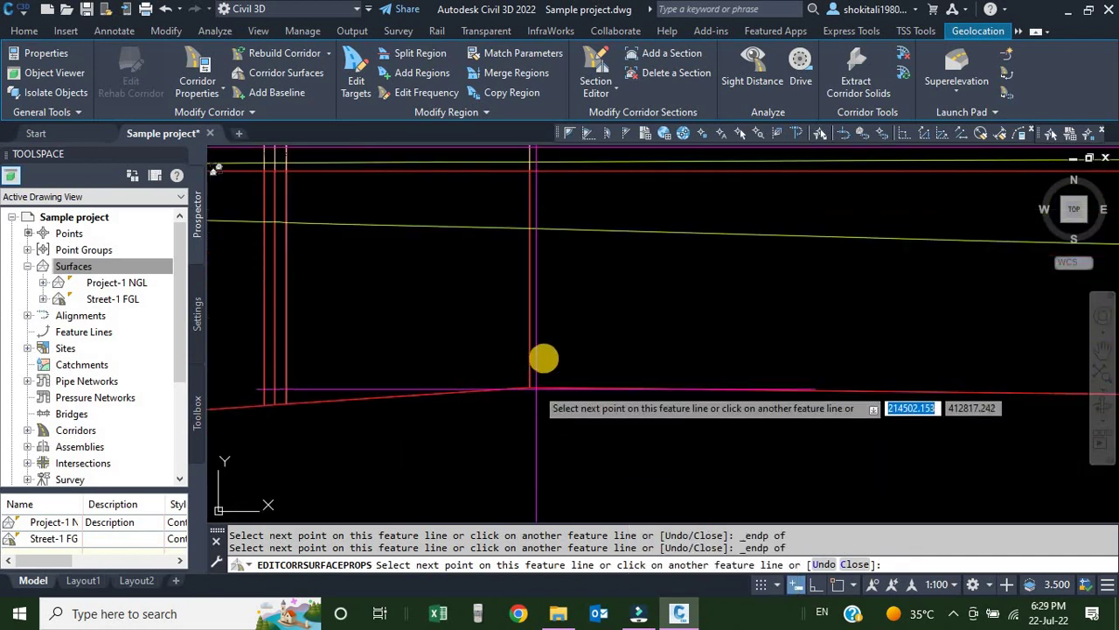
pyautogui.keyDown('shift'); pyautogui.rightClick(557, 360); pyautogui.keyUp('shift')
pyautogui.click(591, 315)
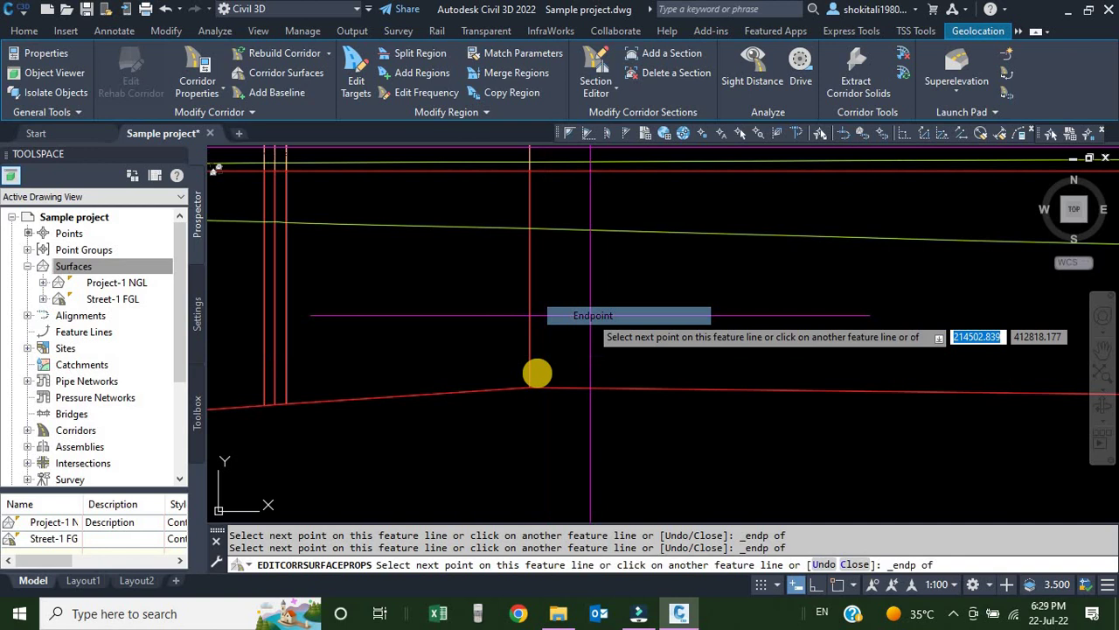
pyautogui.click(527, 385)
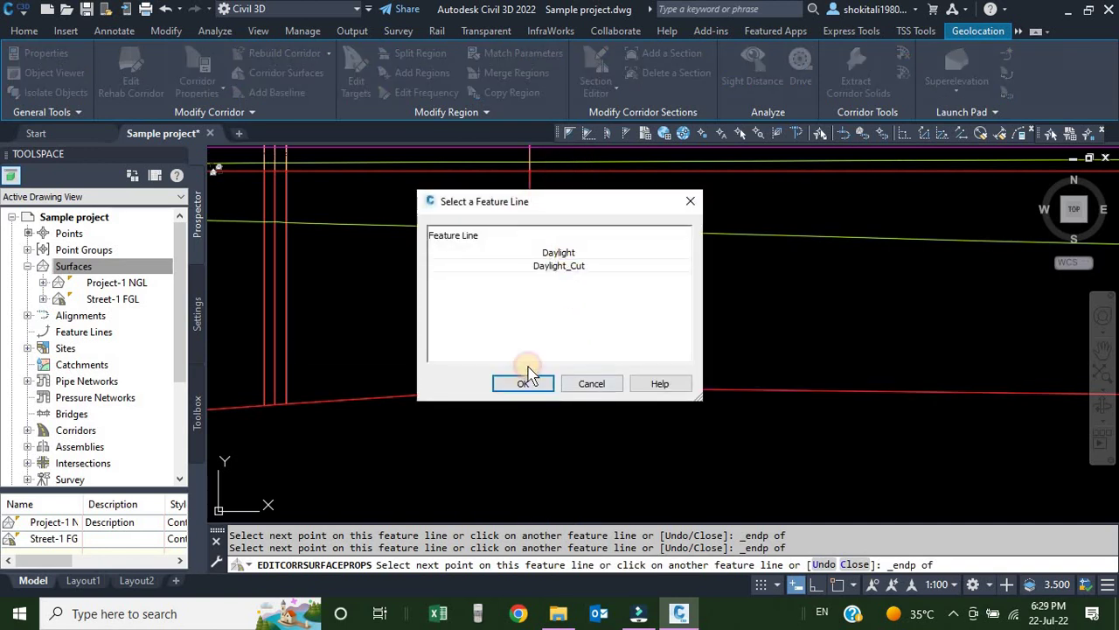
pyautogui.click(612, 389)
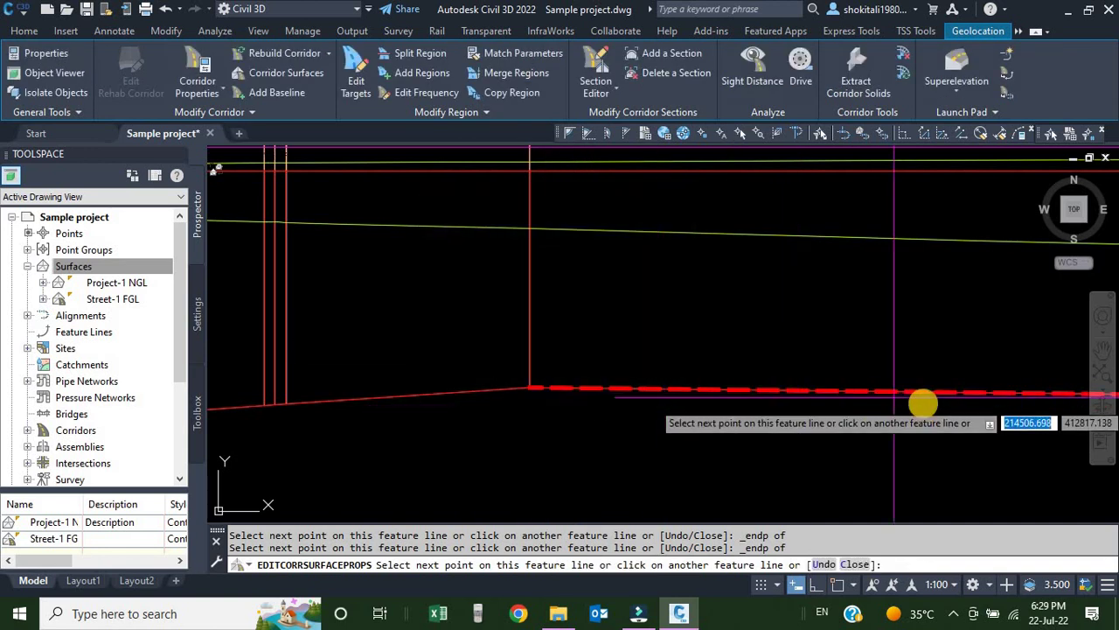
# Follow the inner daylight line west along the northern street, around the corner bend and south down the western street.
pyautogui.scroll(-6, 821, 397)
pyautogui.moveTo(383, 416); pyautogui.dragTo(983, 326, button='middle')
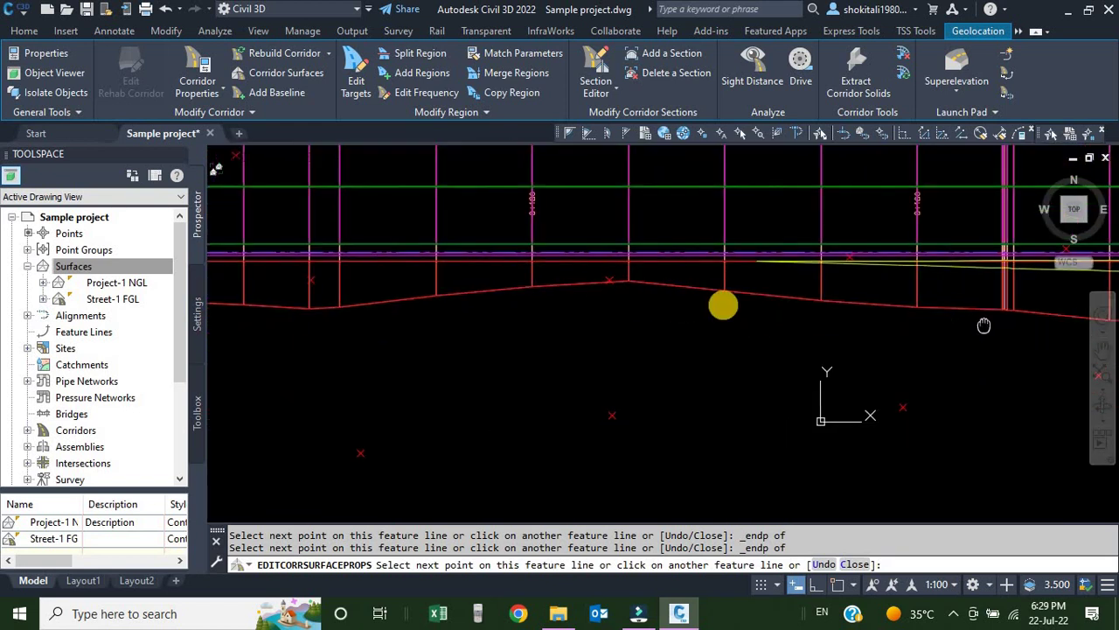
pyautogui.moveTo(369, 332); pyautogui.dragTo(927, 329, button='middle')
pyautogui.scroll(-4, 926, 331)
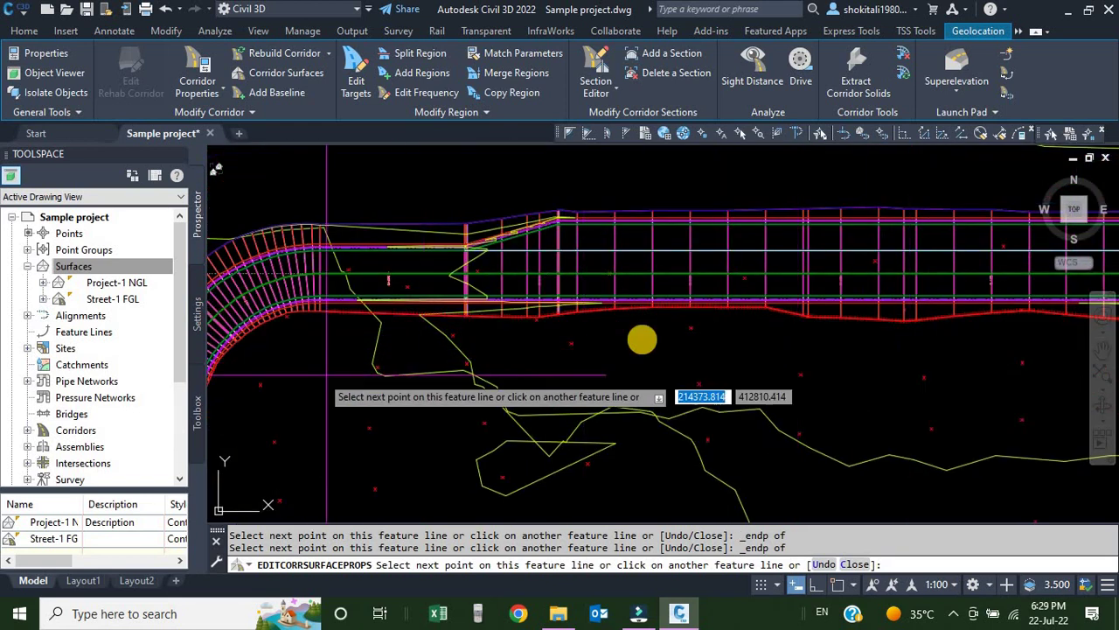
pyautogui.moveTo(313, 377); pyautogui.dragTo(782, 310, button='middle')
pyautogui.moveTo(732, 469); pyautogui.dragTo(667, 195, button='middle')
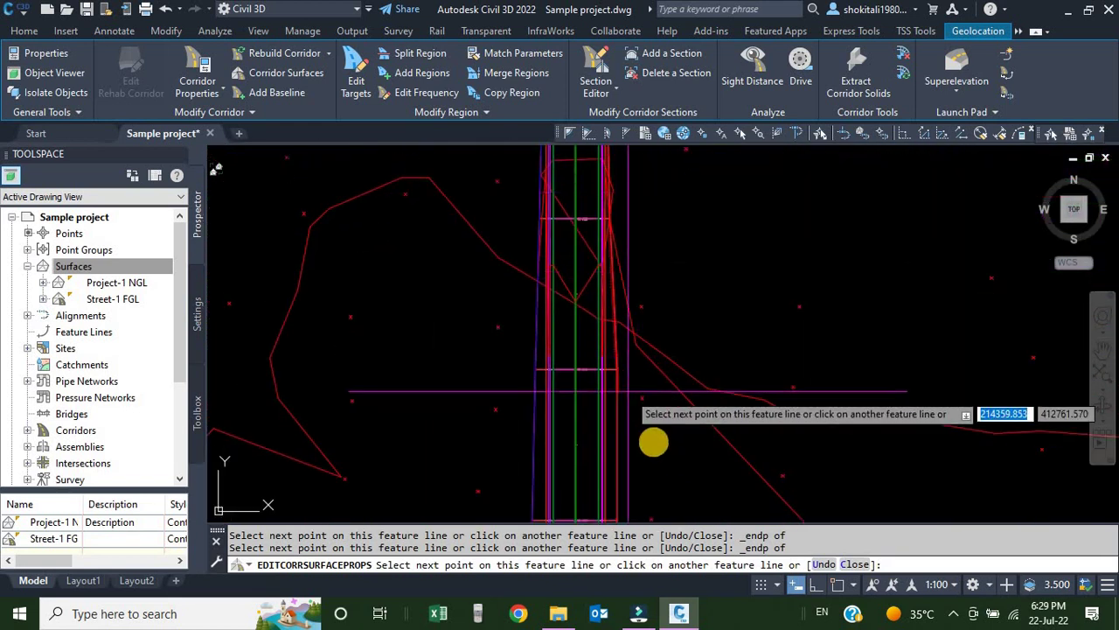
pyautogui.scroll(4, 620, 282)
pyautogui.scroll(3, 615, 274)
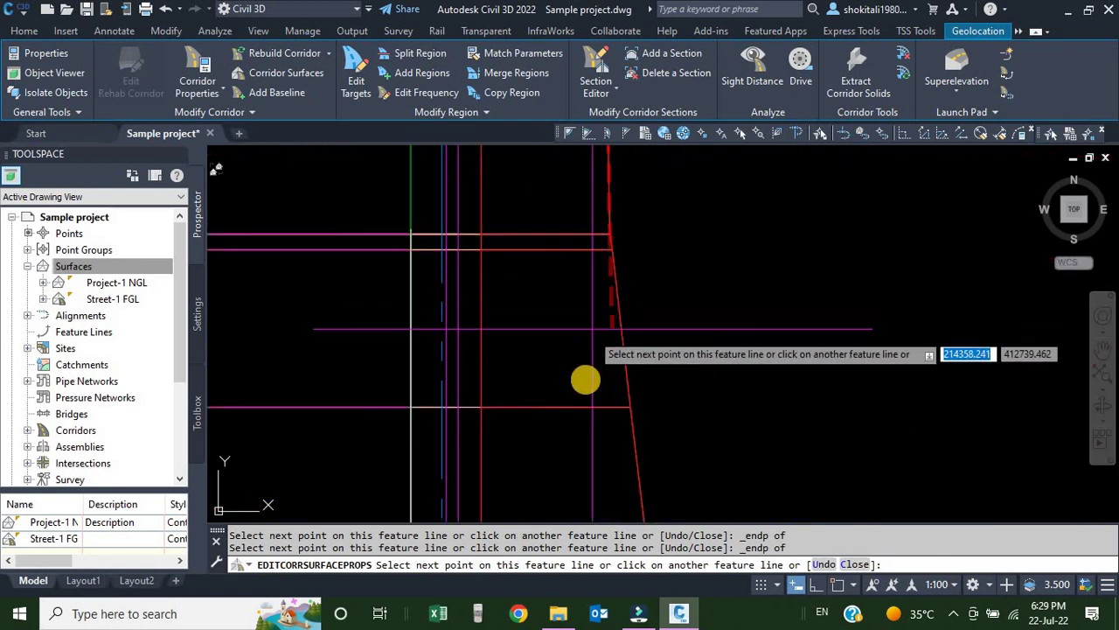
# Examine the western street's intersection with the southern street to find where the inner daylight line needs its next boundary point.
pyautogui.scroll(-6, 605, 341)
pyautogui.scroll(2, 600, 440)
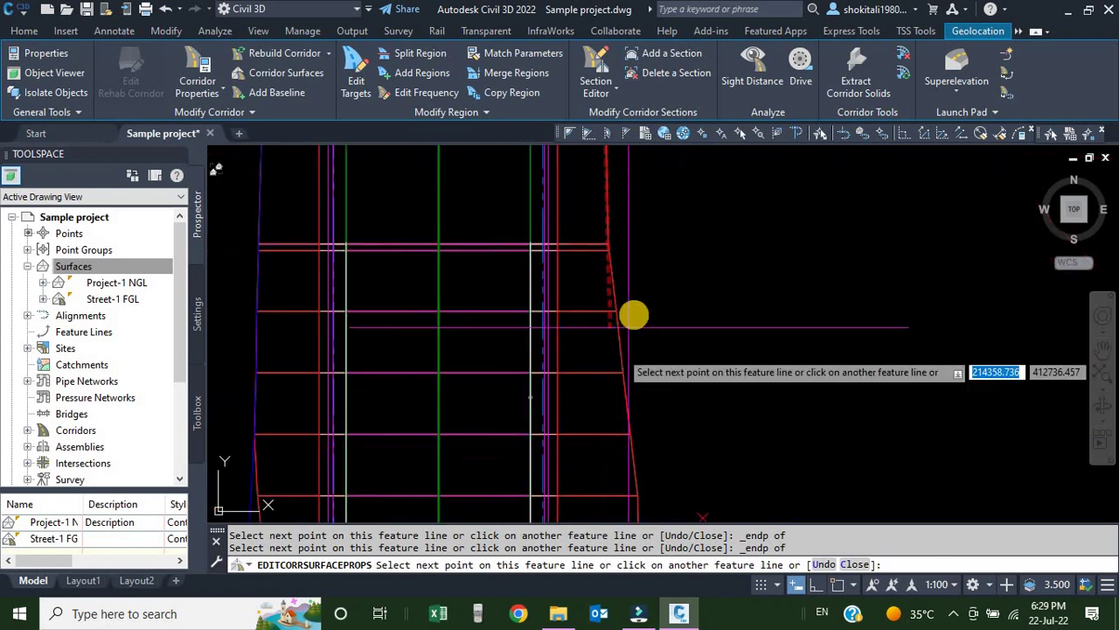
pyautogui.scroll(-5, 631, 316)
pyautogui.scroll(4, 626, 447)
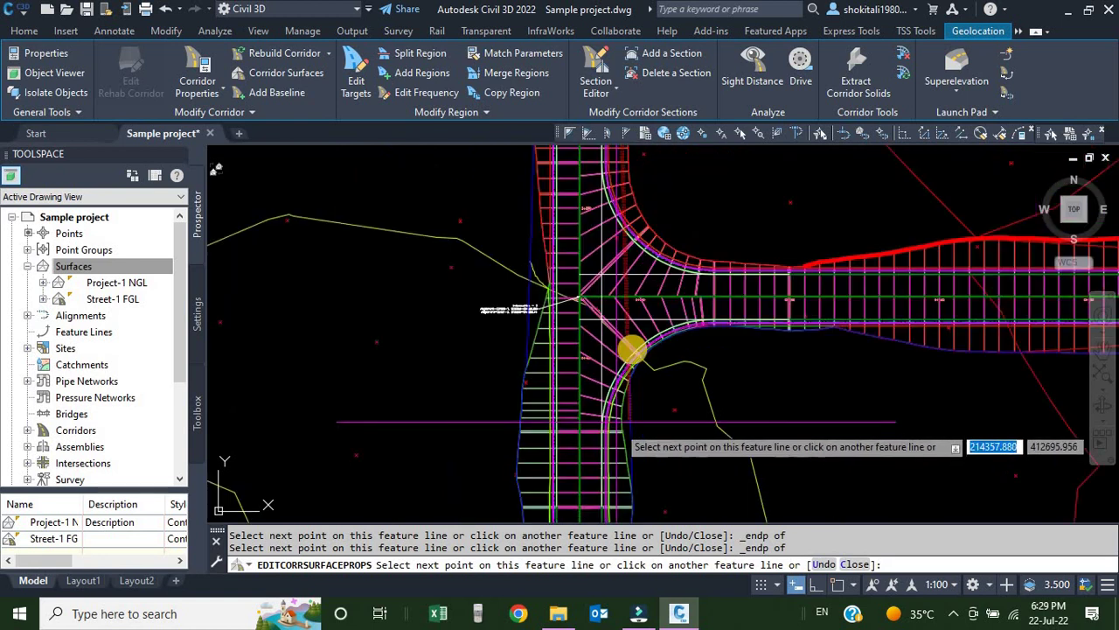
pyautogui.scroll(-4, 622, 454)
pyautogui.scroll(6, 612, 458)
pyautogui.scroll(-2, 603, 450)
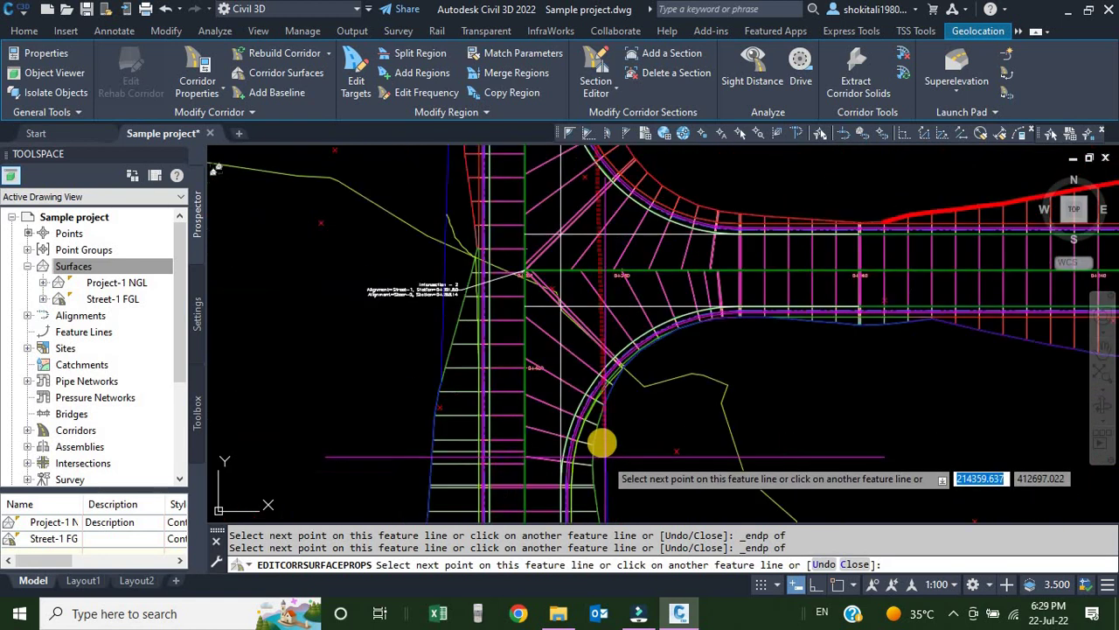
pyautogui.moveTo(595, 159); pyautogui.dragTo(603, 473, button='middle')
pyautogui.scroll(-2, 608, 455)
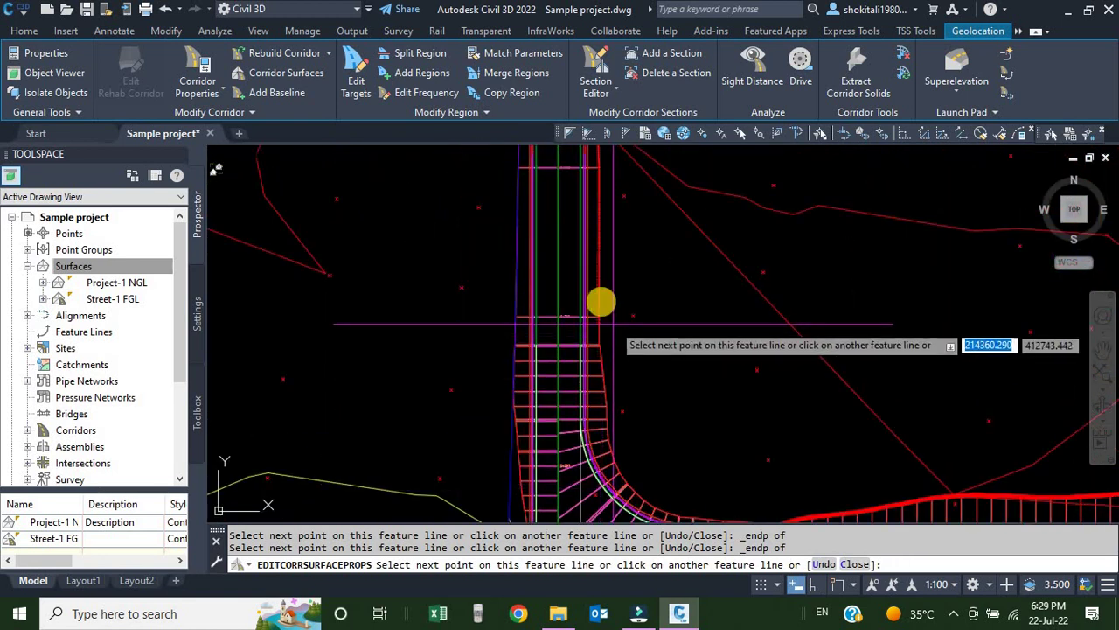
# Set an Endpoint-snapped boundary point on the western street's inner daylight line at section 0+360, accepting the Daylight feature line.
pyautogui.scroll(6, 601, 302)
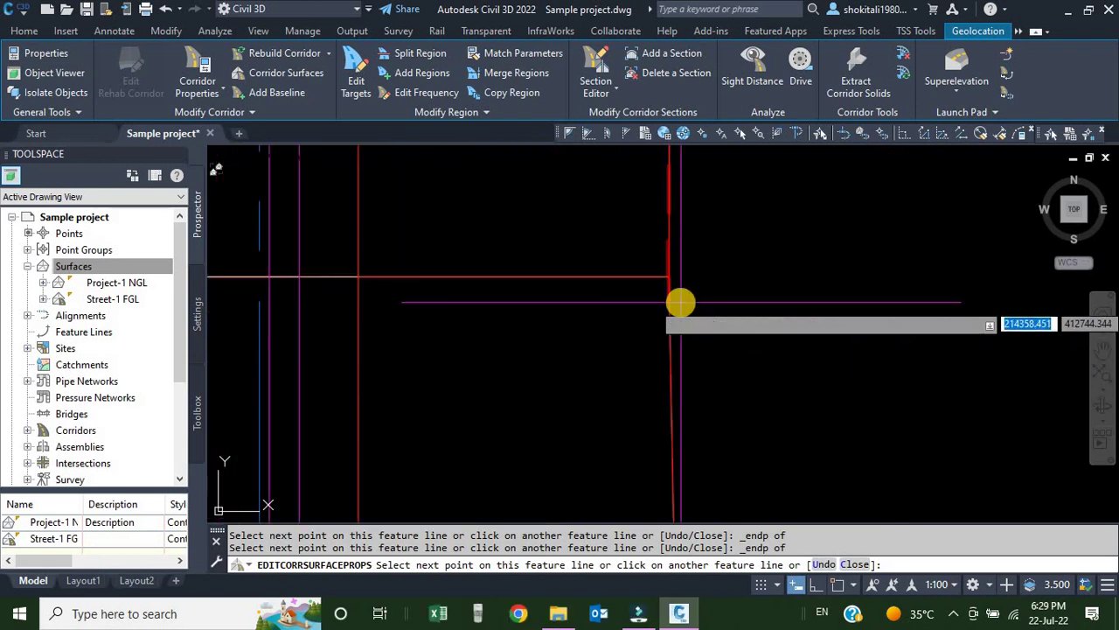
pyautogui.keyDown('shift'); pyautogui.rightClick(682, 306); pyautogui.keyUp('shift')
pyautogui.click(726, 315)
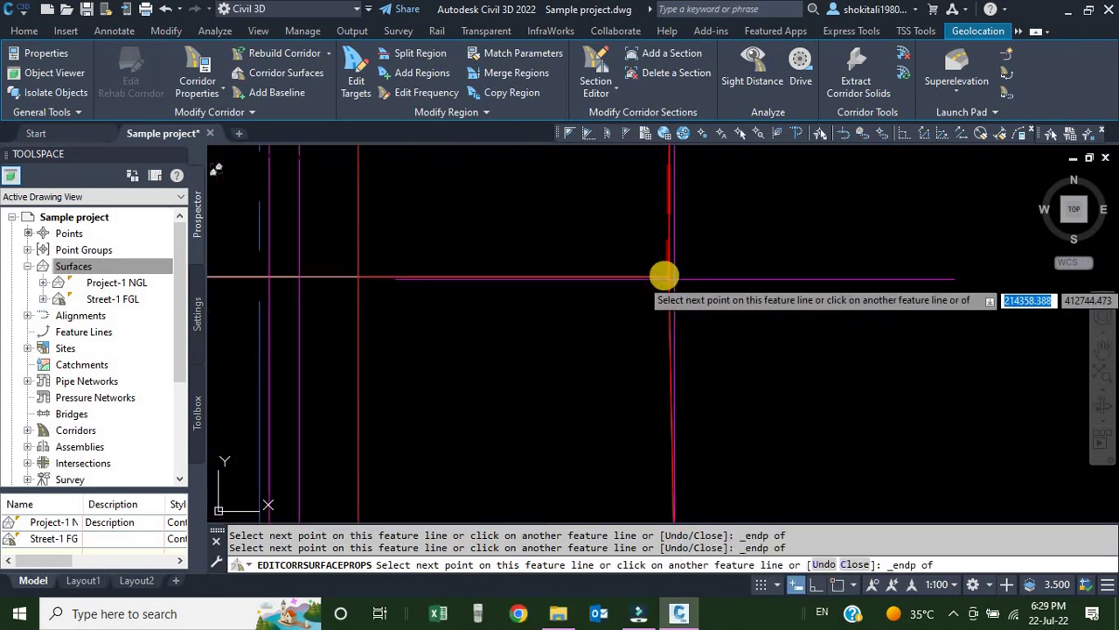
pyautogui.click(664, 275)
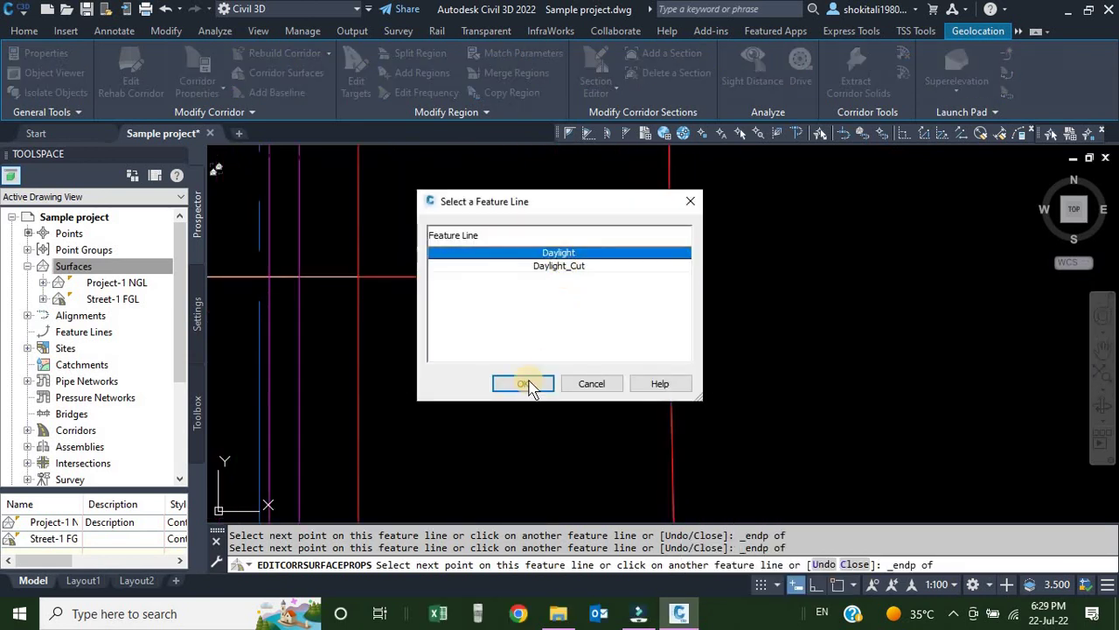
pyautogui.click(523, 383)
# Snap boundary points to the daylight endpoints of the two closely spaced section lines south of 0+360, accepting the Daylight feature line.
pyautogui.scroll(-7, 656, 313)
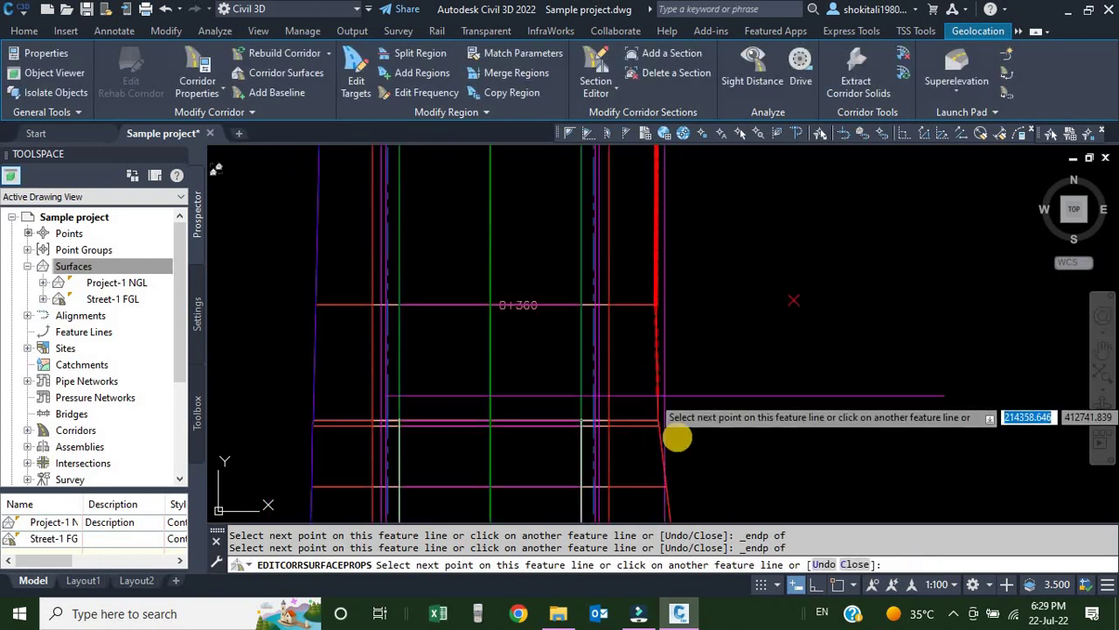
pyautogui.moveTo(677, 437); pyautogui.dragTo(612, 285, button='middle')
pyautogui.scroll(5, 592, 257)
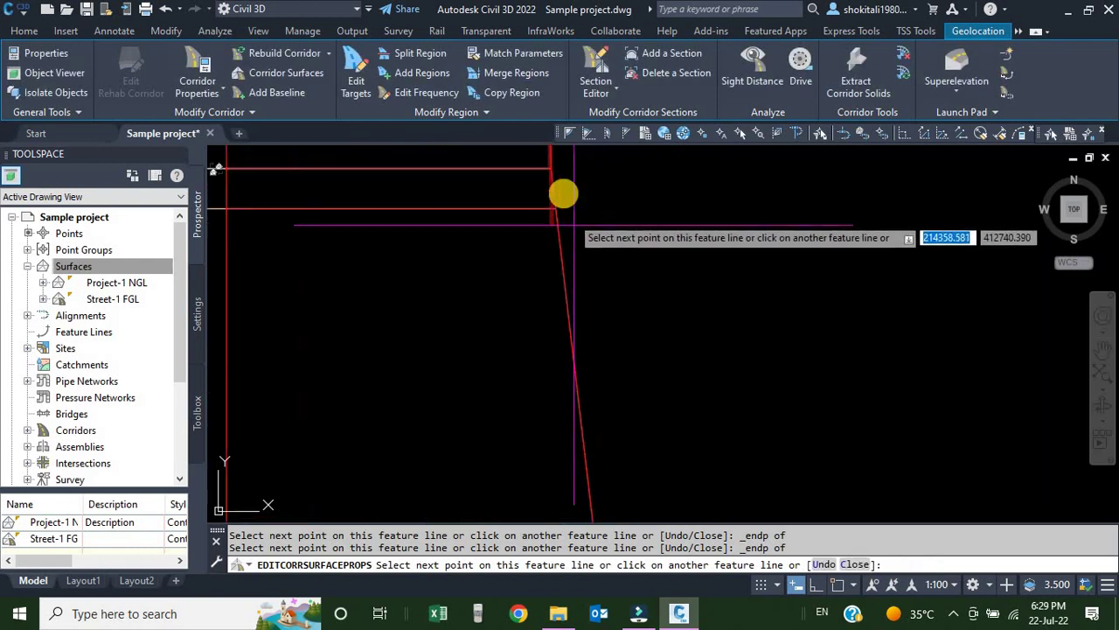
pyautogui.keyDown('shift'); pyautogui.rightClick(593, 255); pyautogui.keyUp('shift')
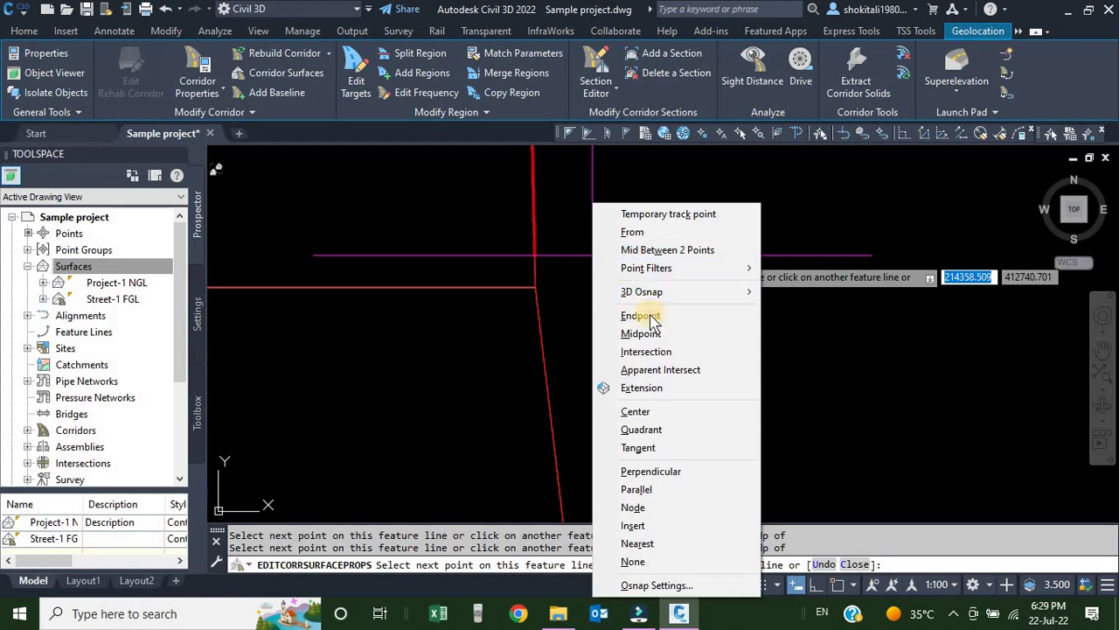
pyautogui.click(640, 316)
pyautogui.scroll(-4, 566, 353)
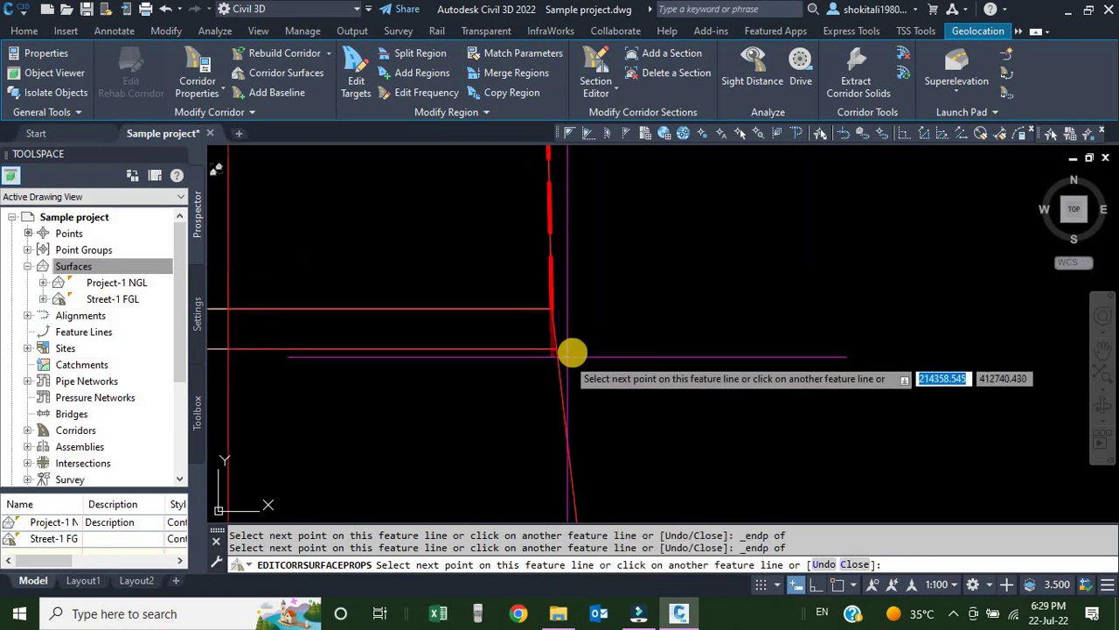
pyautogui.keyDown('shift'); pyautogui.rightClick(574, 343); pyautogui.keyUp('shift')
pyautogui.click(614, 316)
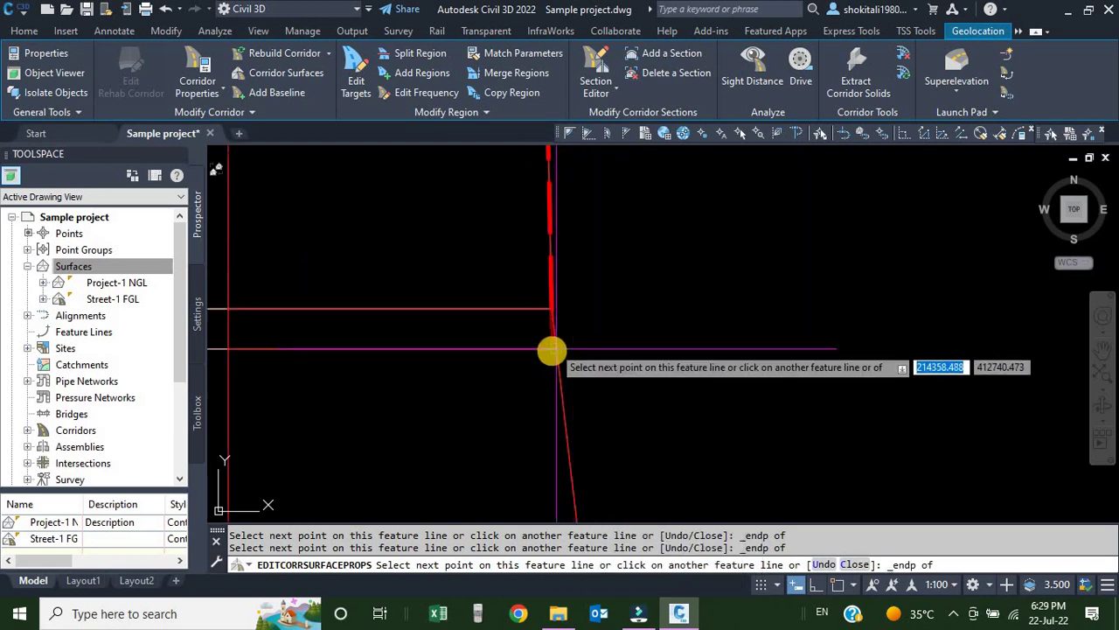
pyautogui.click(577, 338)
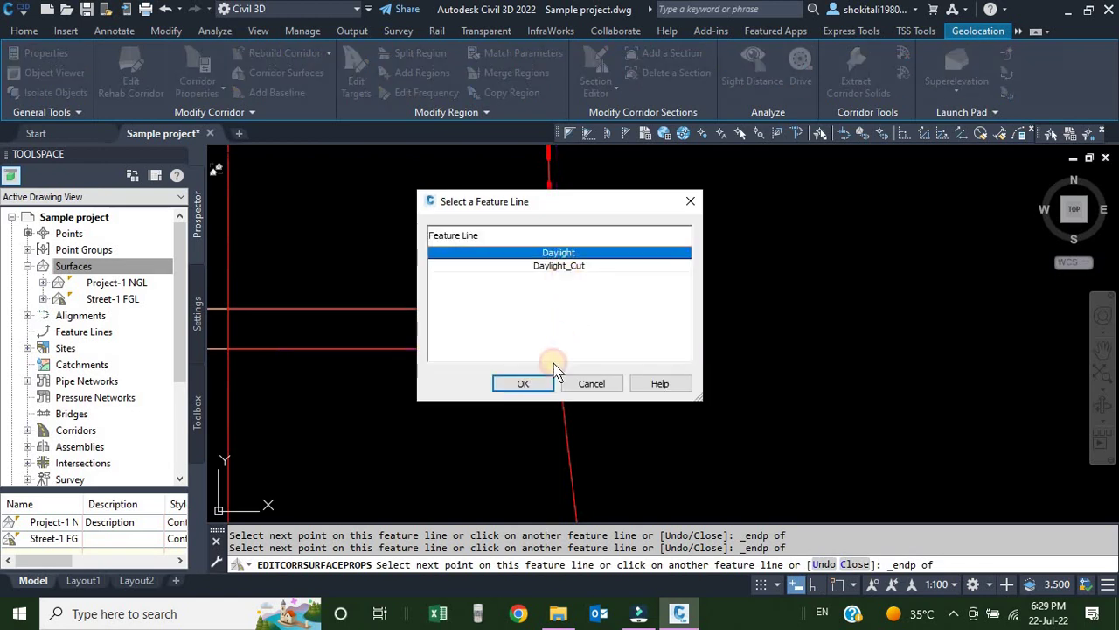
pyautogui.click(526, 384)
# Snap boundary points to both daylight endpoints at the small offset where the intersection curve begins, accepting the Daylight feature line.
pyautogui.scroll(3, 575, 388)
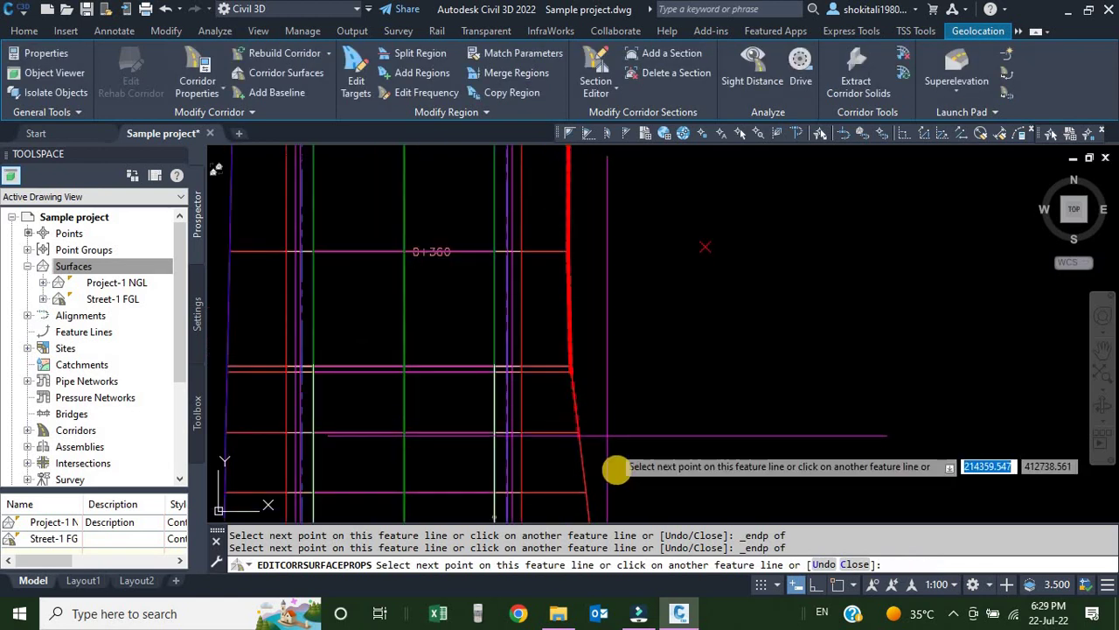
pyautogui.moveTo(612, 464); pyautogui.dragTo(566, 221, button='middle')
pyautogui.scroll(-5, 550, 222)
pyautogui.scroll(15, 545, 275)
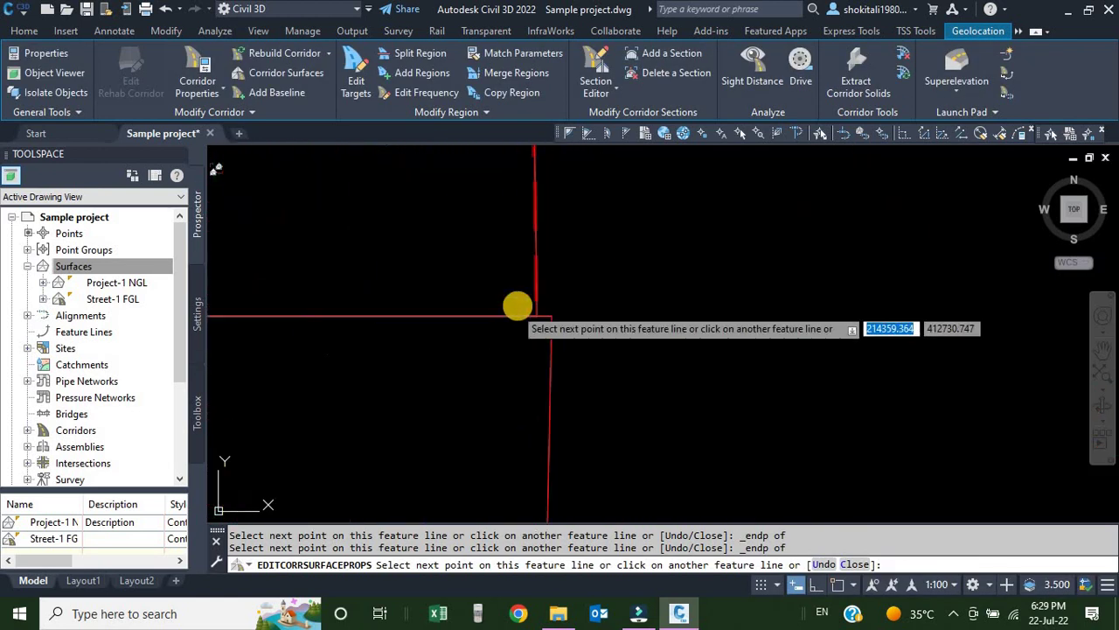
pyautogui.keyDown('shift'); pyautogui.rightClick(545, 311); pyautogui.keyUp('shift')
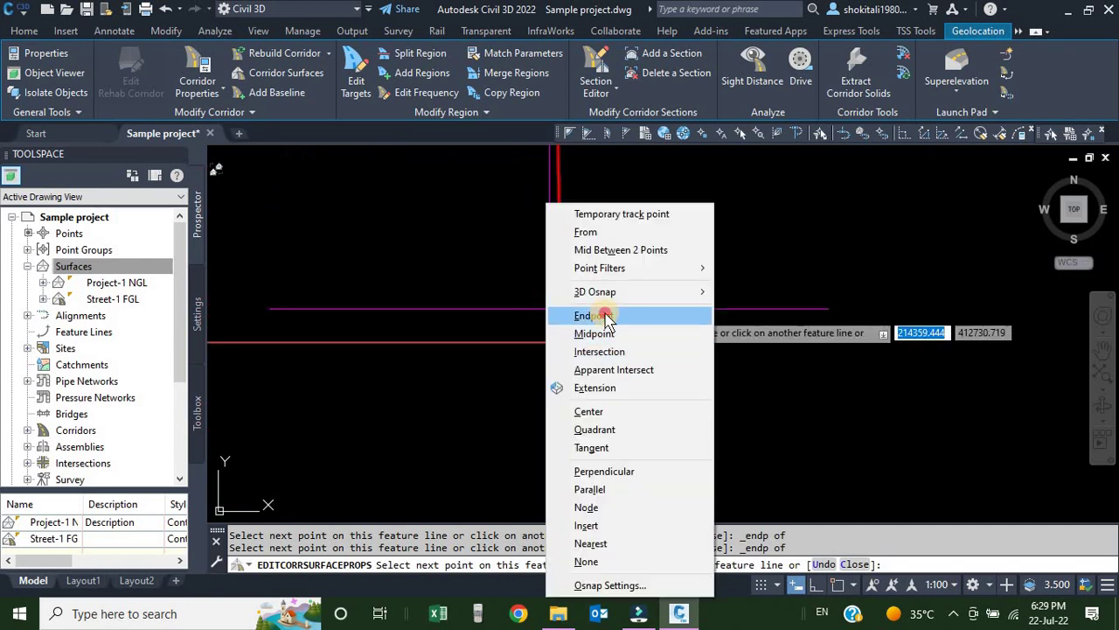
pyautogui.click(607, 317)
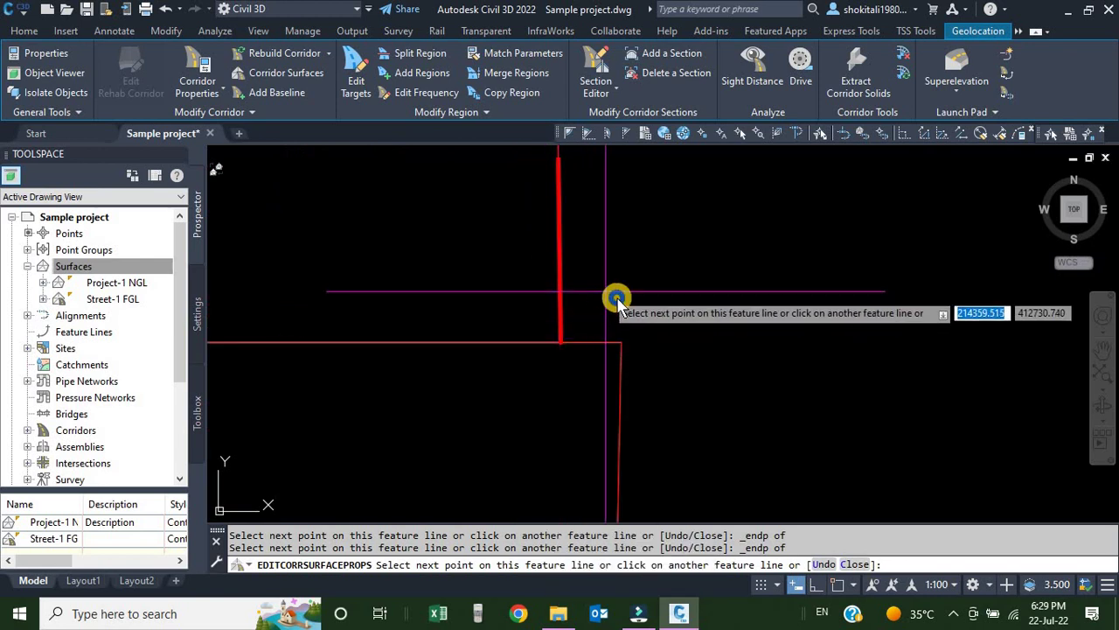
pyautogui.keyDown('shift'); pyautogui.rightClick(608, 303); pyautogui.keyUp('shift')
pyautogui.click(656, 317)
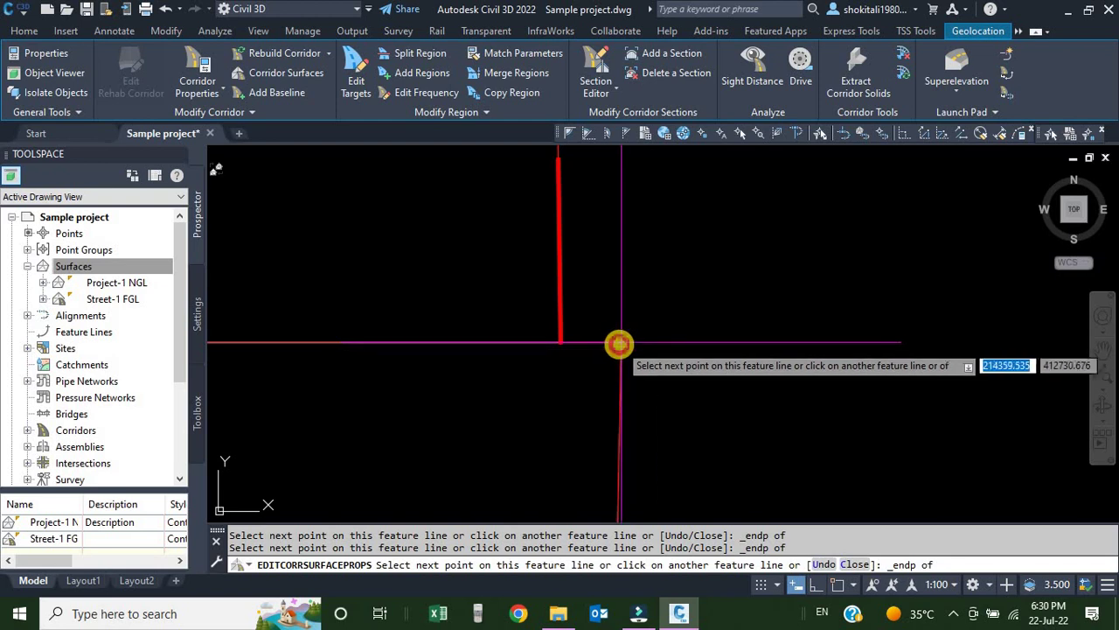
pyautogui.click(618, 344)
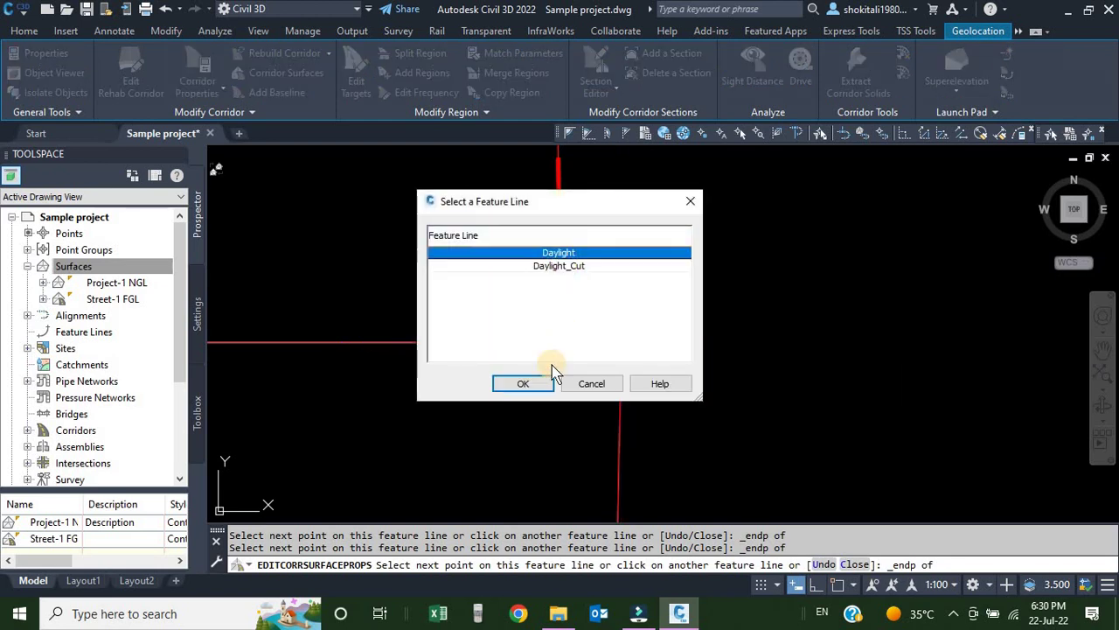
pyautogui.click(523, 385)
# Carry the boundary around the intersection curve and snap to both section endpoints where the southern street's straight part begins, accepting Daylight.
pyautogui.scroll(4, 637, 332)
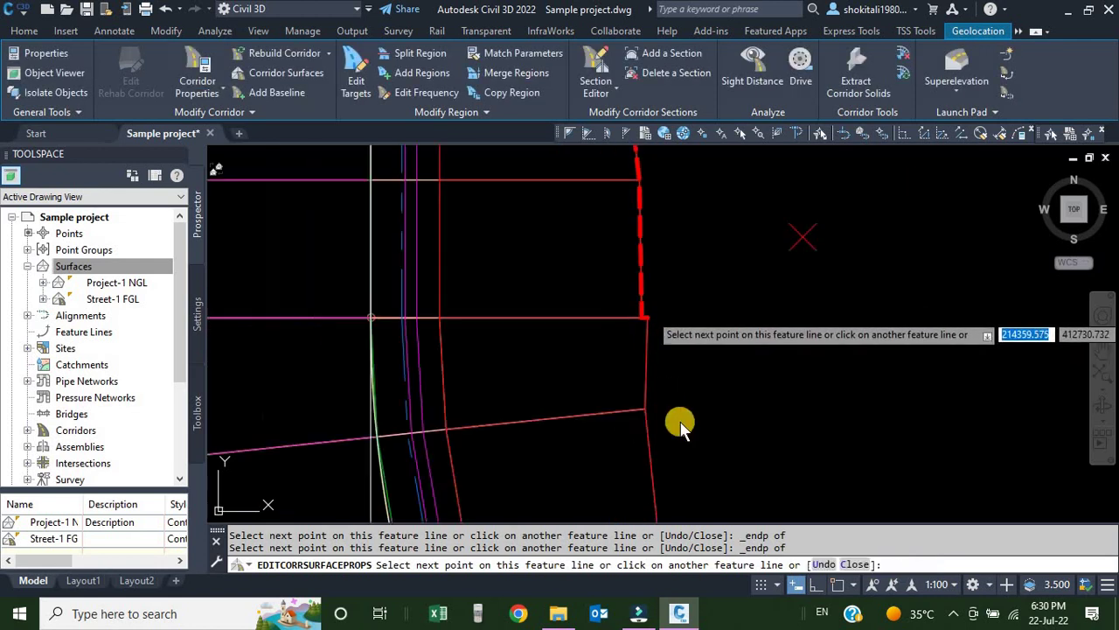
pyautogui.moveTo(531, 205); pyautogui.dragTo(523, 150, button='middle')
pyautogui.moveTo(632, 435); pyautogui.dragTo(468, 153, button='middle')
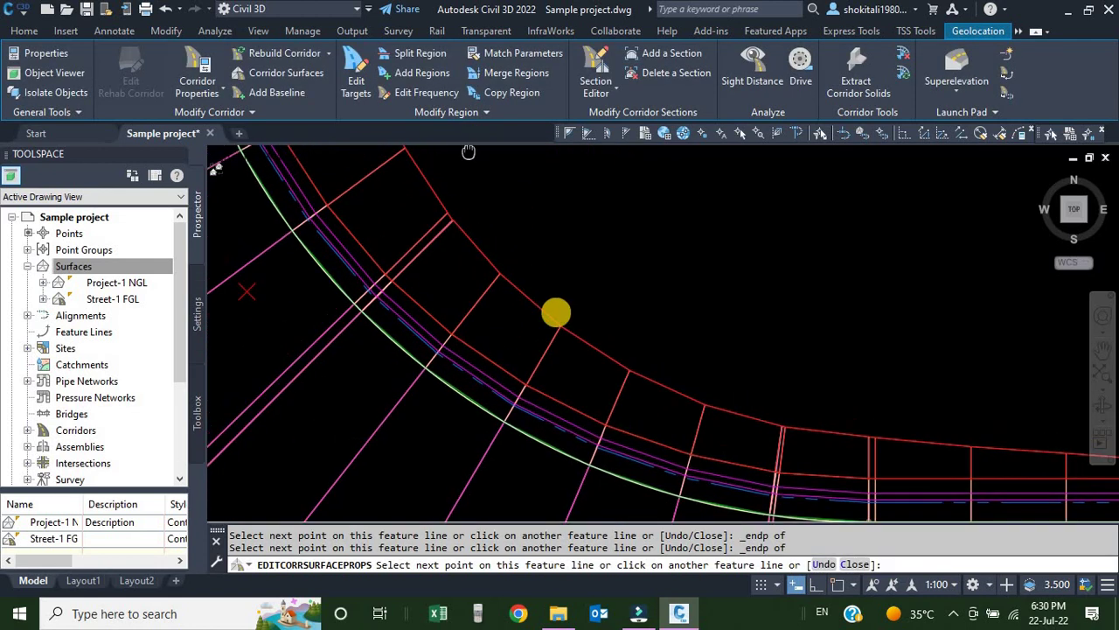
pyautogui.moveTo(839, 429); pyautogui.dragTo(461, 313, button='middle')
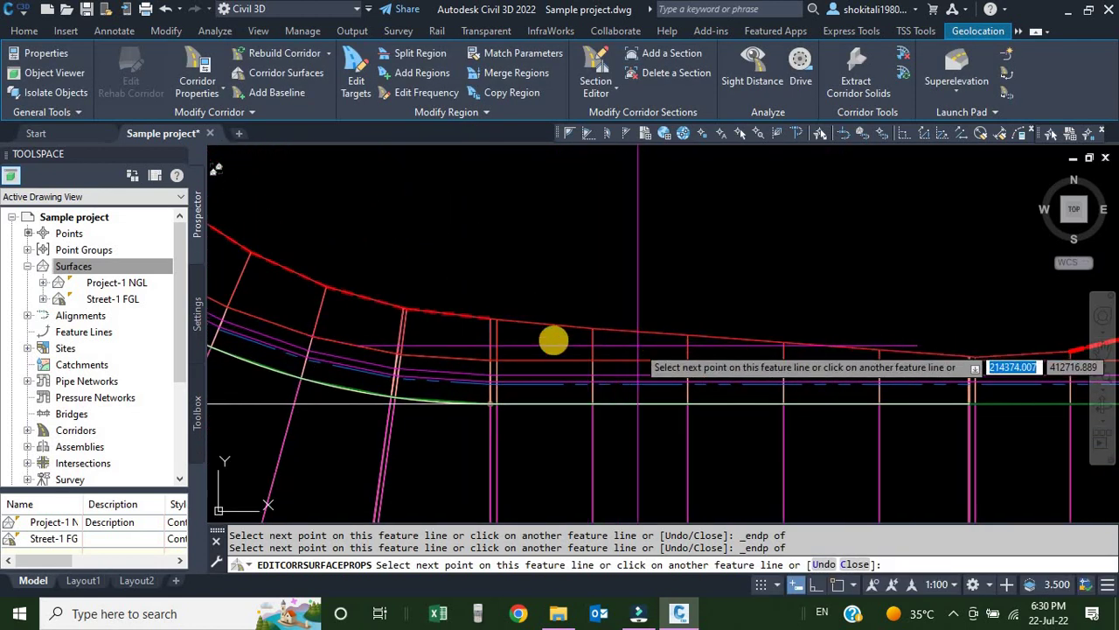
pyautogui.scroll(5, 472, 288)
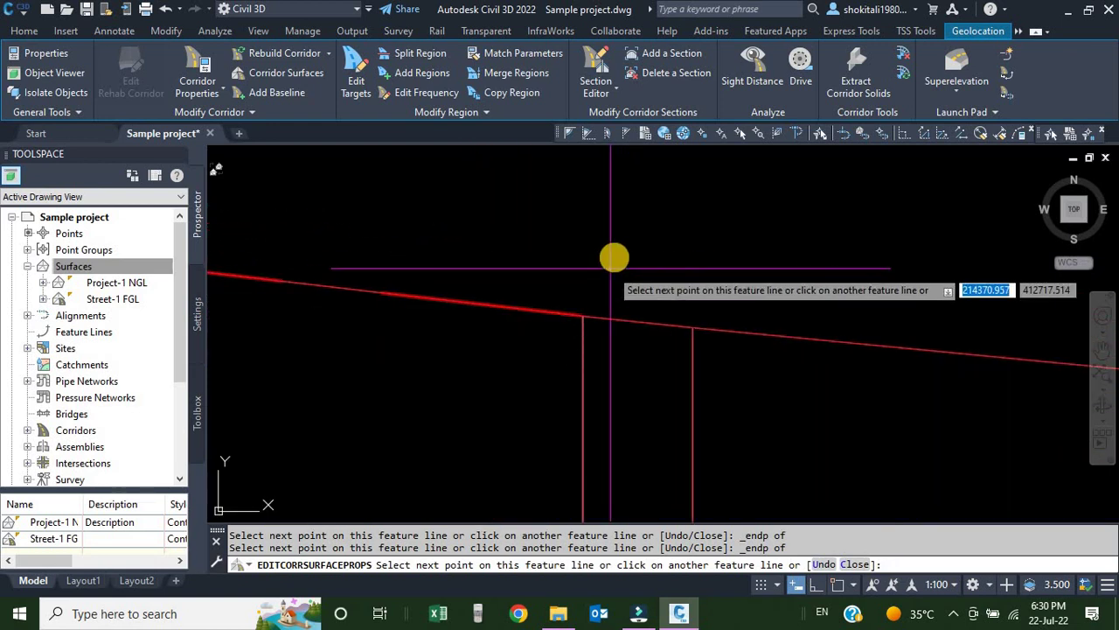
pyautogui.keyDown('shift'); pyautogui.rightClick(618, 268); pyautogui.keyUp('shift')
pyautogui.click(663, 314)
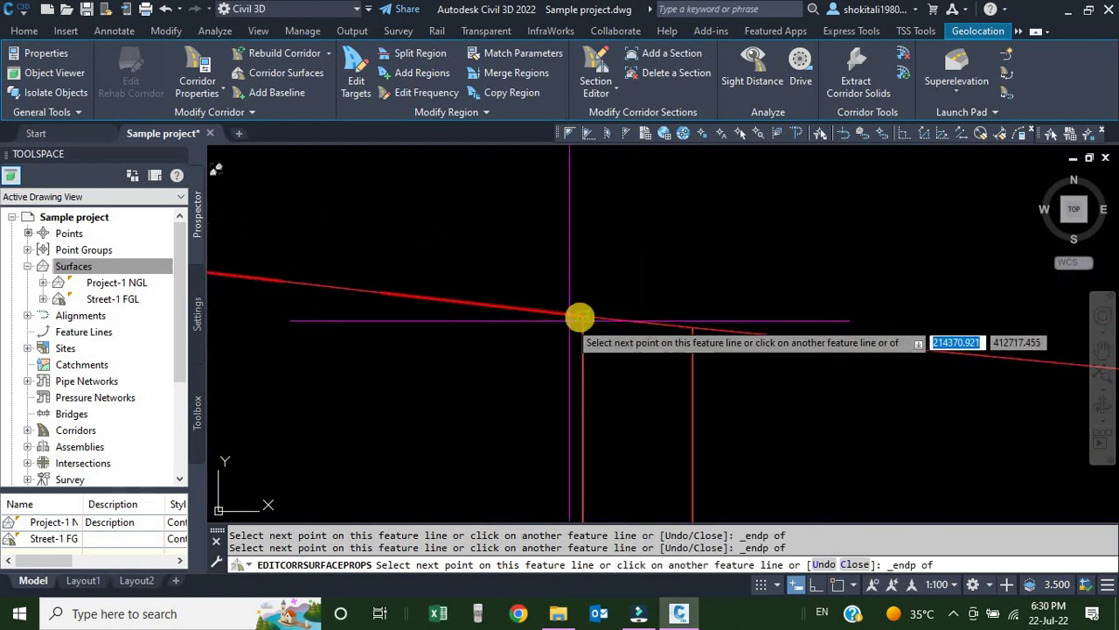
pyautogui.keyDown('shift'); pyautogui.rightClick(627, 268); pyautogui.keyUp('shift')
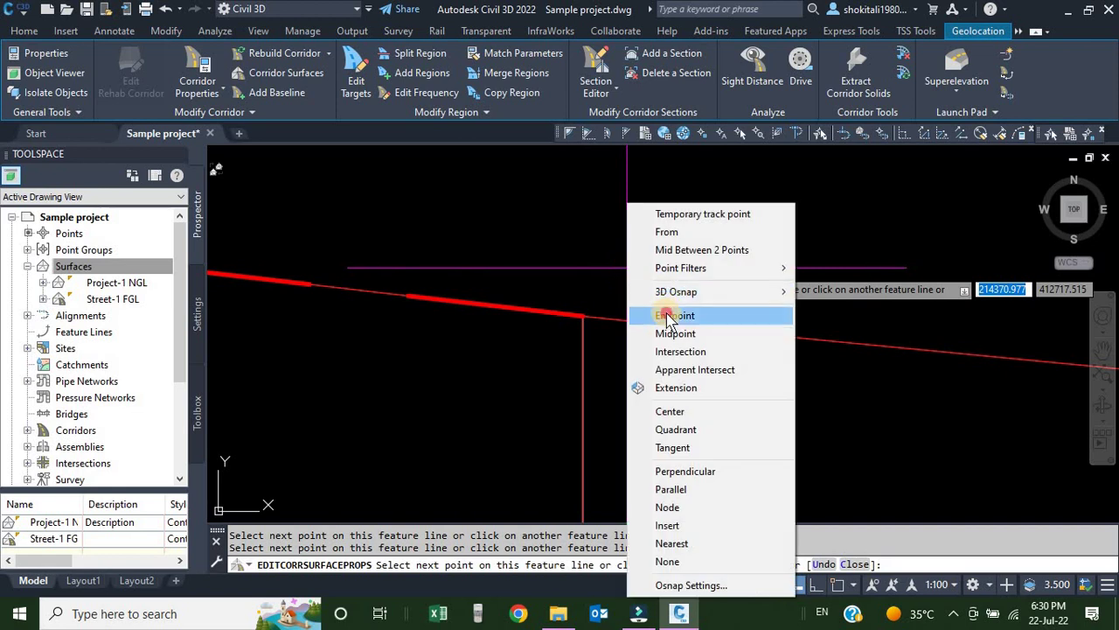
pyautogui.click(663, 316)
pyautogui.click(692, 328)
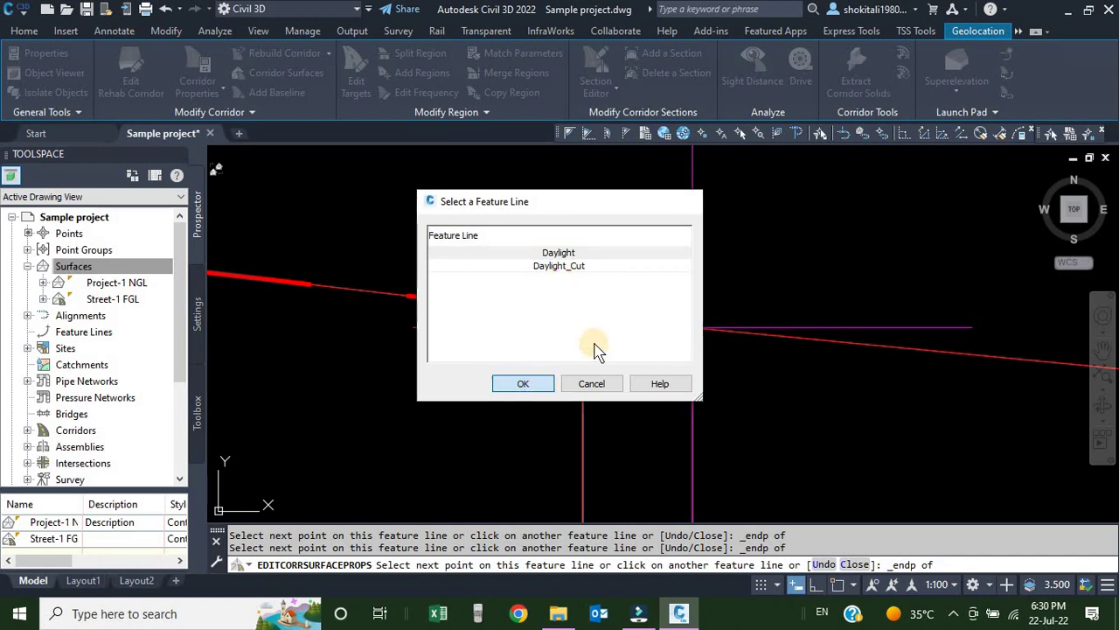
pyautogui.press('Return')
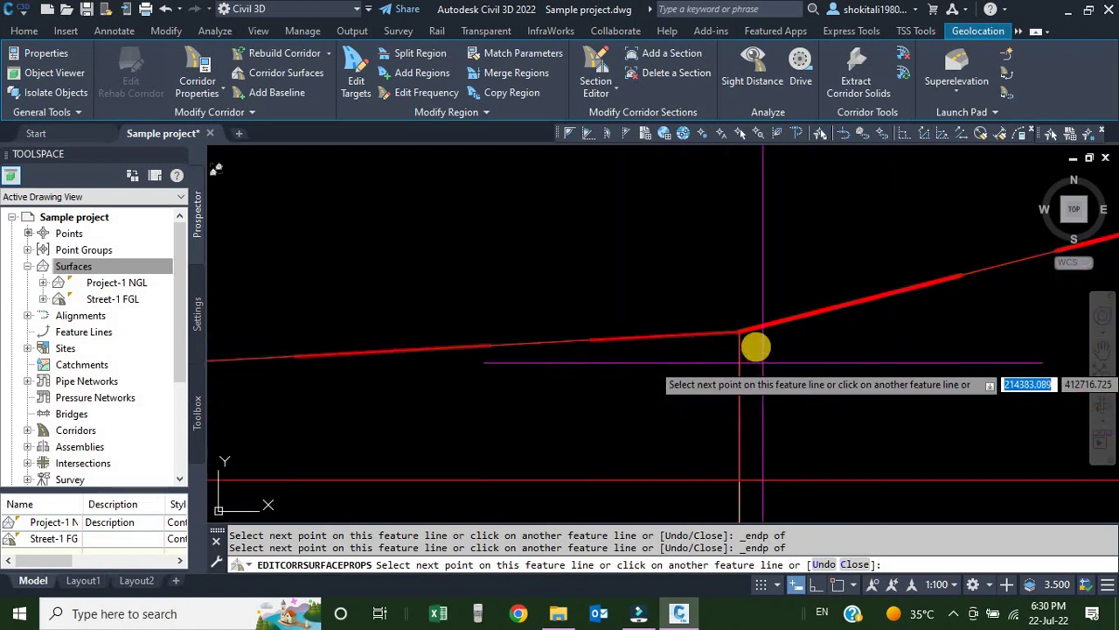
# Snap the next boundary point to the endpoint on the southern street's daylight line where the already traced boundary begins.
pyautogui.rightClick(717, 302)
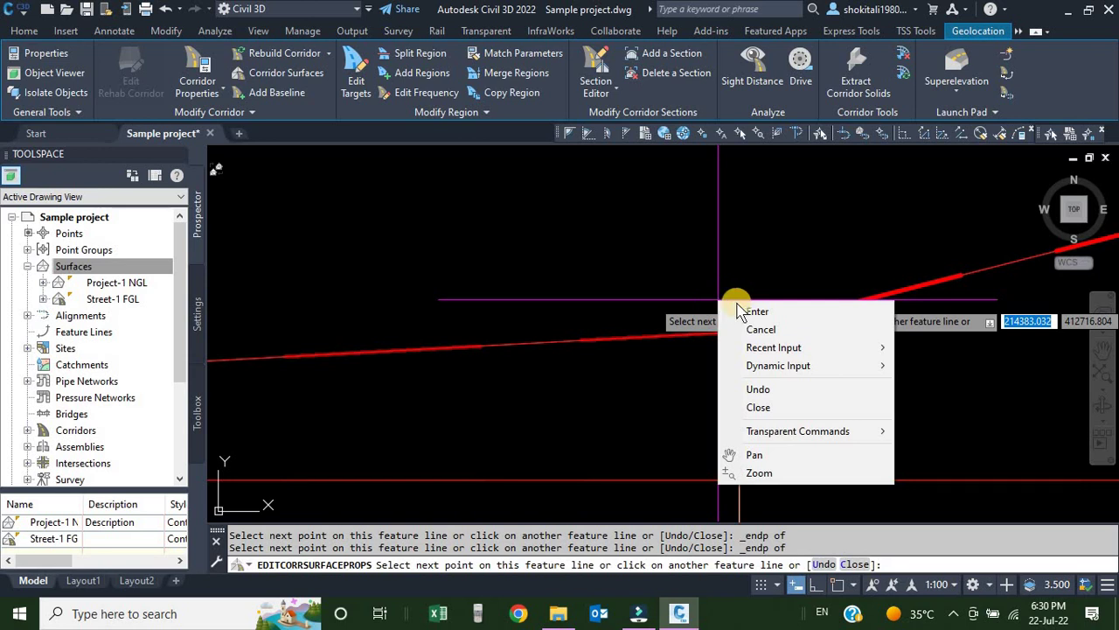
pyautogui.click(703, 290)
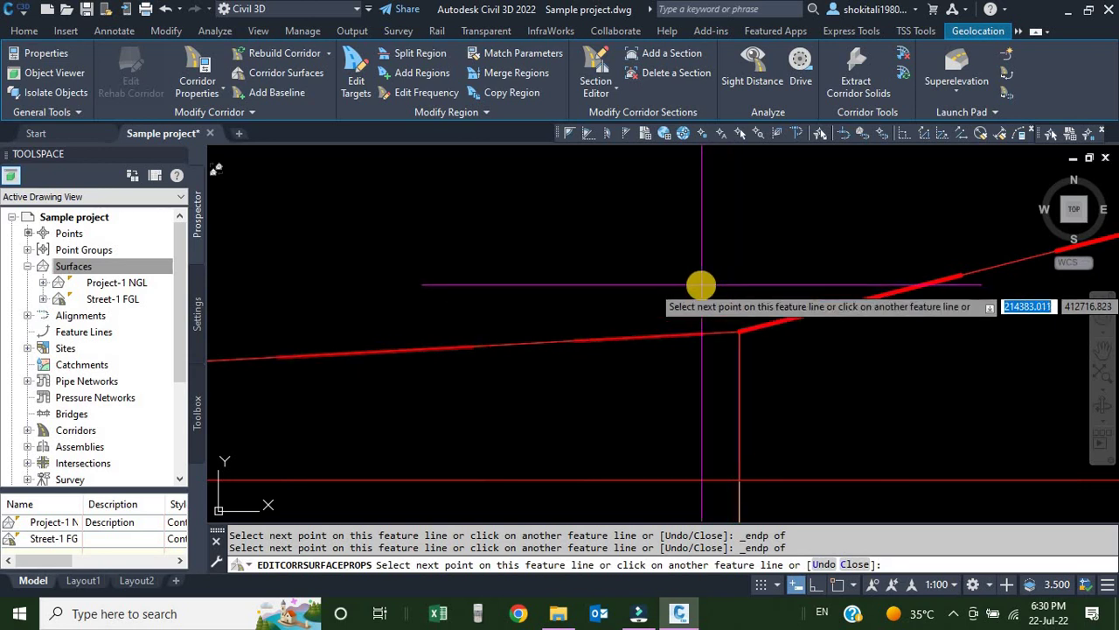
pyautogui.keyDown('shift'); pyautogui.rightClick(704, 290); pyautogui.keyUp('shift')
pyautogui.click(756, 320)
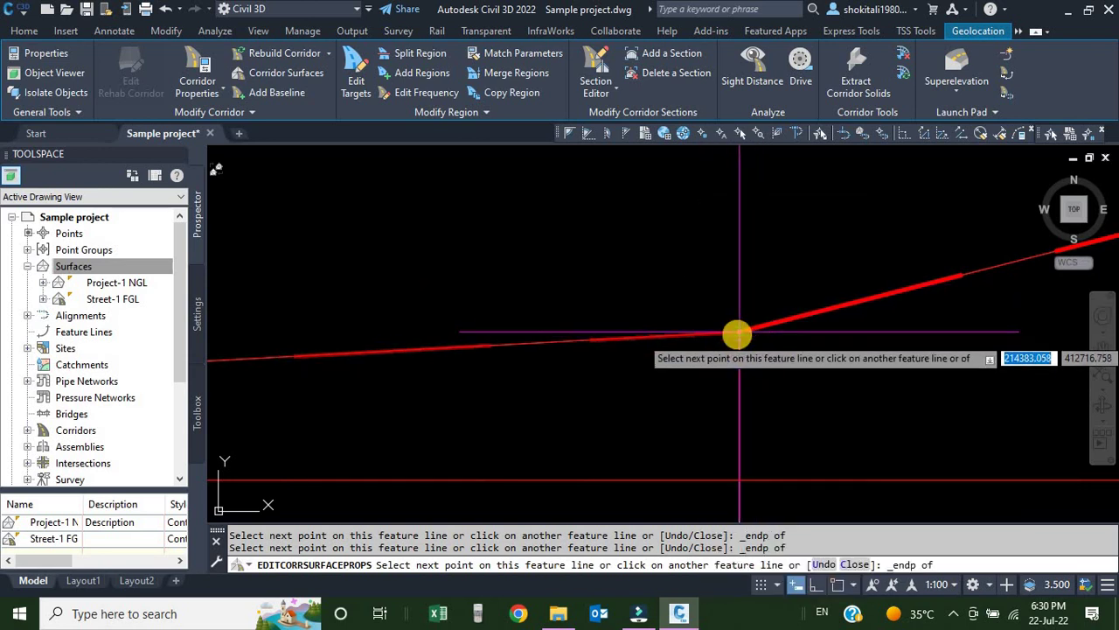
pyautogui.click(739, 333)
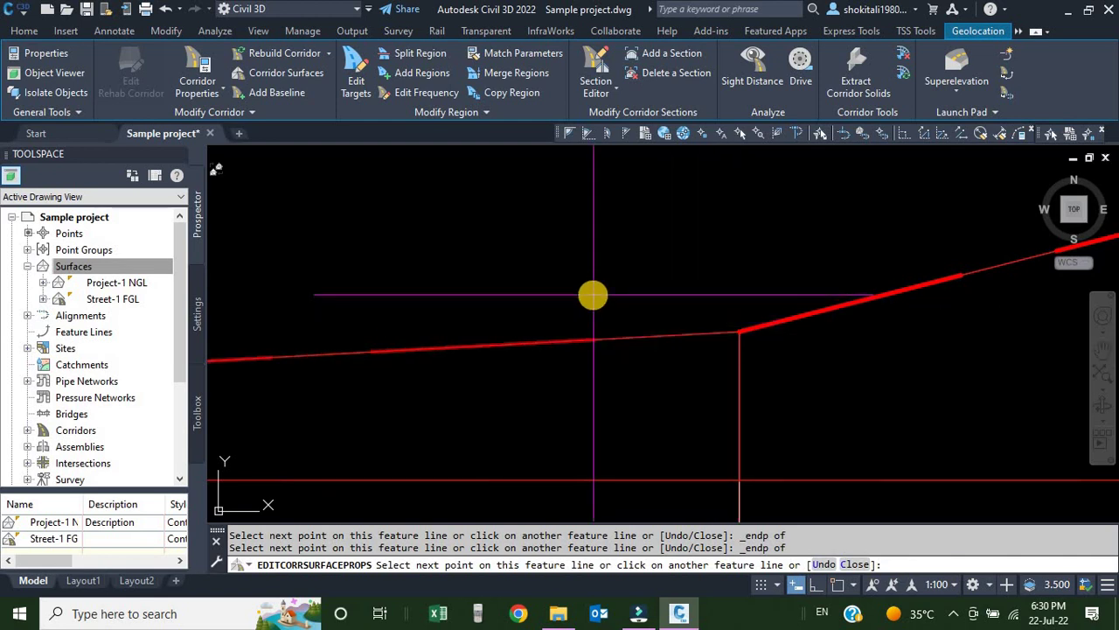
# Finish the traced inner-block boundary, apply the Street-1 corridor surface changes, and dismiss the event list.
pyautogui.press('Return')
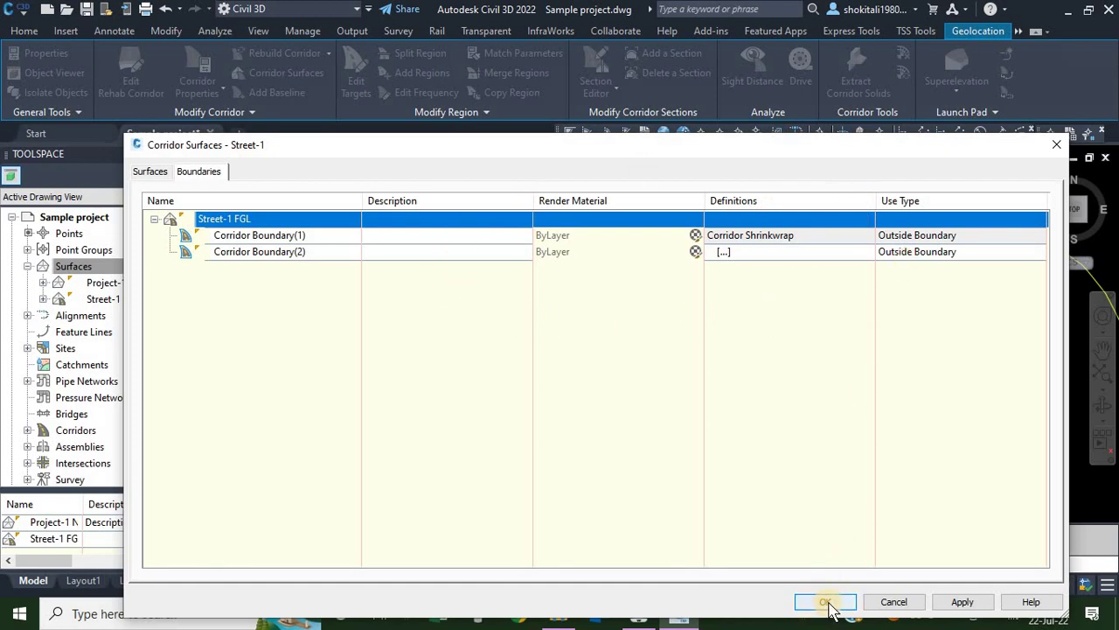
pyautogui.click(827, 602)
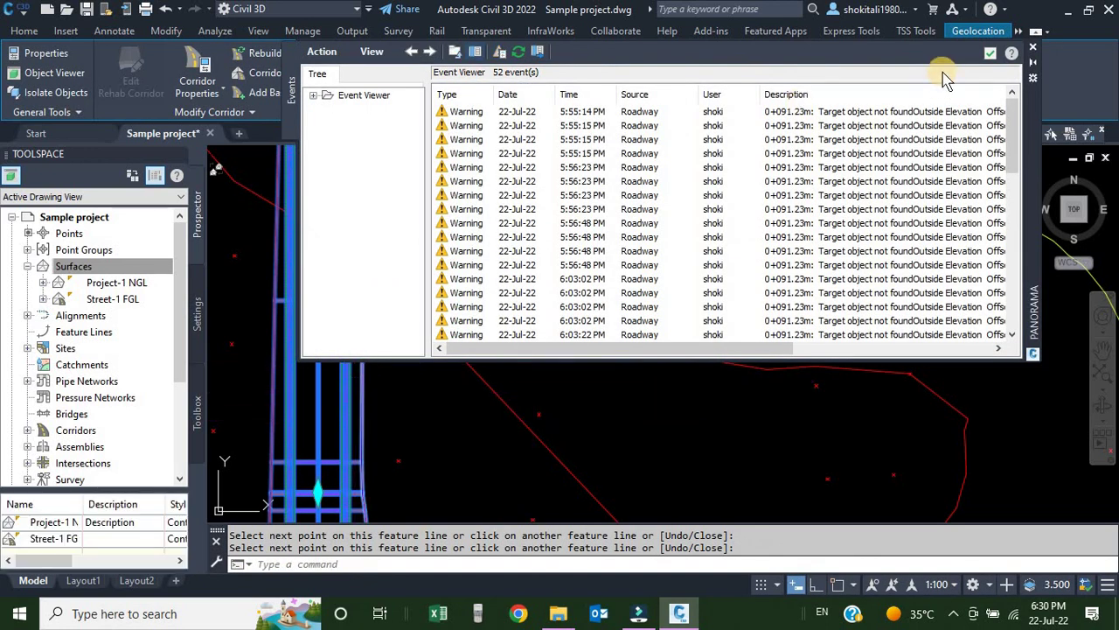
pyautogui.click(990, 55)
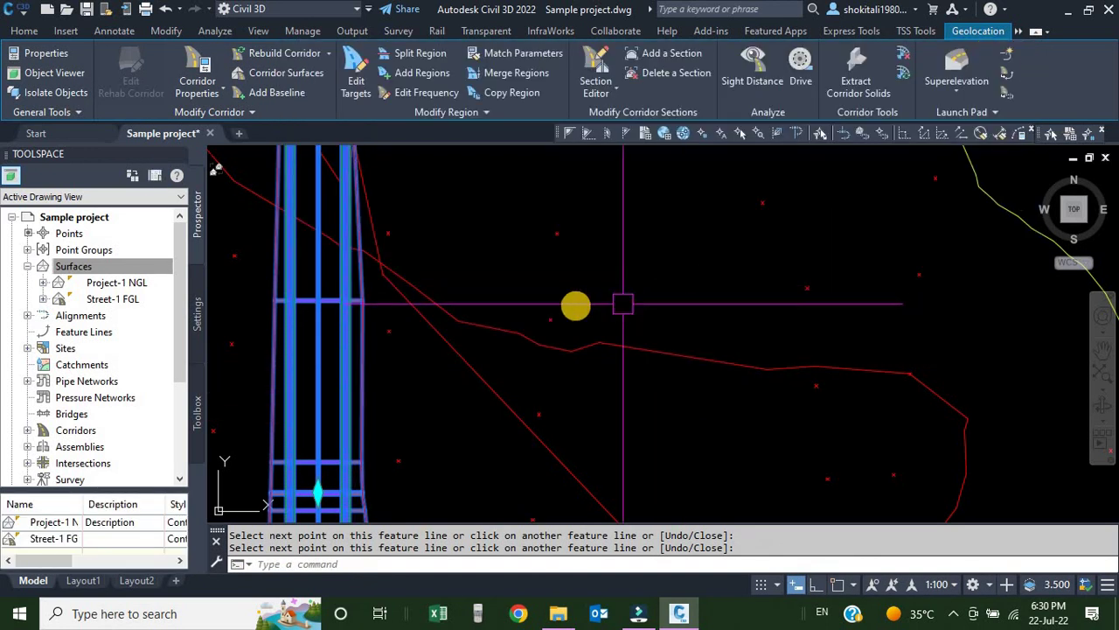
pyautogui.scroll(-5, 542, 315)
pyautogui.press('Escape')
pyautogui.press('Escape')
# Select the Street-1 FGL surface and examine its border and contours around and across the inner block.
pyautogui.scroll(5, 542, 341)
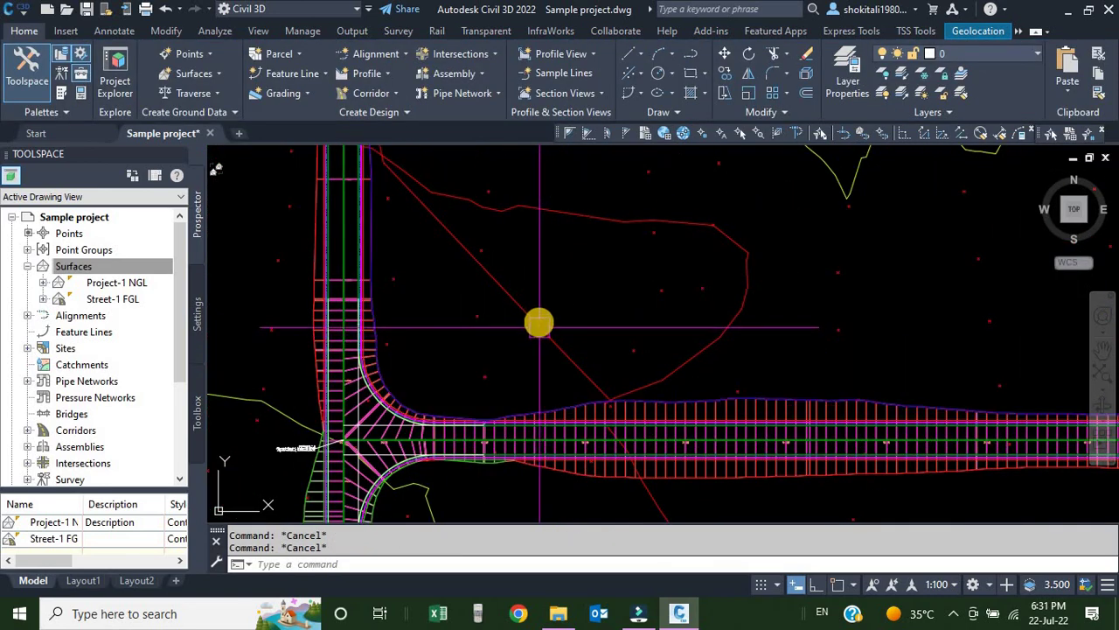
pyautogui.click(539, 321)
pyautogui.scroll(-5, 538, 322)
pyautogui.scroll(2, 567, 300)
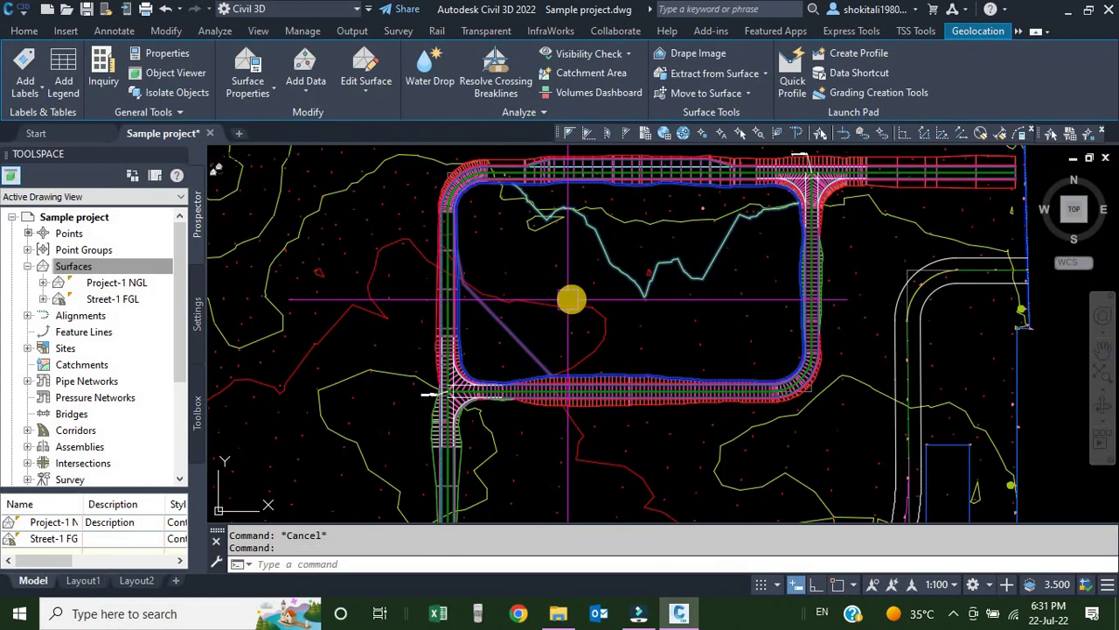
pyautogui.scroll(-2, 571, 299)
pyautogui.scroll(10, 812, 211)
pyautogui.scroll(-8, 935, 236)
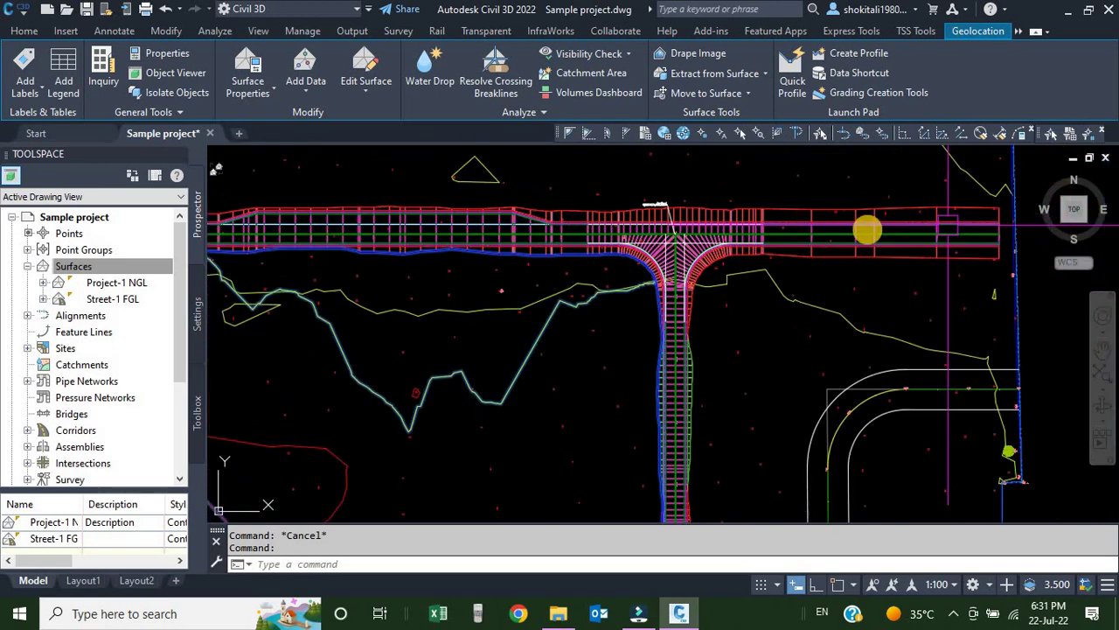
pyautogui.scroll(6, 568, 262)
pyautogui.scroll(-4, 569, 254)
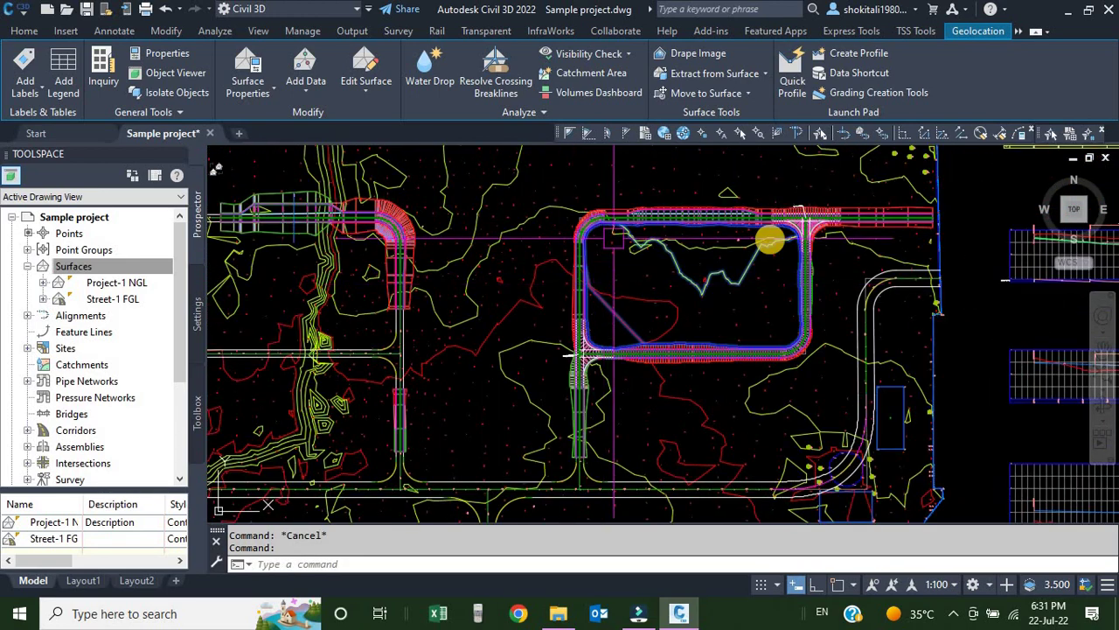
pyautogui.scroll(7, 647, 336)
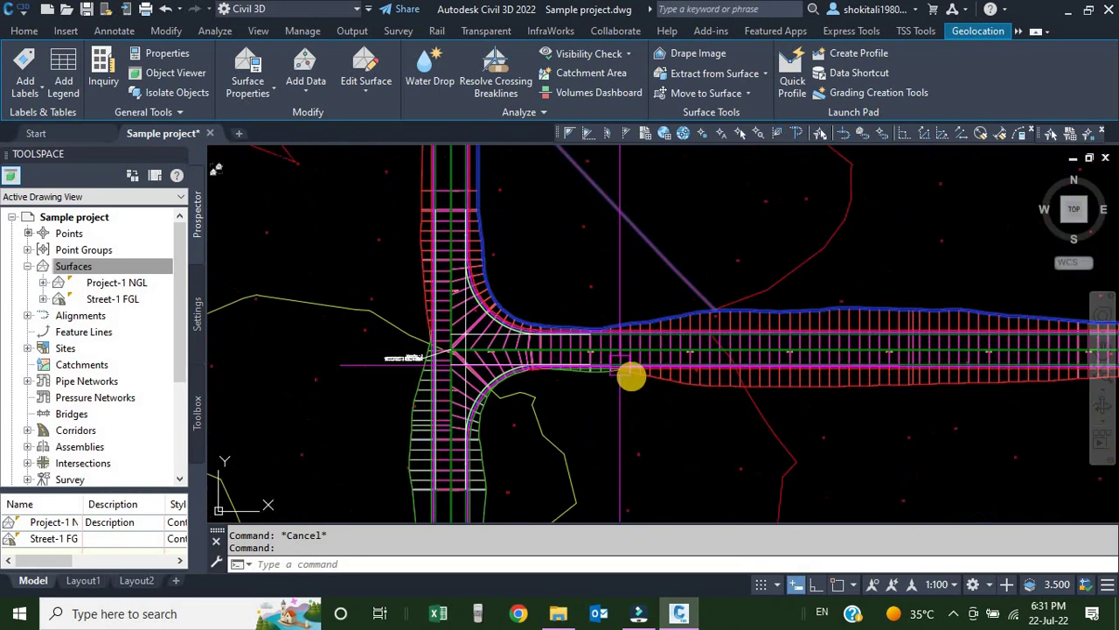
pyautogui.press('Escape')
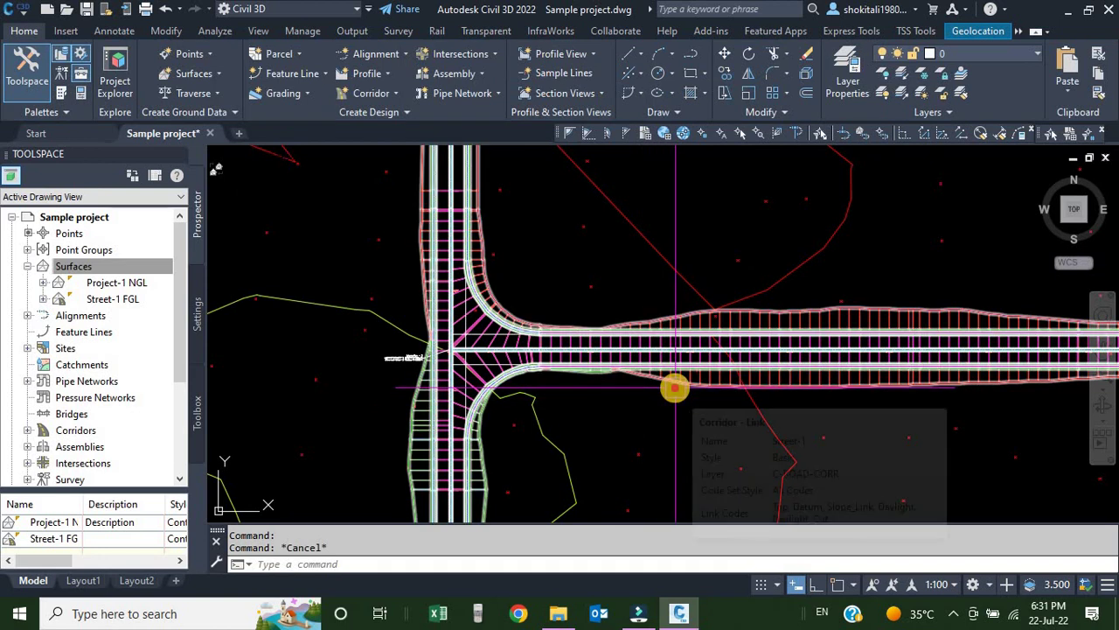
# Set the use type of Corridor Boundary(2) in the Street-1 corridor surfaces to Hide Boundary, apply it, and dismiss the event list.
pyautogui.click(675, 387)
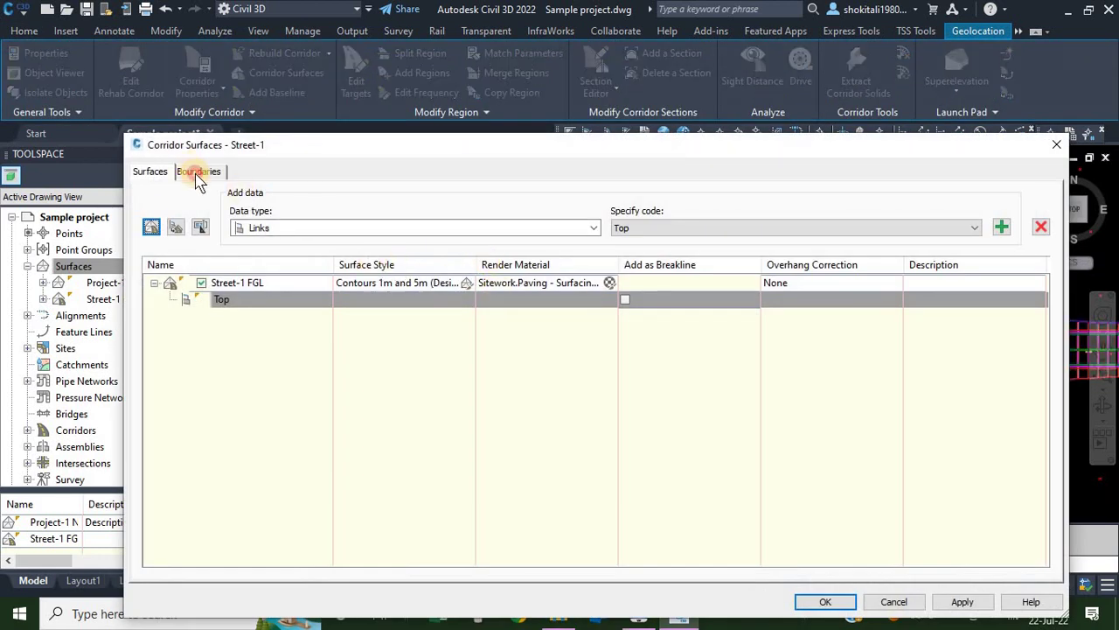
pyautogui.click(199, 173)
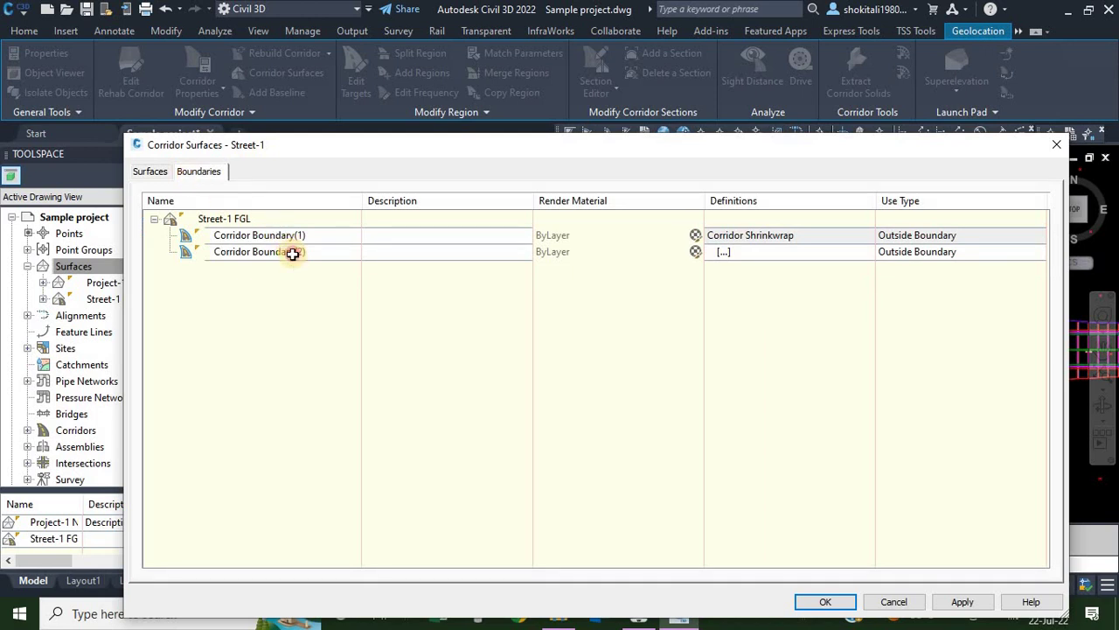
pyautogui.click(292, 253)
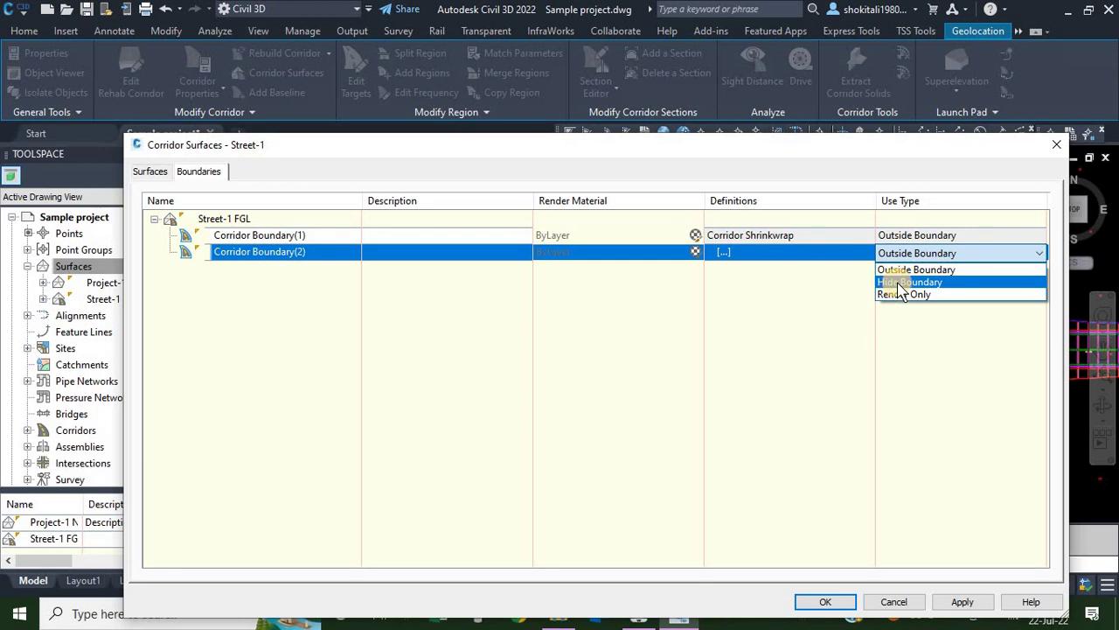
pyautogui.click(900, 283)
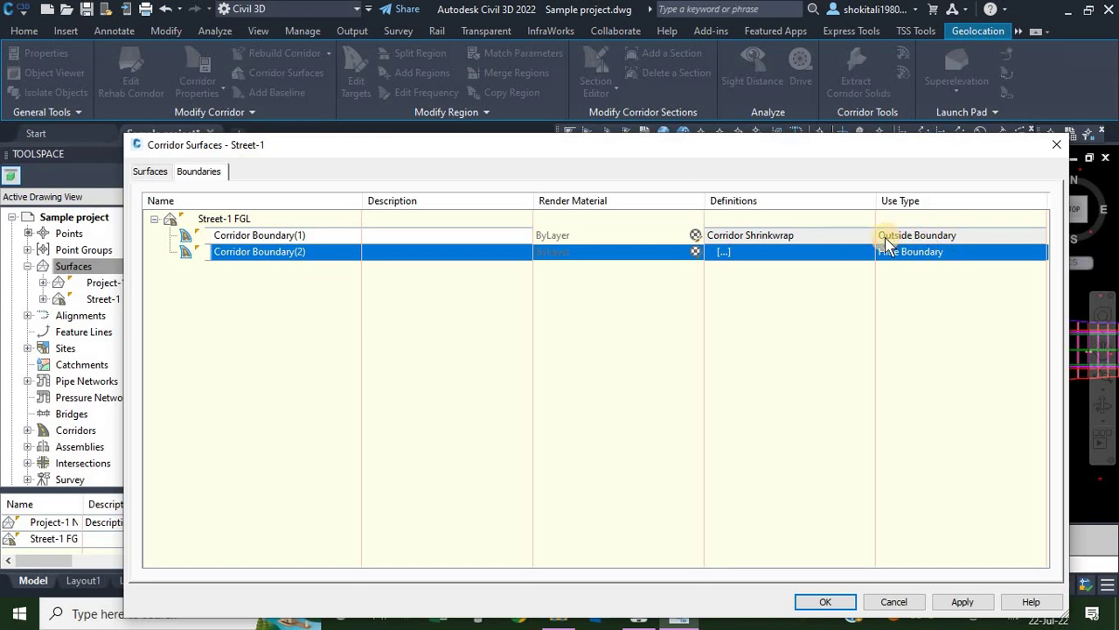
pyautogui.click(827, 604)
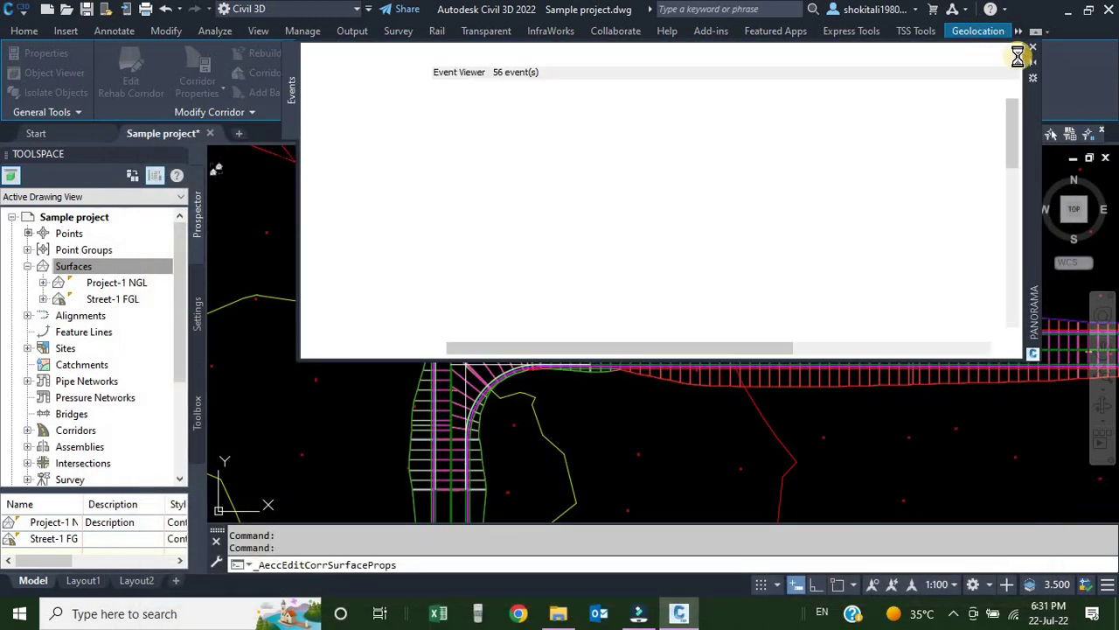
pyautogui.click(993, 53)
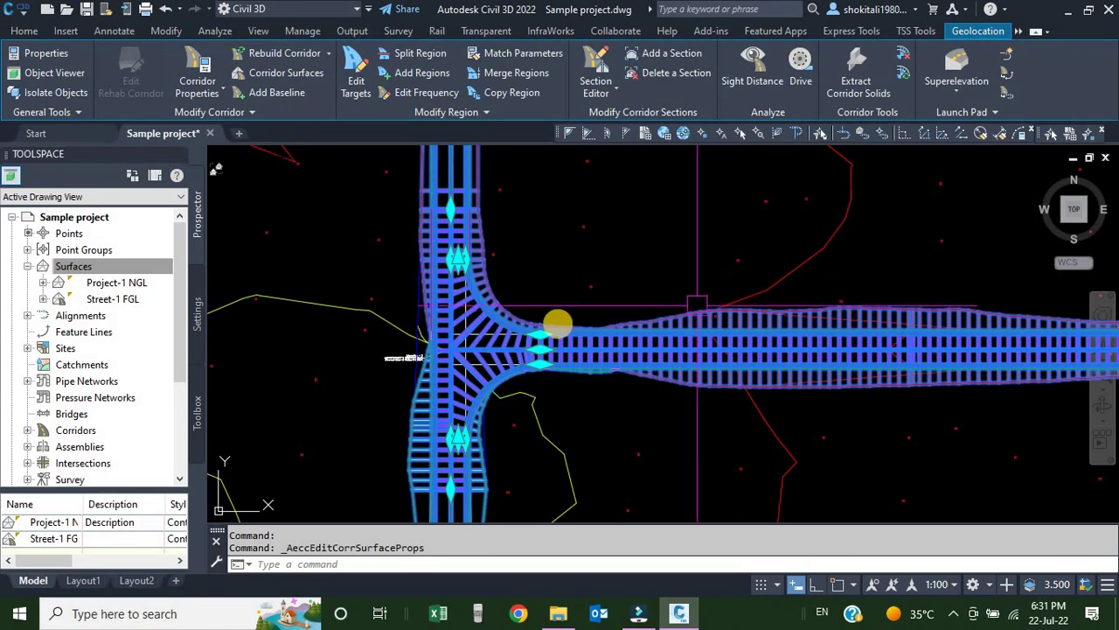
# Deselect the corridor and open the Street-1 FGL surface in the Object Viewer.
pyautogui.scroll(-6, 557, 323)
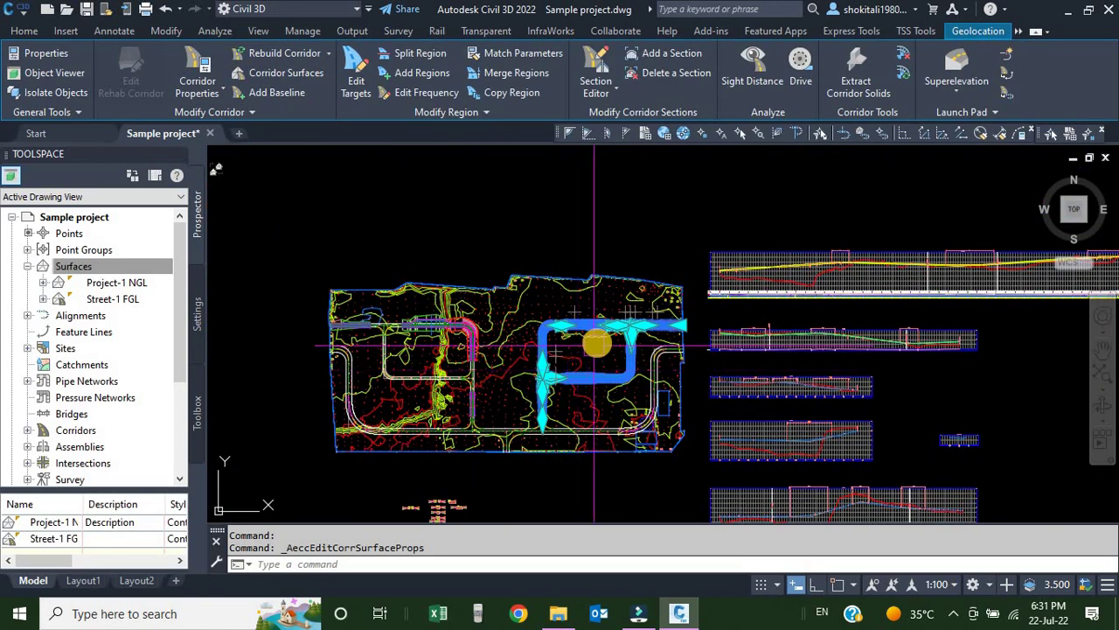
pyautogui.scroll(4, 596, 343)
pyautogui.press('Escape')
pyautogui.press('Escape')
pyautogui.scroll(5, 655, 347)
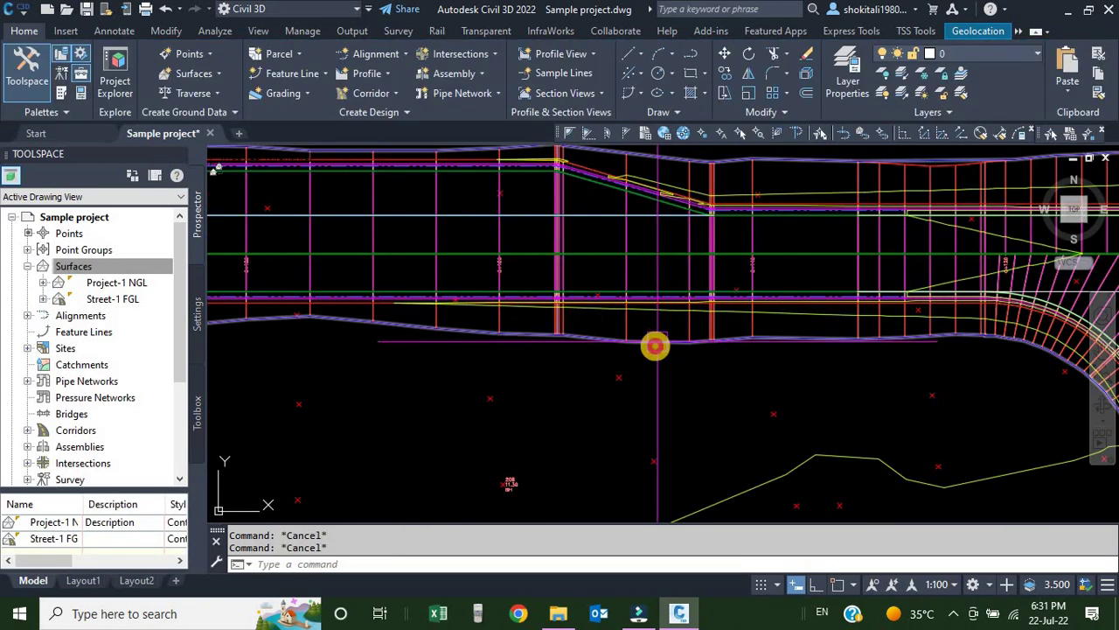
pyautogui.click(655, 346)
pyautogui.scroll(-6, 577, 293)
pyautogui.rightClick(574, 244)
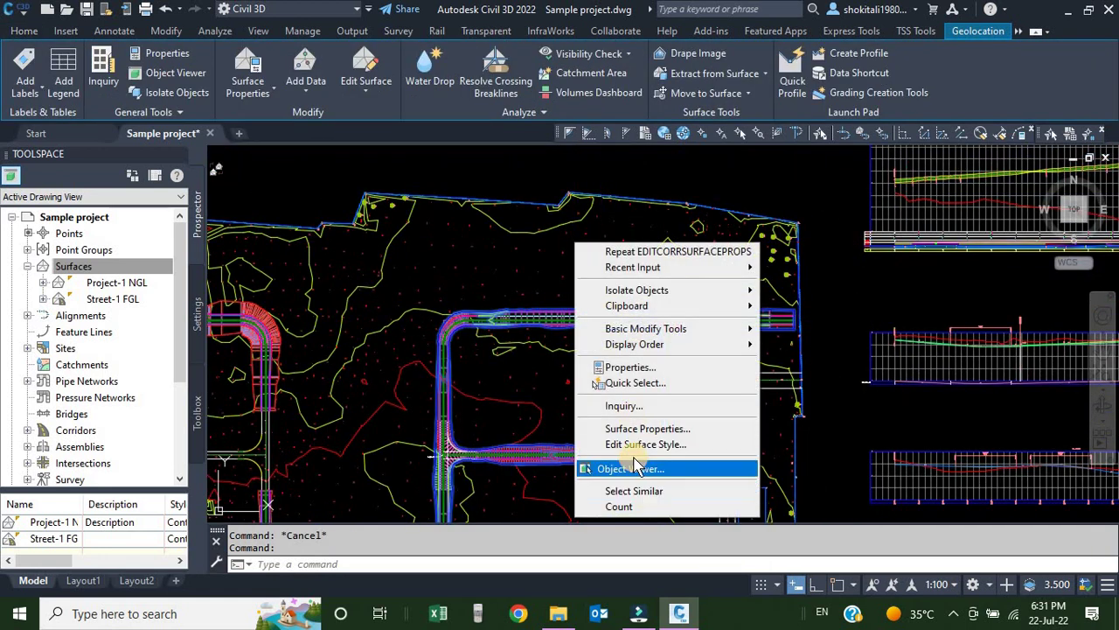
pyautogui.click(634, 468)
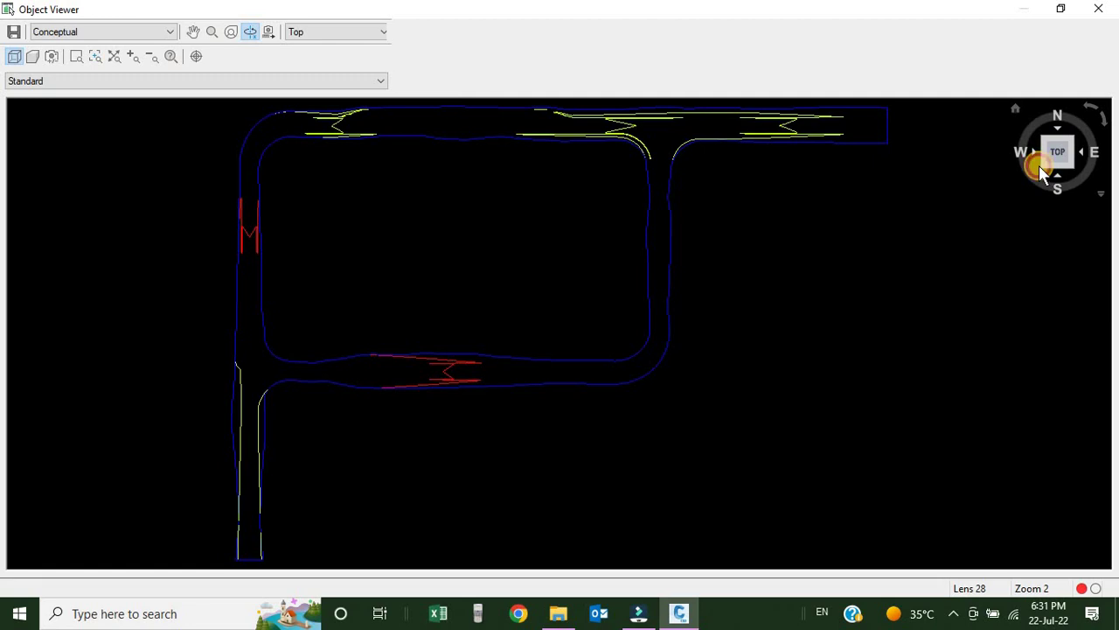
# Examine the surface in 3D from a southwest corner view around the inner block, and close the viewer.
pyautogui.click(1047, 170)
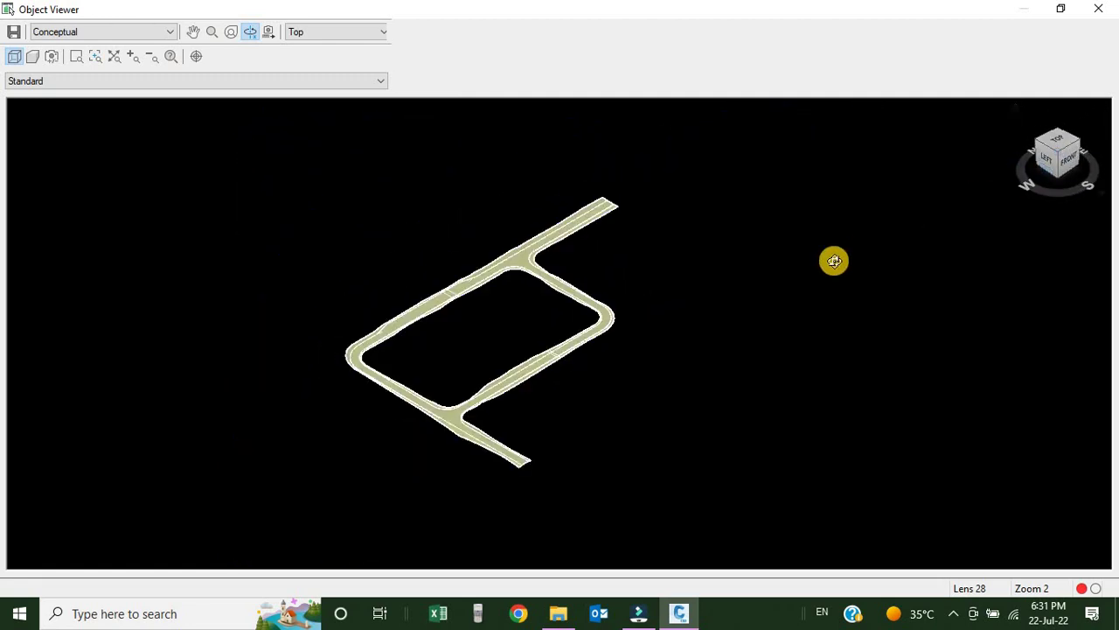
pyautogui.scroll(5, 435, 431)
pyautogui.moveTo(668, 346); pyautogui.dragTo(822, 287)
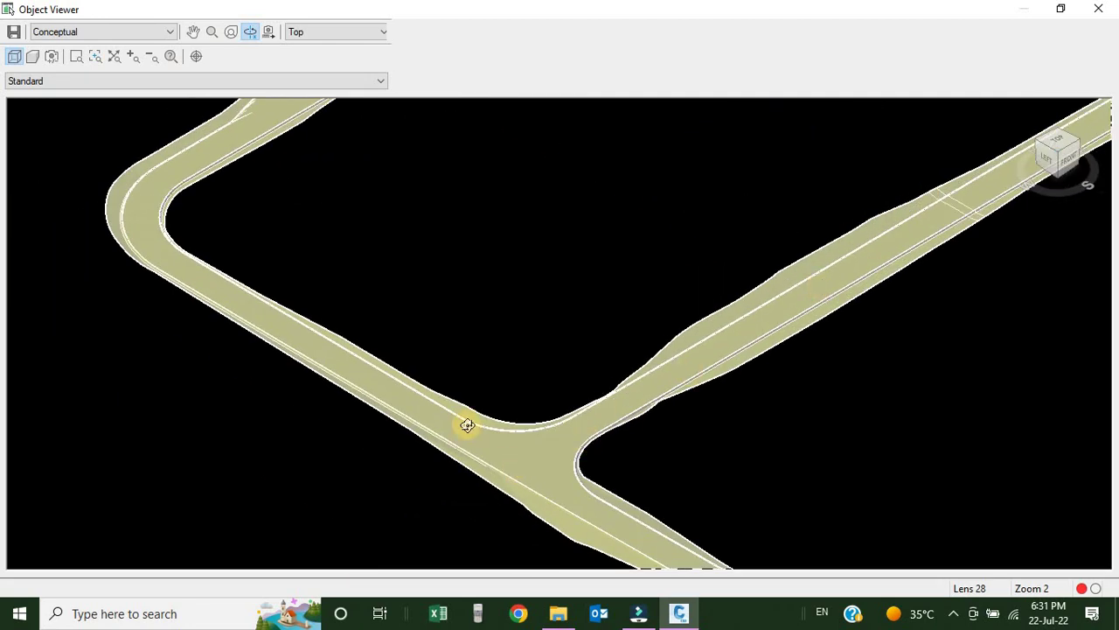
pyautogui.scroll(-5, 426, 393)
pyautogui.moveTo(604, 233); pyautogui.dragTo(588, 273, button='middle')
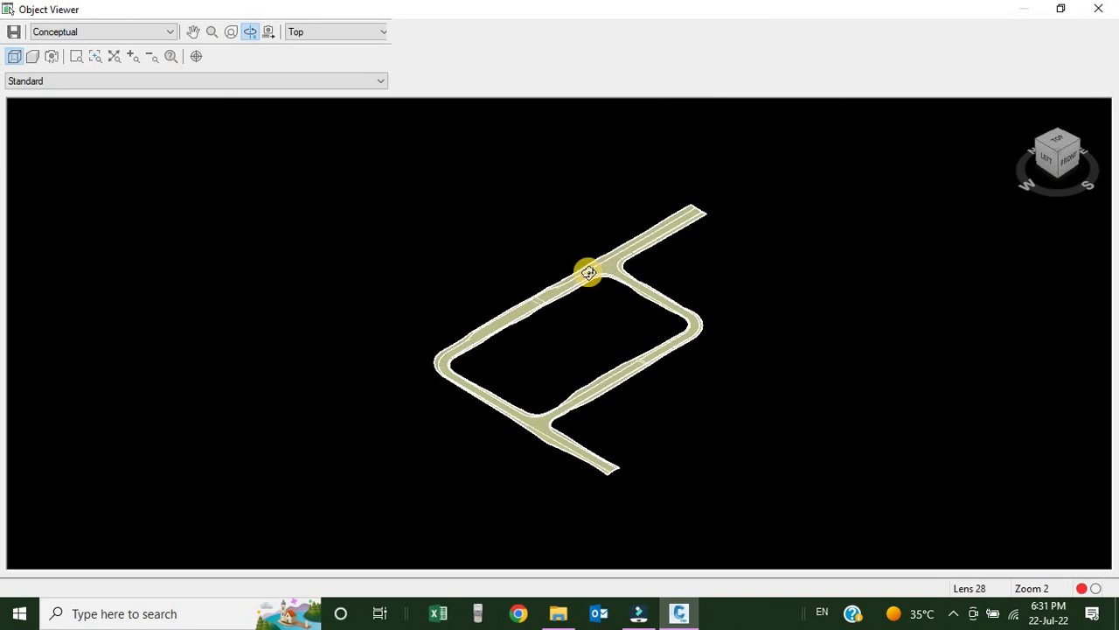
pyautogui.press('Escape')
# Place a multiline text frame beneath the lowest assembly in the column below the Street-2 assembly.
pyautogui.scroll(-5, 587, 320)
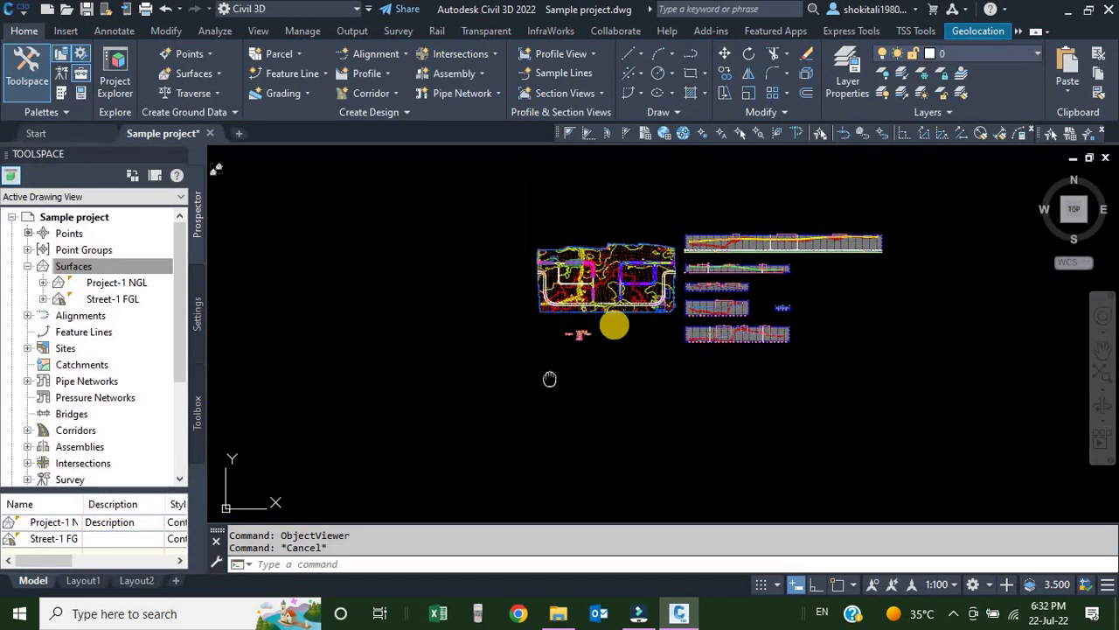
pyautogui.moveTo(550, 379); pyautogui.dragTo(633, 300, button='middle')
pyautogui.scroll(12, 662, 261)
pyautogui.moveTo(742, 188); pyautogui.dragTo(691, 292, button='middle')
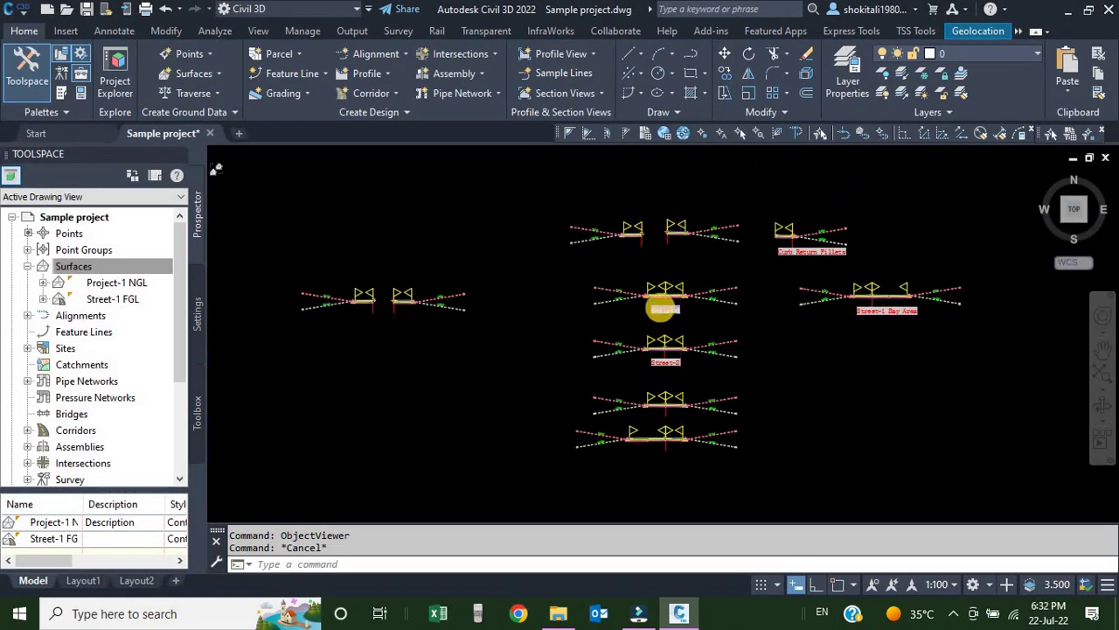
pyautogui.scroll(10, 662, 308)
pyautogui.scroll(-8, 670, 288)
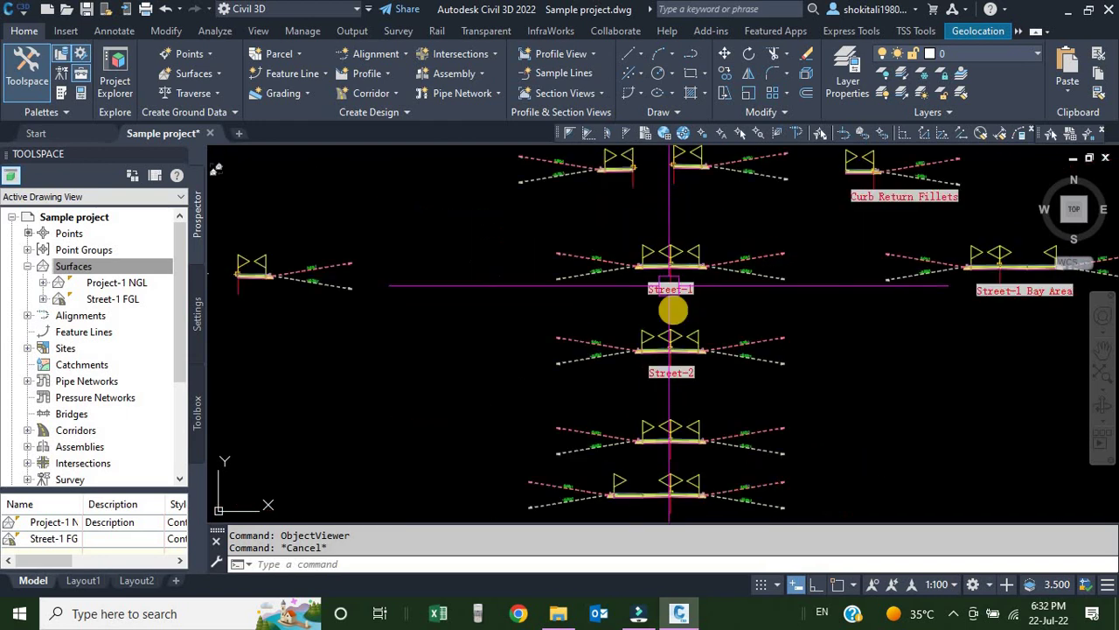
pyautogui.scroll(6, 662, 341)
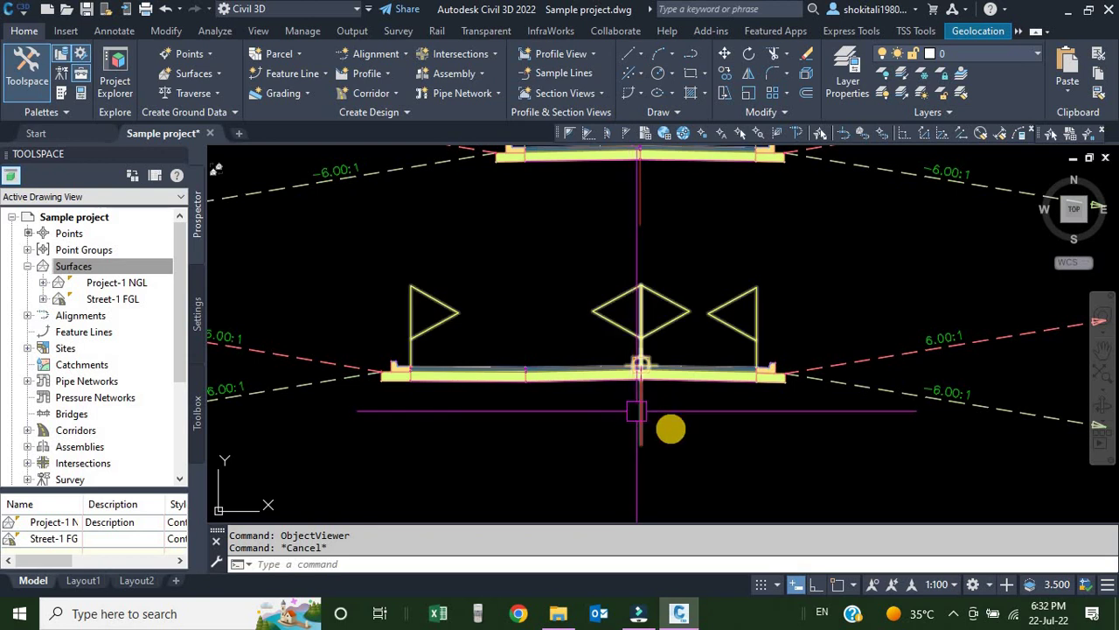
pyautogui.moveTo(671, 428); pyautogui.dragTo(641, 405, button='middle')
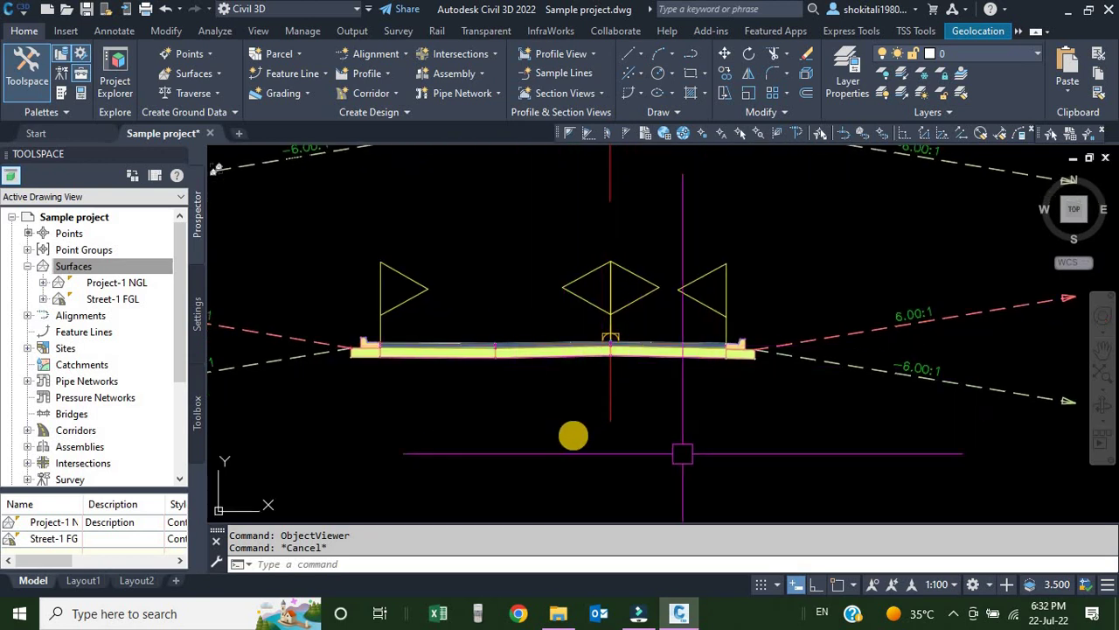
pyautogui.moveTo(572, 424)
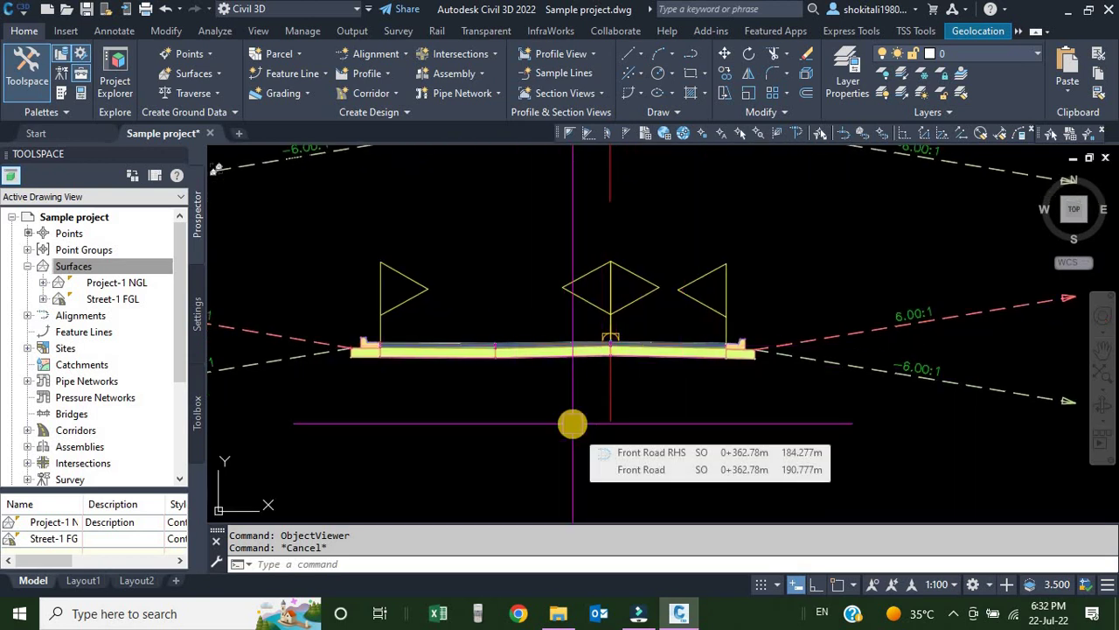
pyautogui.write('T')
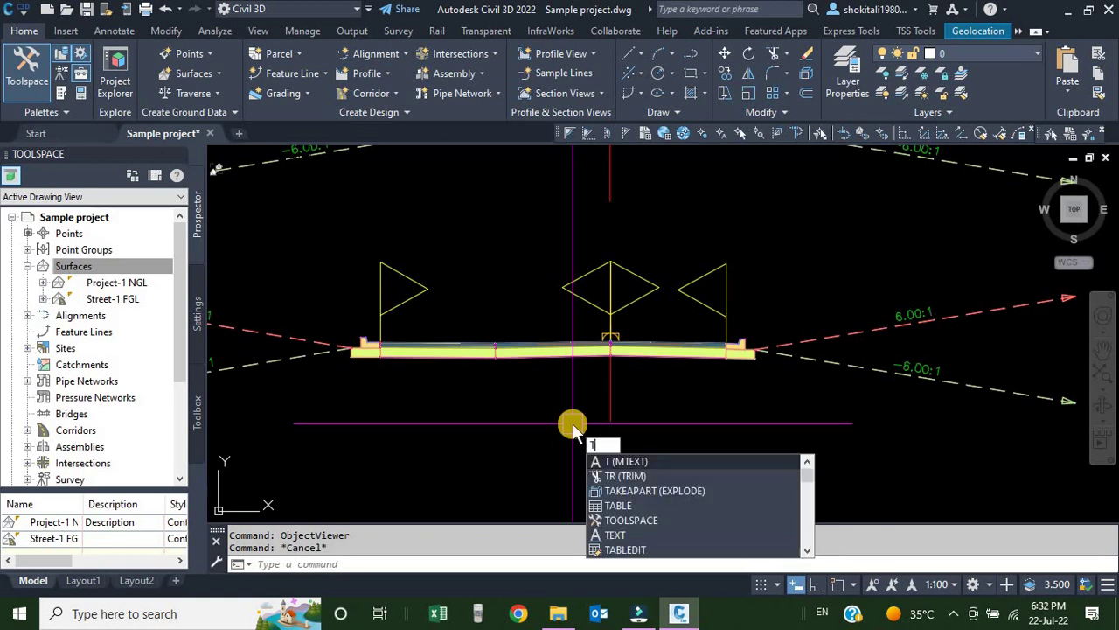
pyautogui.press('Return')
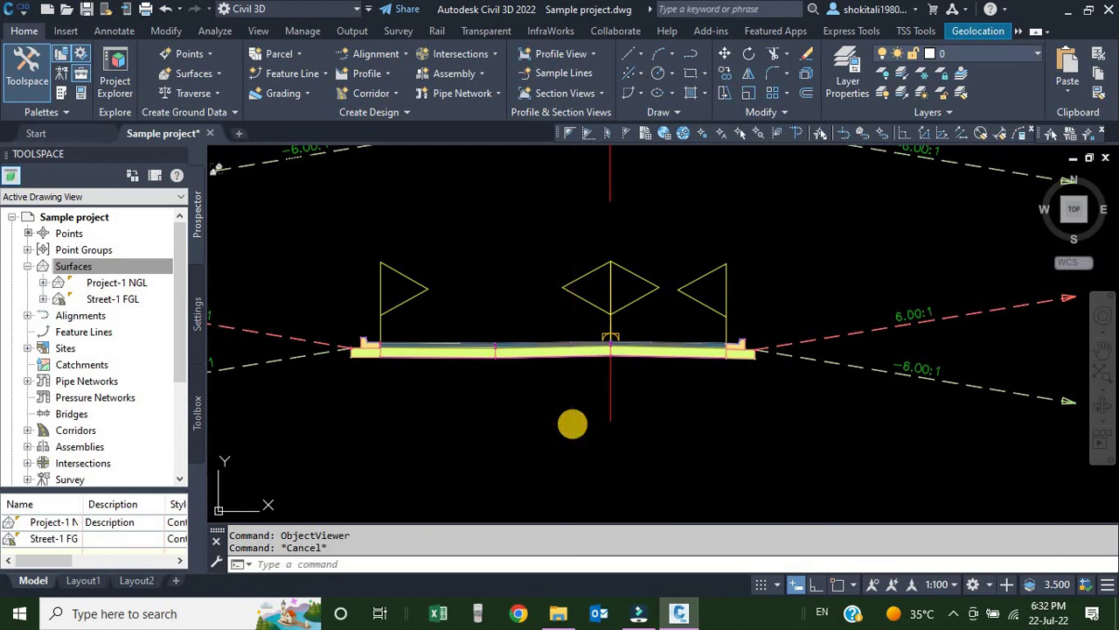
pyautogui.scroll(4, 565, 418)
pyautogui.click(565, 409)
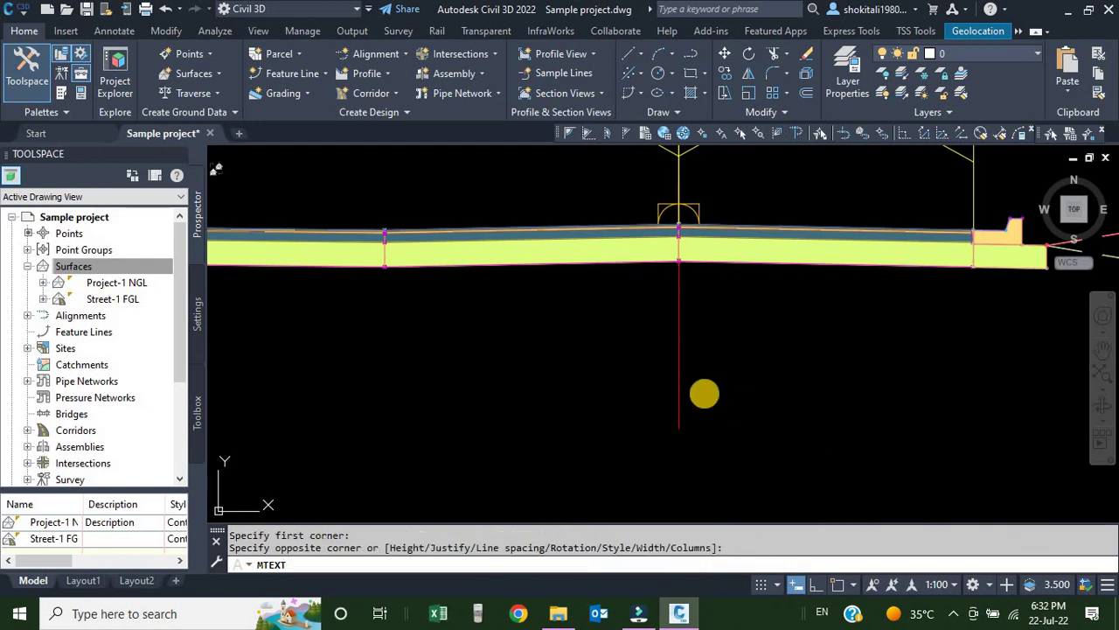
pyautogui.click(686, 379)
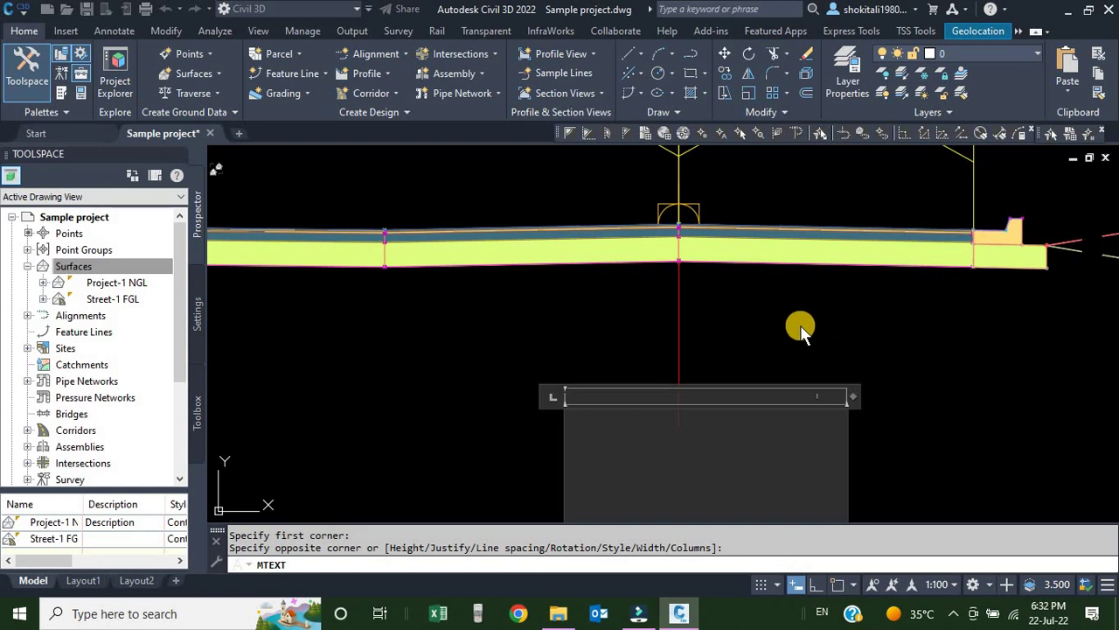
# Insert an Objects-category Object field into the text frame, linked to the lowest assembly and showing its Name property in title case.
pyautogui.scroll(-3, 673, 462)
pyautogui.rightClick(670, 416)
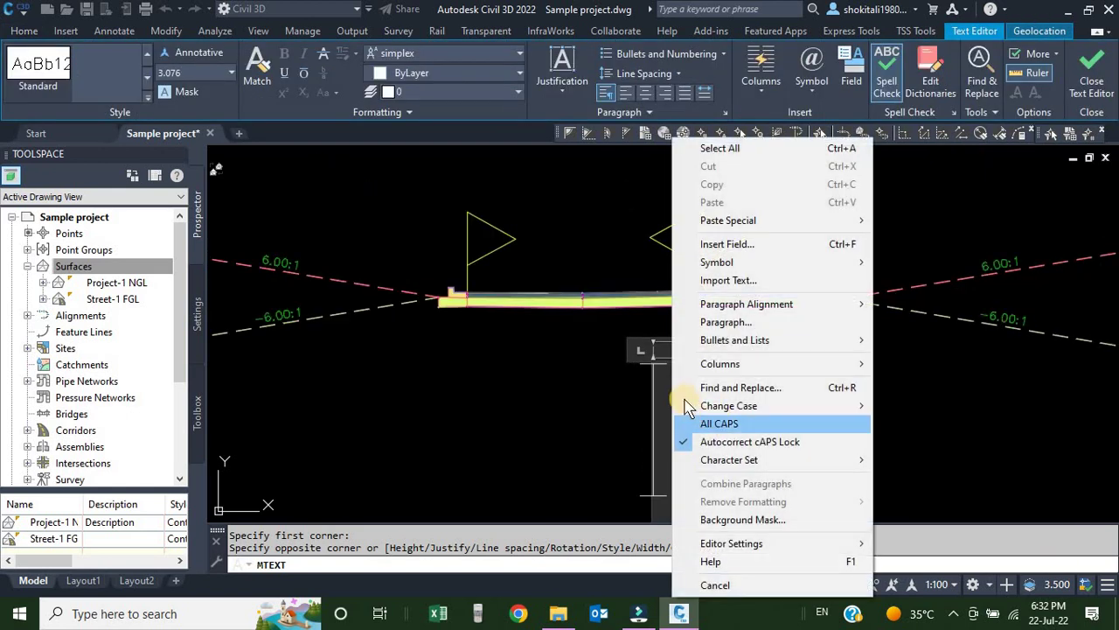
pyautogui.click(737, 245)
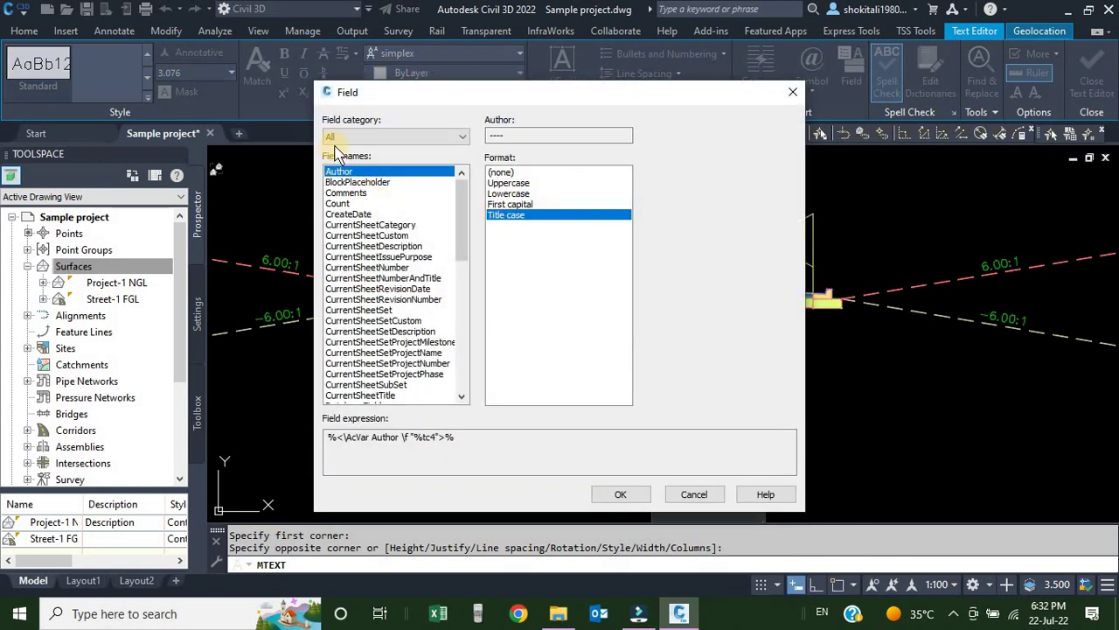
pyautogui.click(395, 138)
pyautogui.click(346, 216)
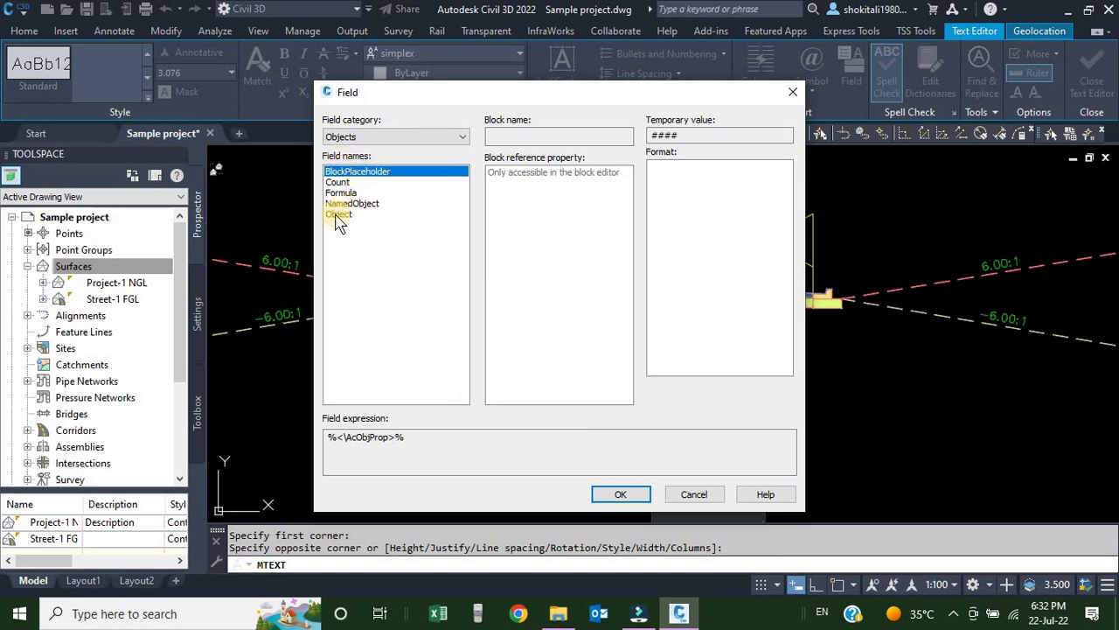
pyautogui.click(340, 215)
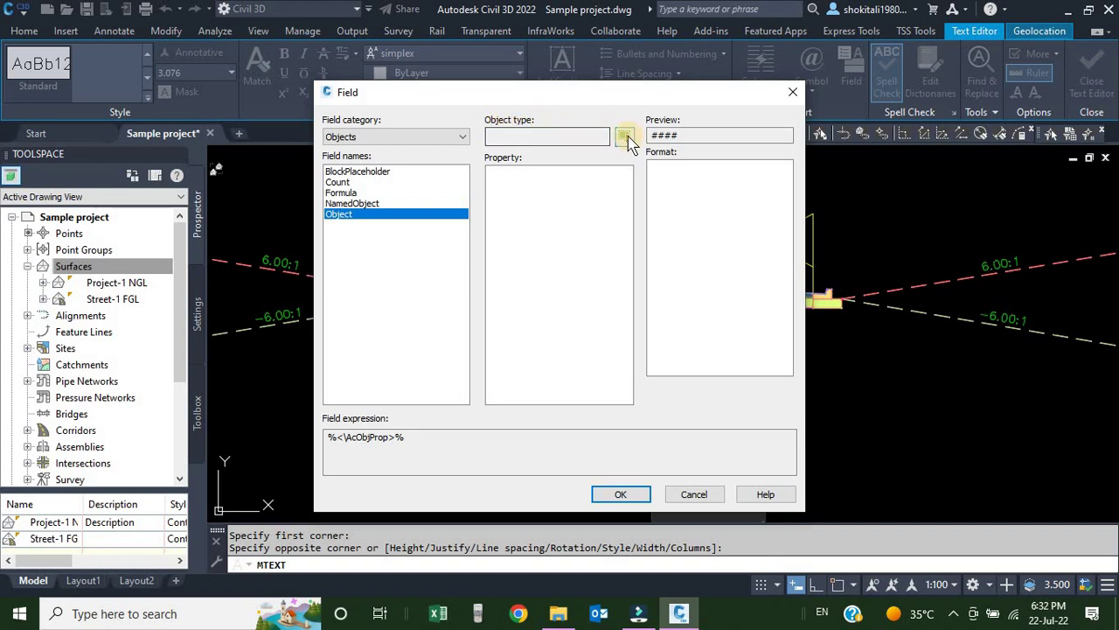
pyautogui.click(625, 137)
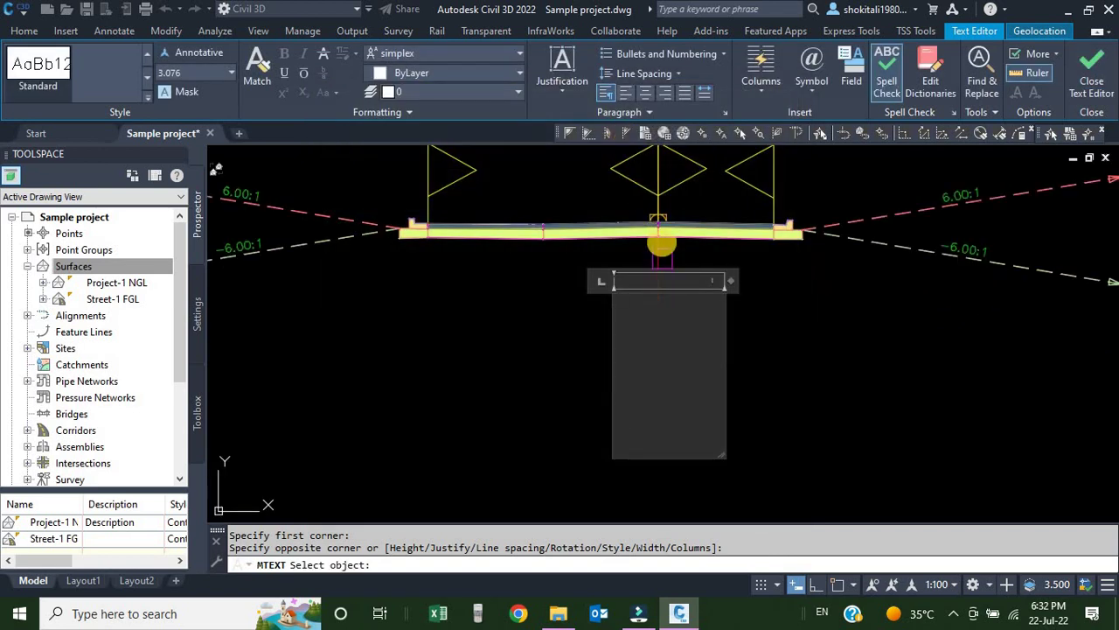
pyautogui.scroll(5, 662, 259)
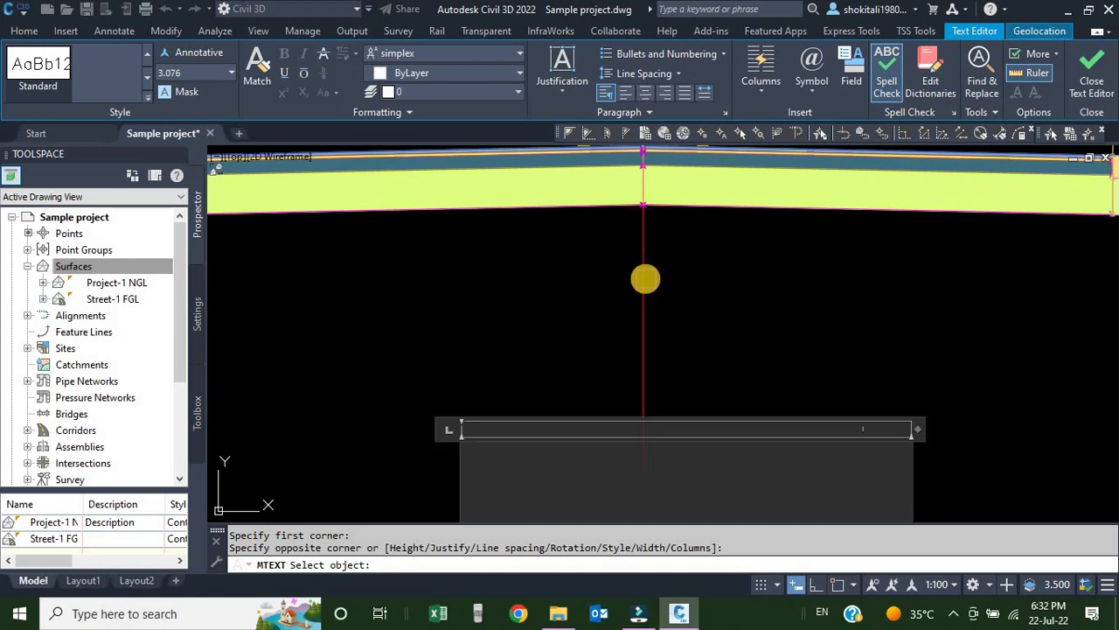
pyautogui.click(645, 278)
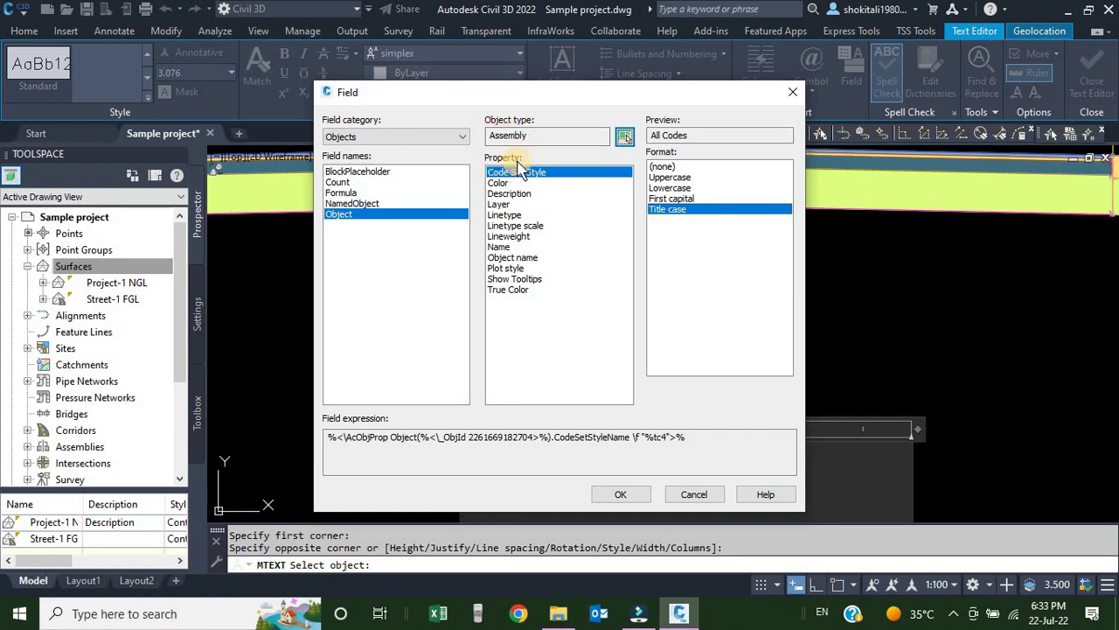
pyautogui.click(498, 248)
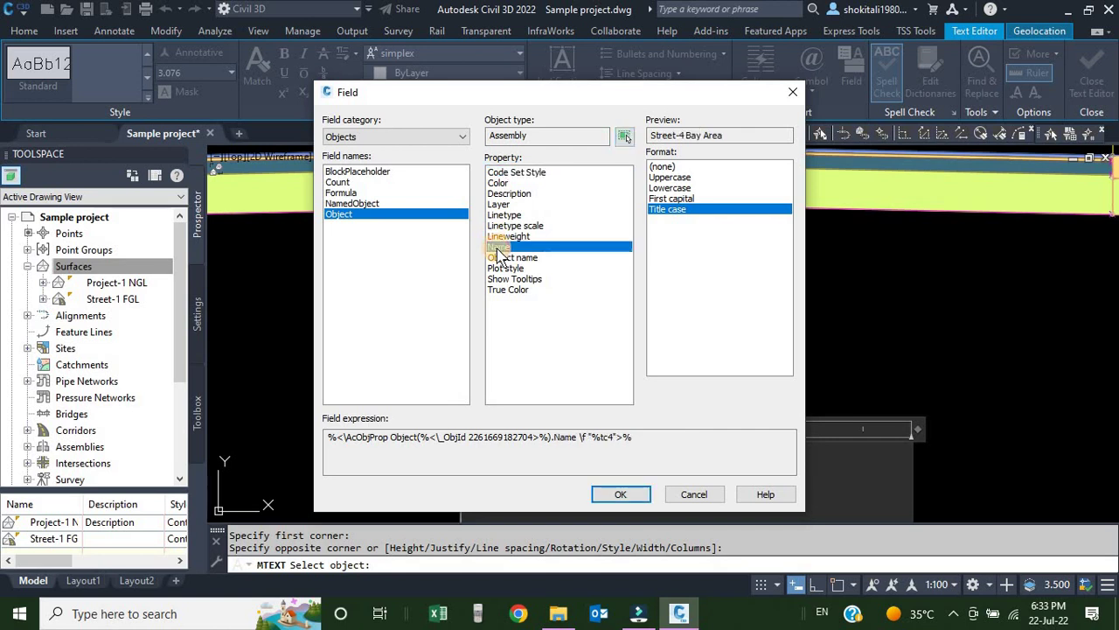
pyautogui.click(620, 494)
# Widen the text frame beneath the lowest assembly and set the font of the whole label to SimSun.
pyautogui.scroll(-6, 611, 339)
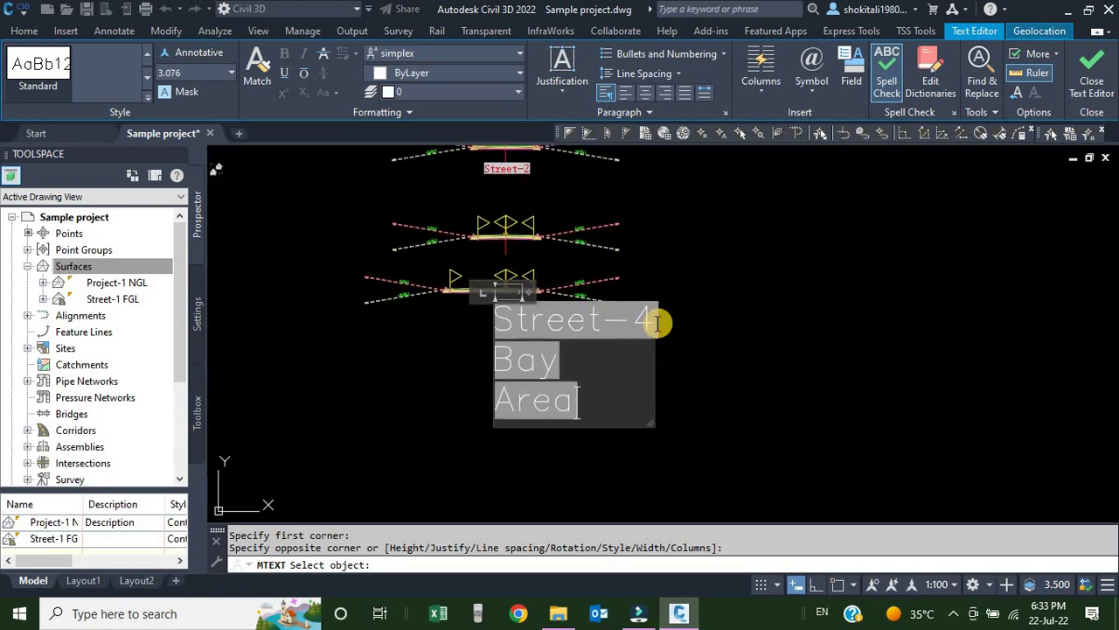
pyautogui.scroll(5, 529, 293)
pyautogui.moveTo(507, 307); pyautogui.dragTo(1021, 306)
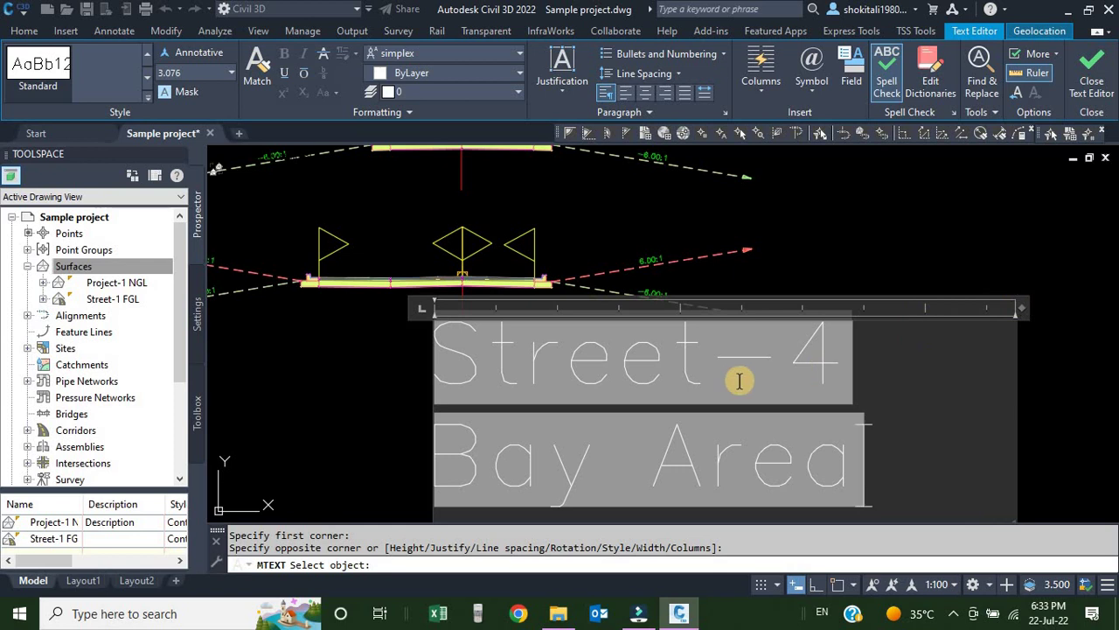
pyautogui.click(519, 52)
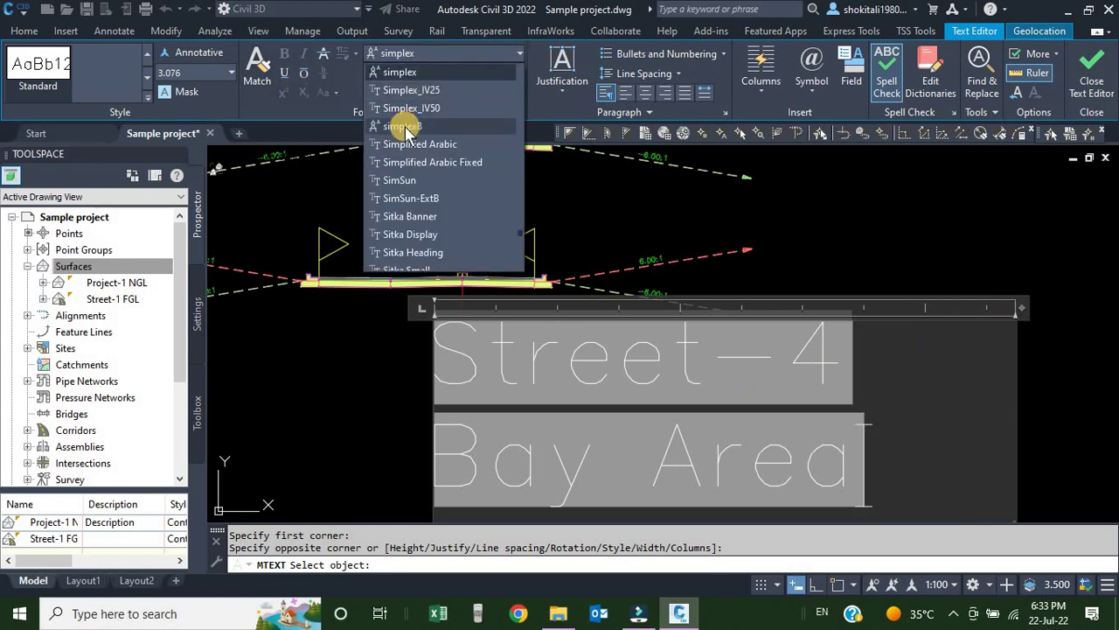
pyautogui.click(405, 127)
pyautogui.tripleClick(643, 361)
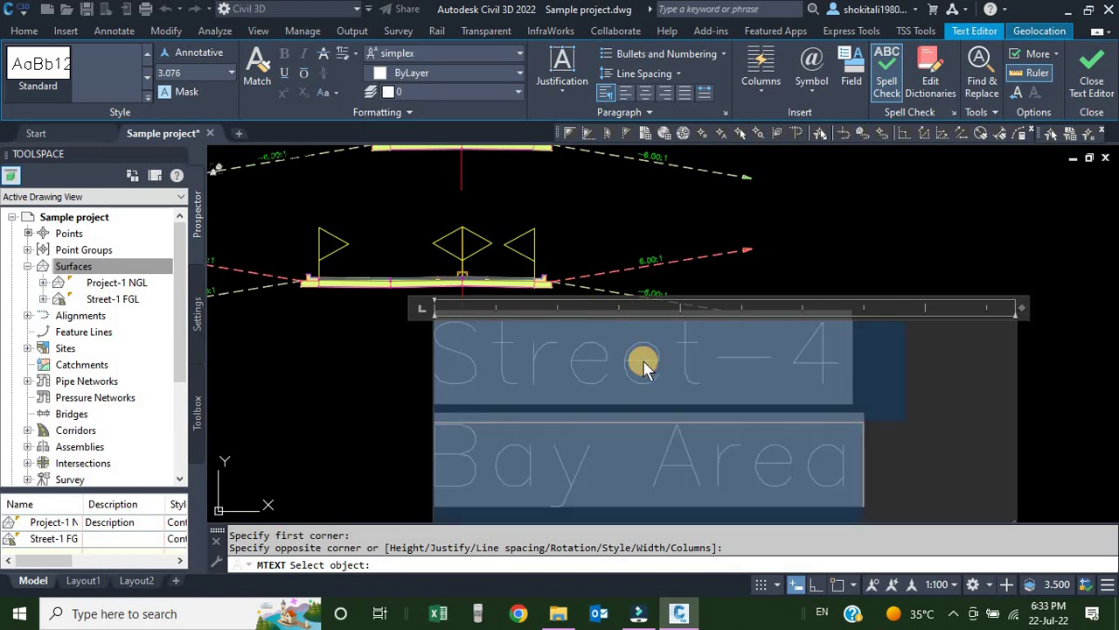
pyautogui.click(520, 55)
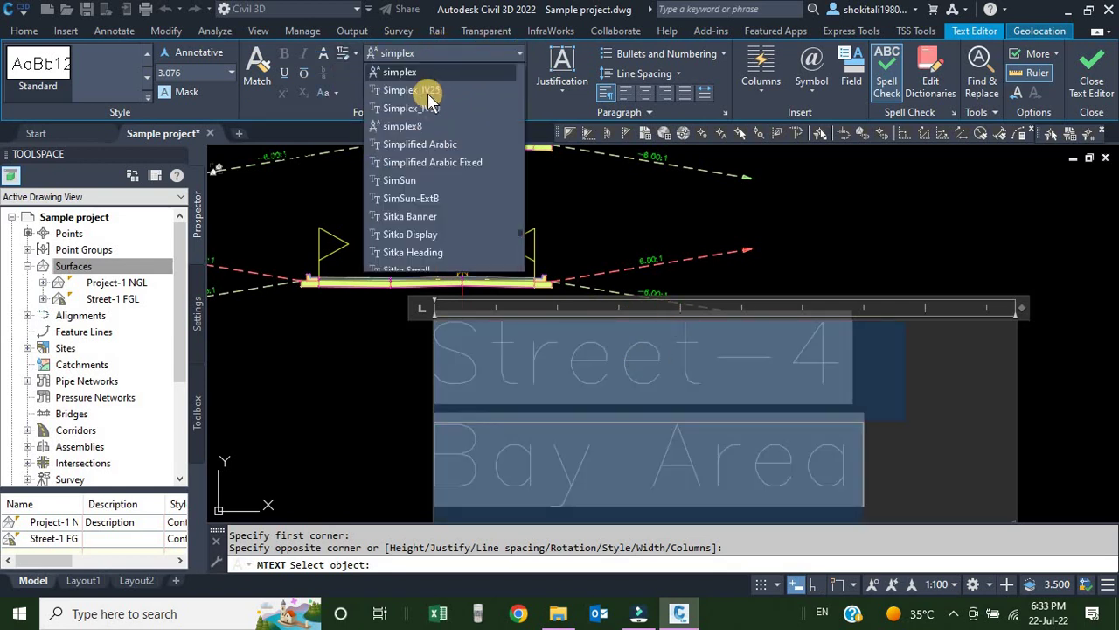
pyautogui.click(401, 181)
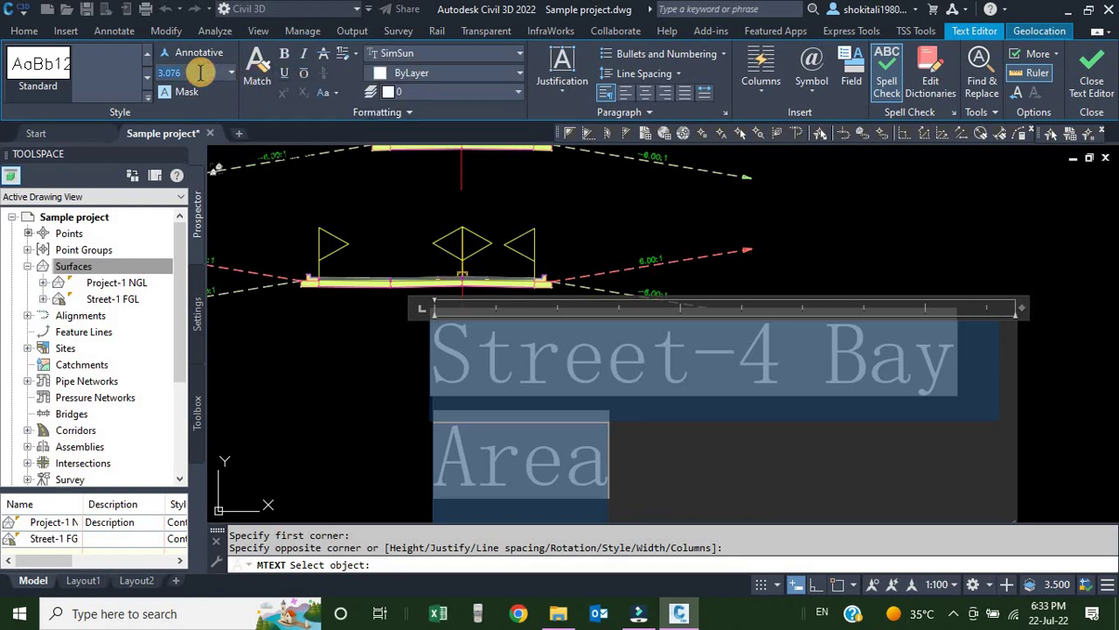
# Set the label's text height to 1 and narrow its frame to fit the single line of text.
pyautogui.write('1')
pyautogui.press('Return')
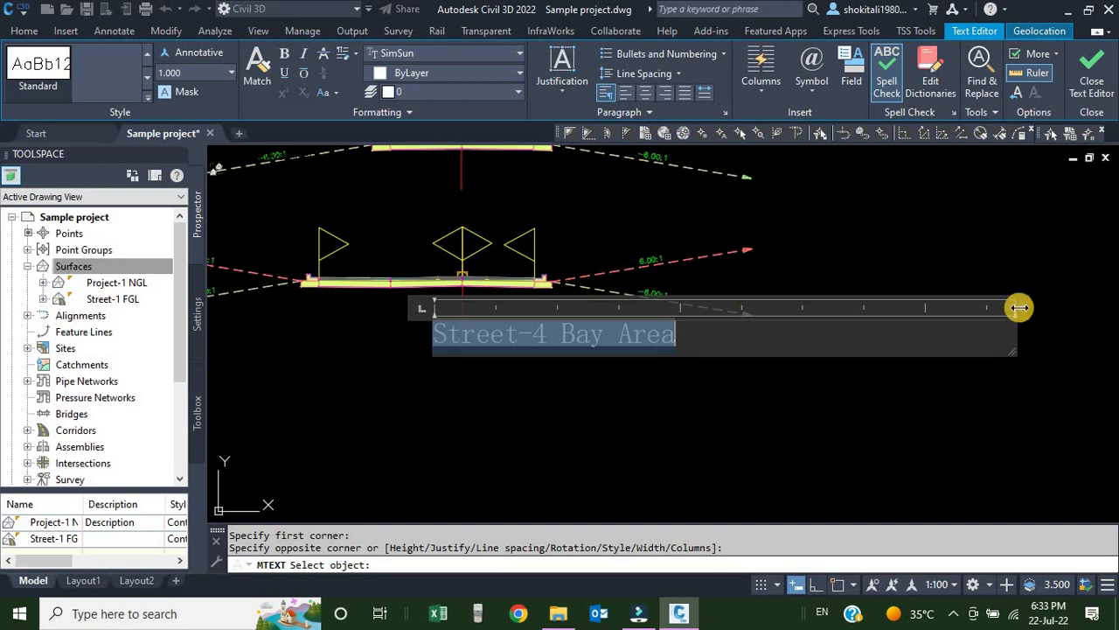
pyautogui.moveTo(1019, 307); pyautogui.dragTo(683, 322)
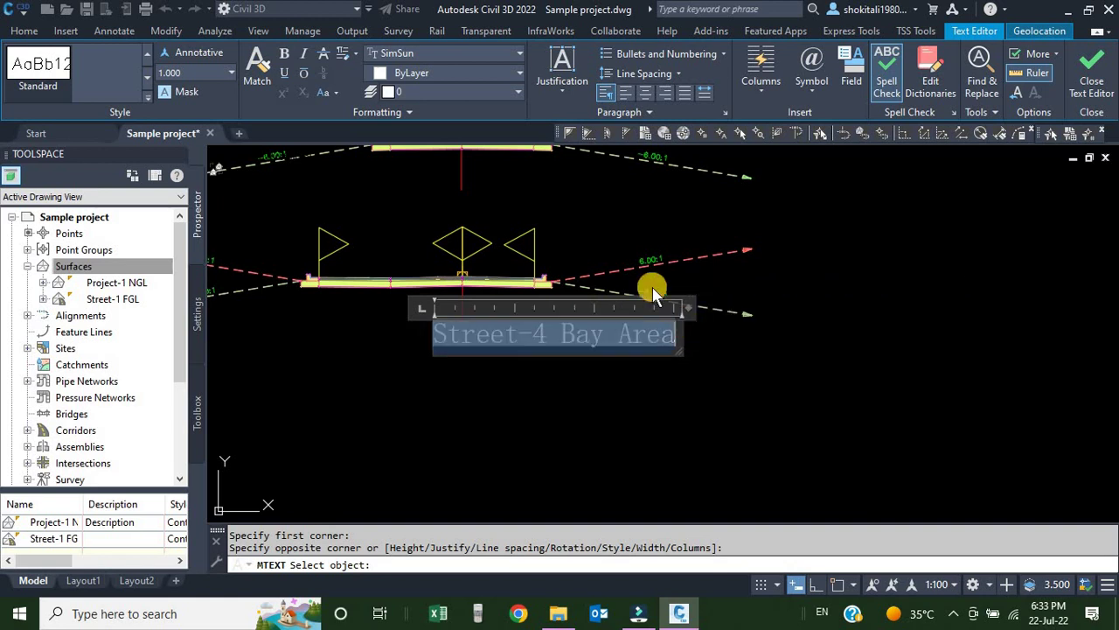
# Colour the Street-4 Bay Area label red (237,31,36) and finish editing the text.
pyautogui.click(440, 73)
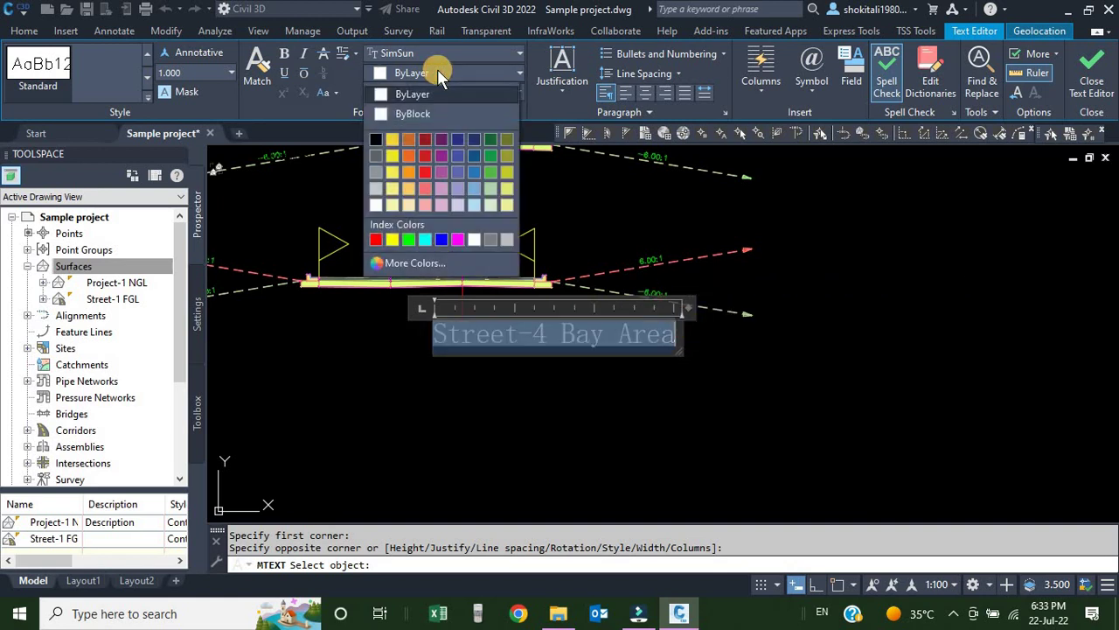
pyautogui.click(426, 174)
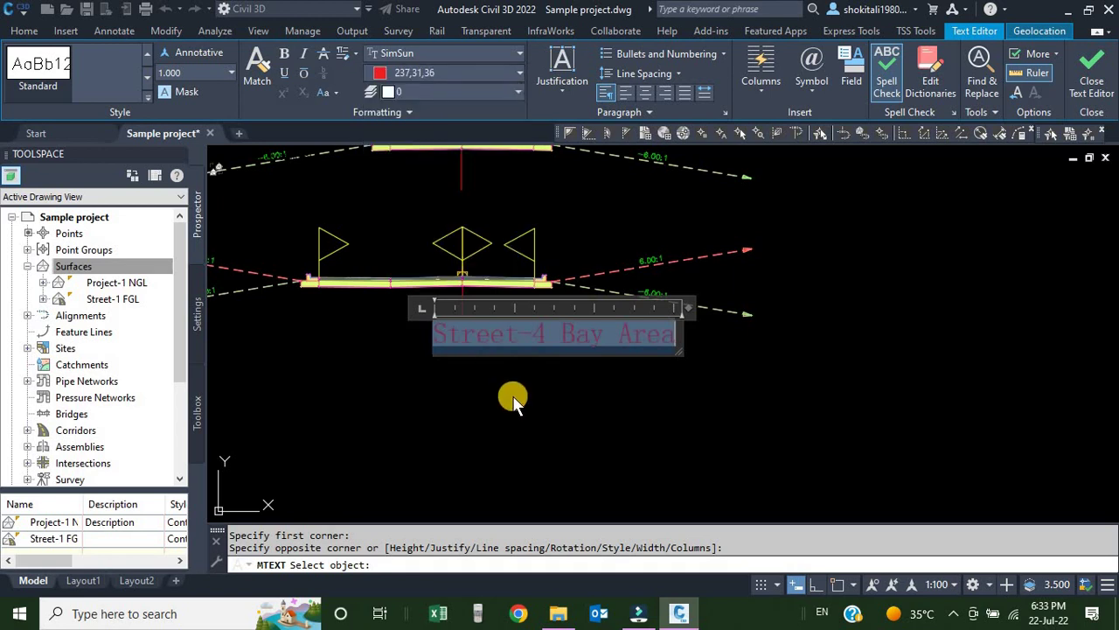
pyautogui.click(1091, 86)
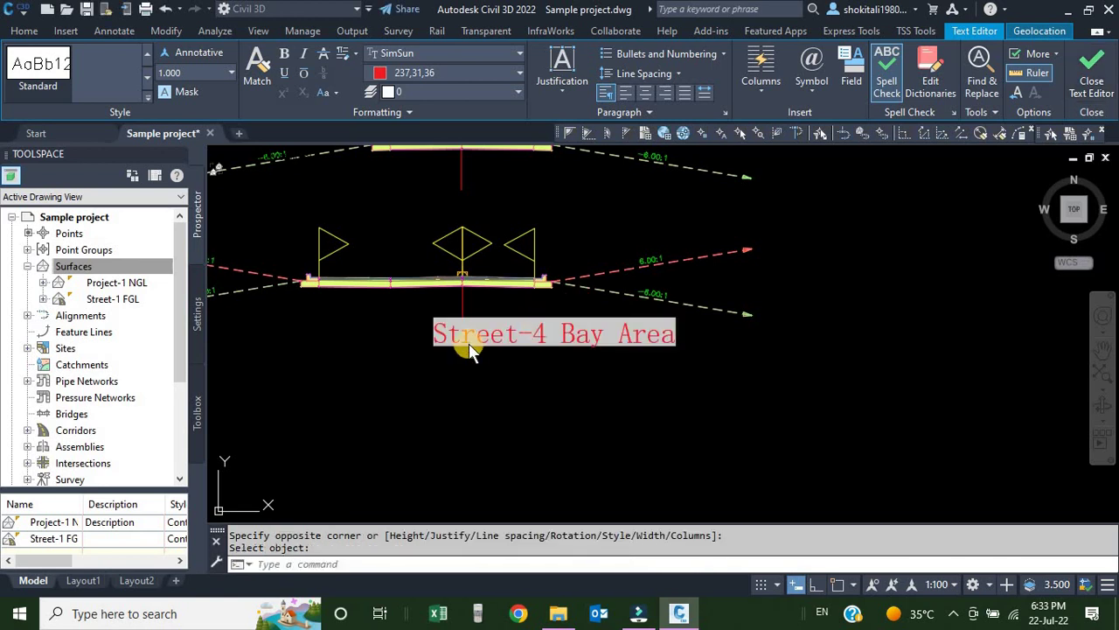
# Copy the Street-4 Bay Area label to beneath the right-hand half of the unlabelled split assembly pair left of the Street-1 column.
pyautogui.scroll(5, 507, 373)
pyautogui.scroll(-8, 507, 374)
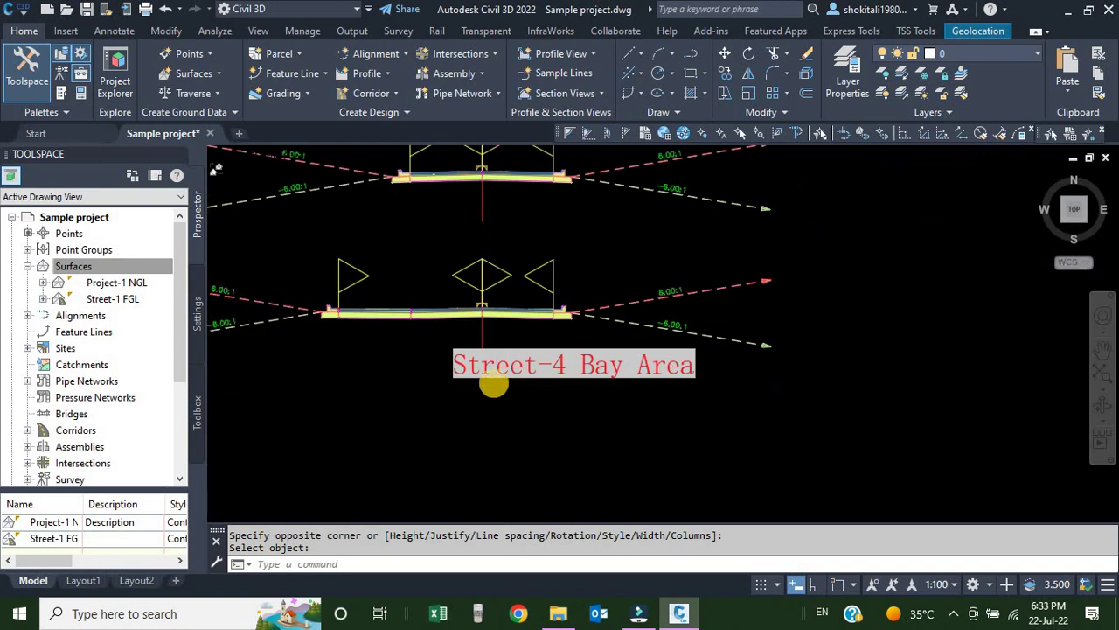
pyautogui.moveTo(524, 351)
pyautogui.mouseDown(button='middle')
pyautogui.moveTo(566, 437)
pyautogui.moveTo(657, 466)
pyautogui.mouseUp(button='middle')
pyautogui.scroll(-2, 543, 380)
pyautogui.scroll(8, 398, 332)
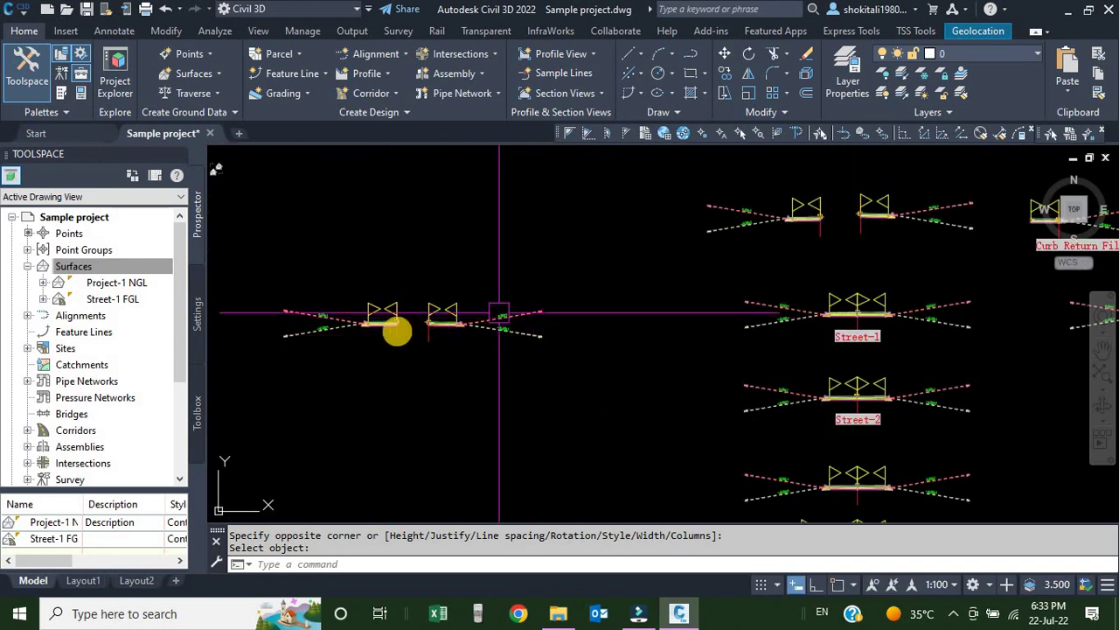
pyautogui.scroll(-8, 508, 325)
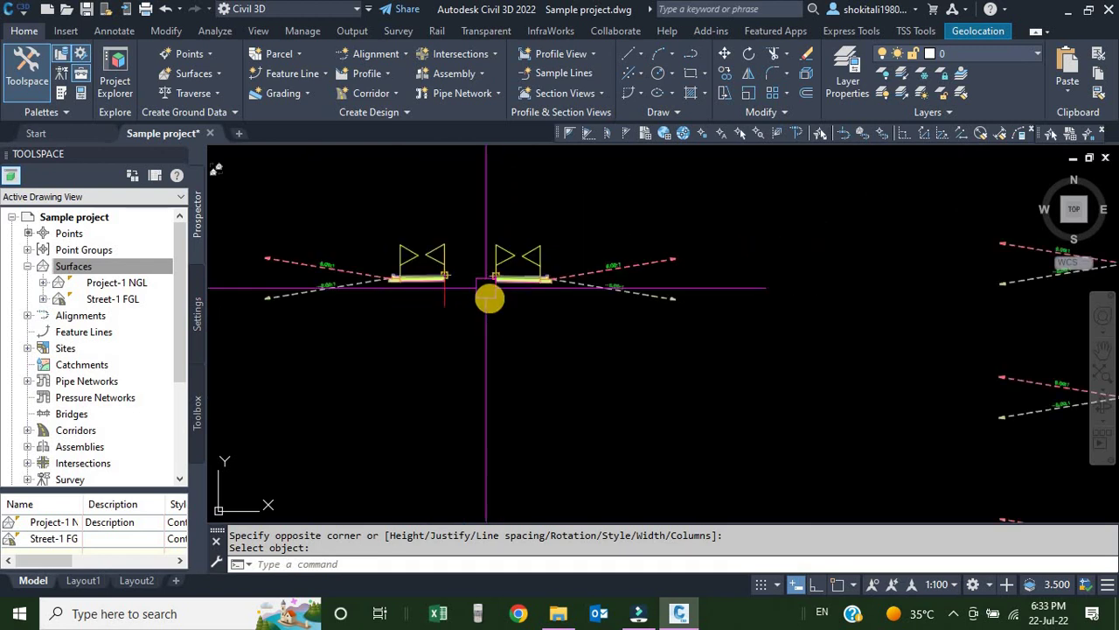
pyautogui.scroll(6, 653, 376)
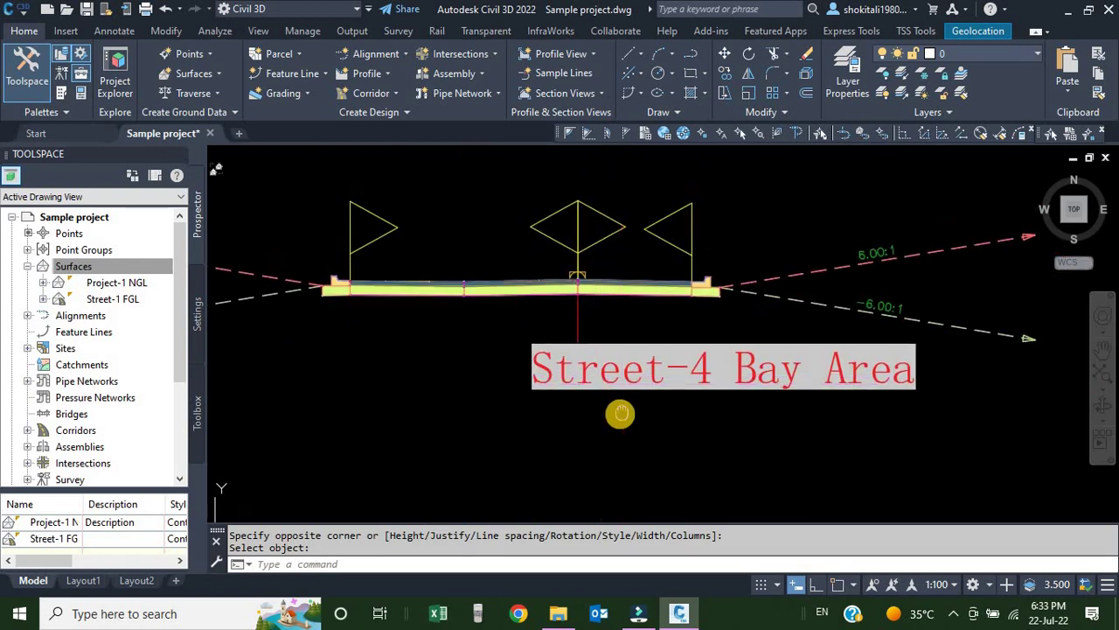
pyautogui.write('co')
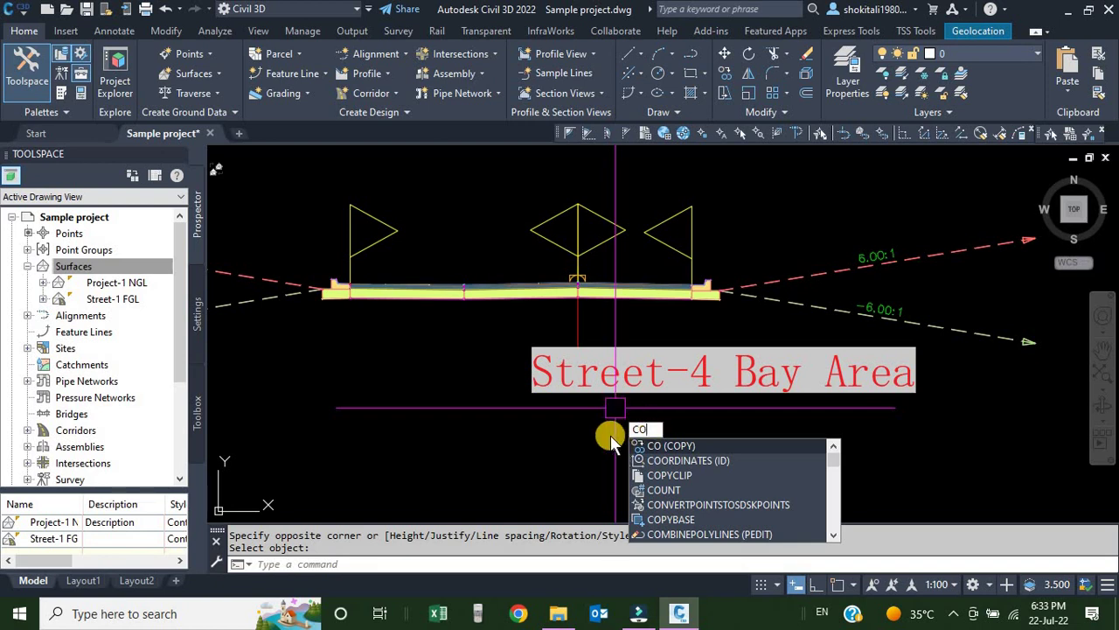
pyautogui.press('Return')
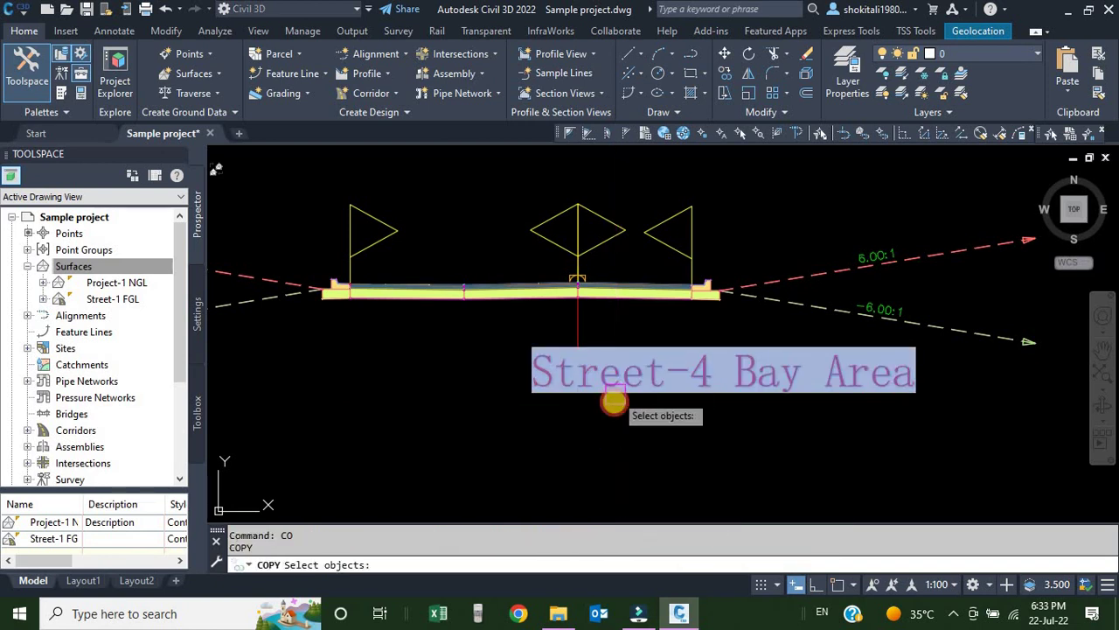
pyautogui.click(578, 368)
pyautogui.press('Return')
pyautogui.click(578, 371)
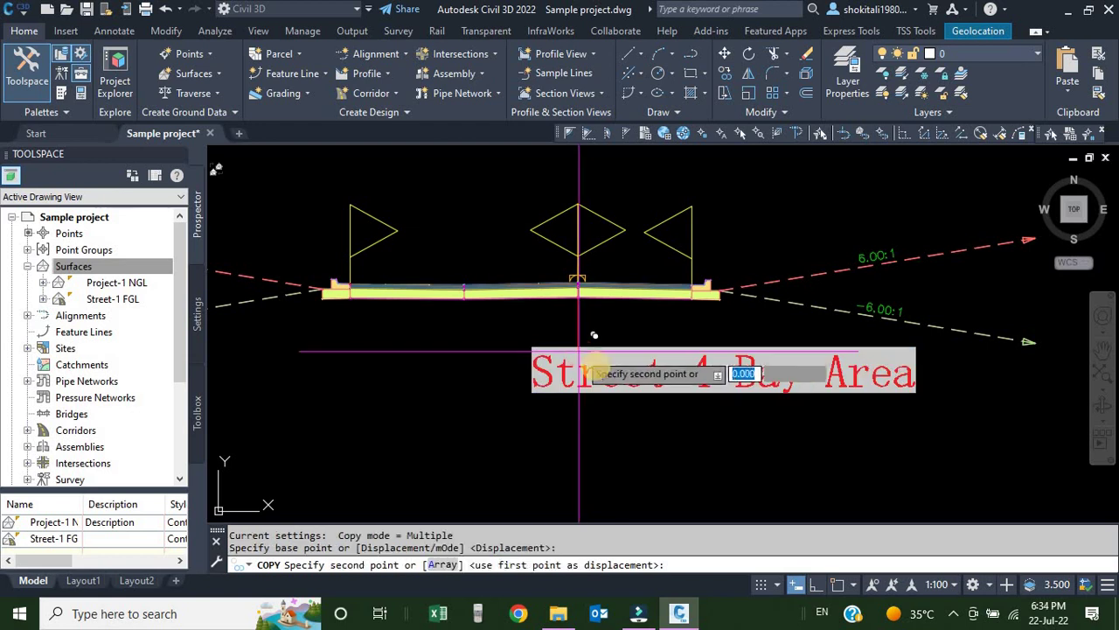
pyautogui.scroll(-4, 510, 382)
pyautogui.scroll(6, 567, 350)
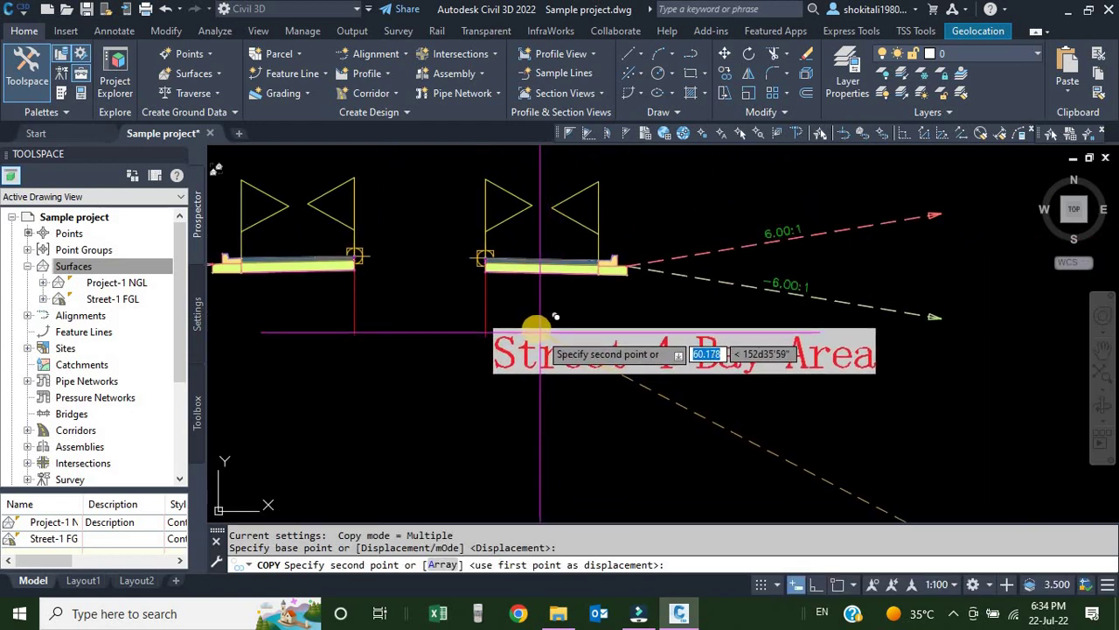
pyautogui.click(534, 327)
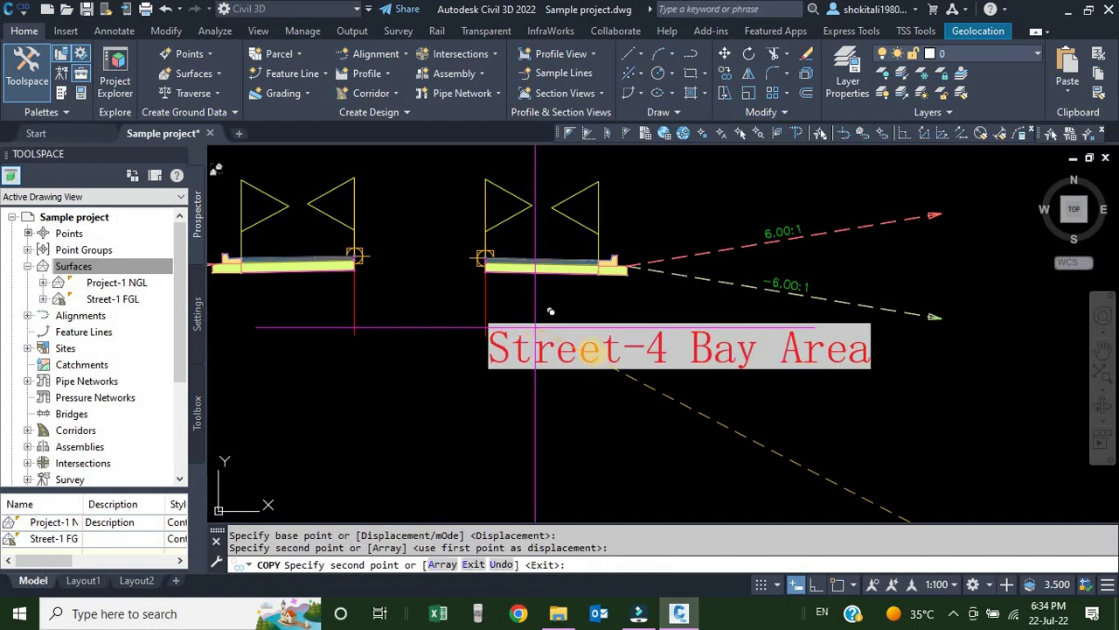
pyautogui.press('Escape')
# Relink the copied label's field to the right-hand half assembly above it, showing its Name property in title case.
pyautogui.scroll(-2, 602, 350)
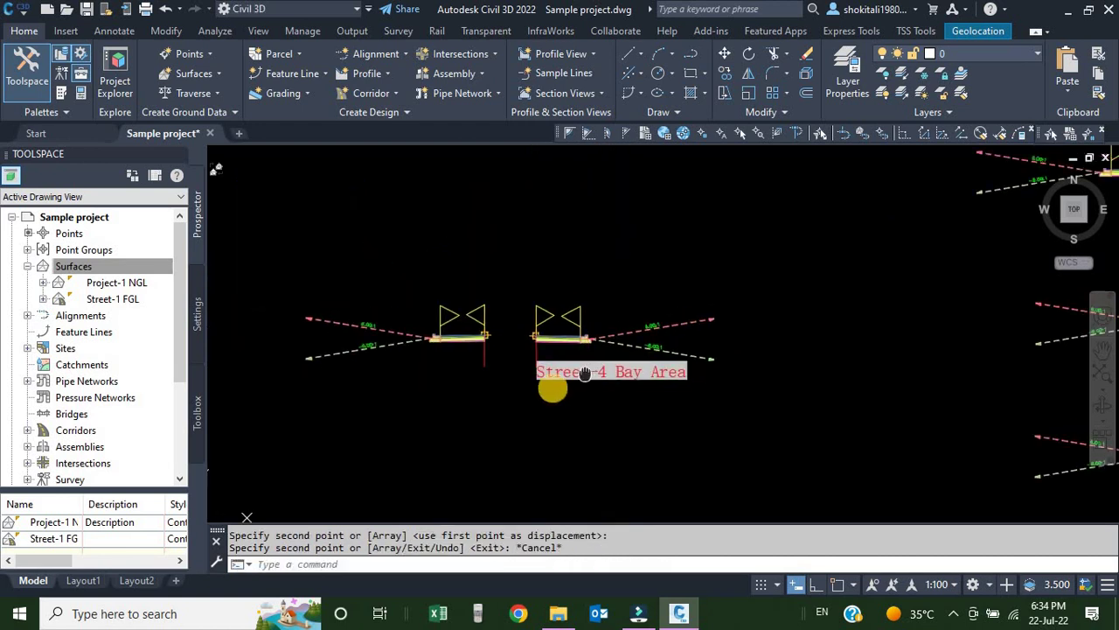
pyautogui.scroll(4, 537, 384)
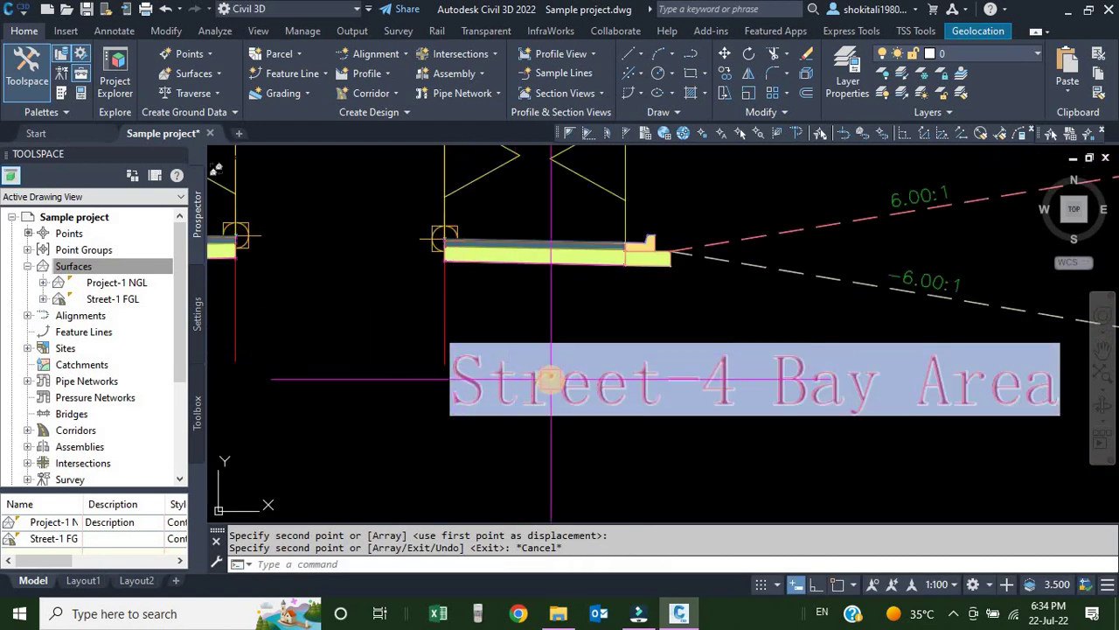
pyautogui.click(549, 380)
pyautogui.doubleClick(550, 380)
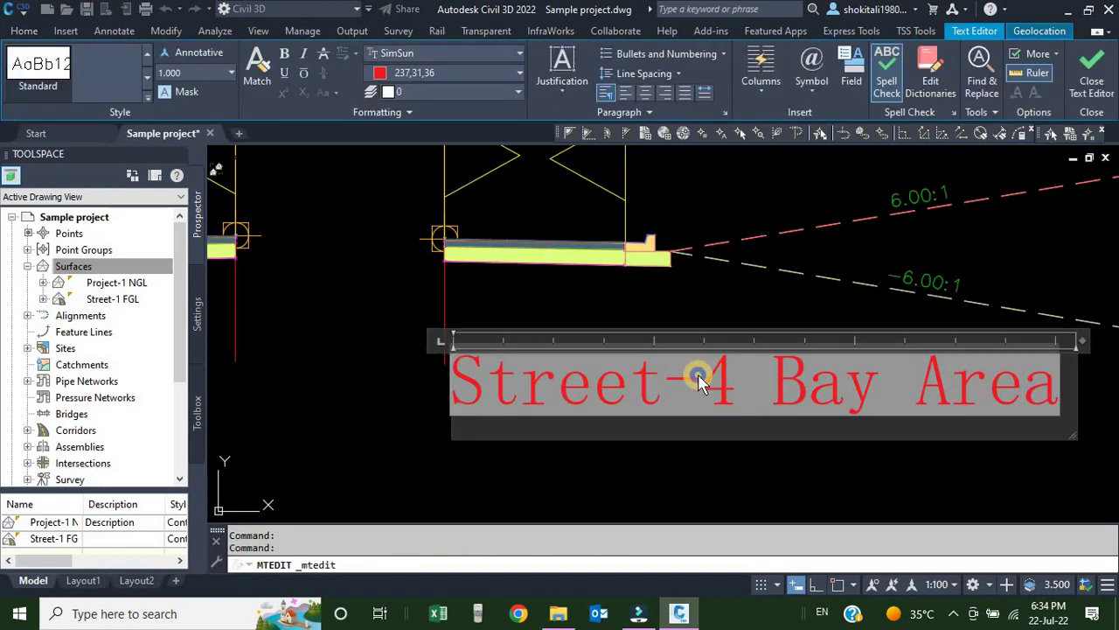
pyautogui.rightClick(699, 378)
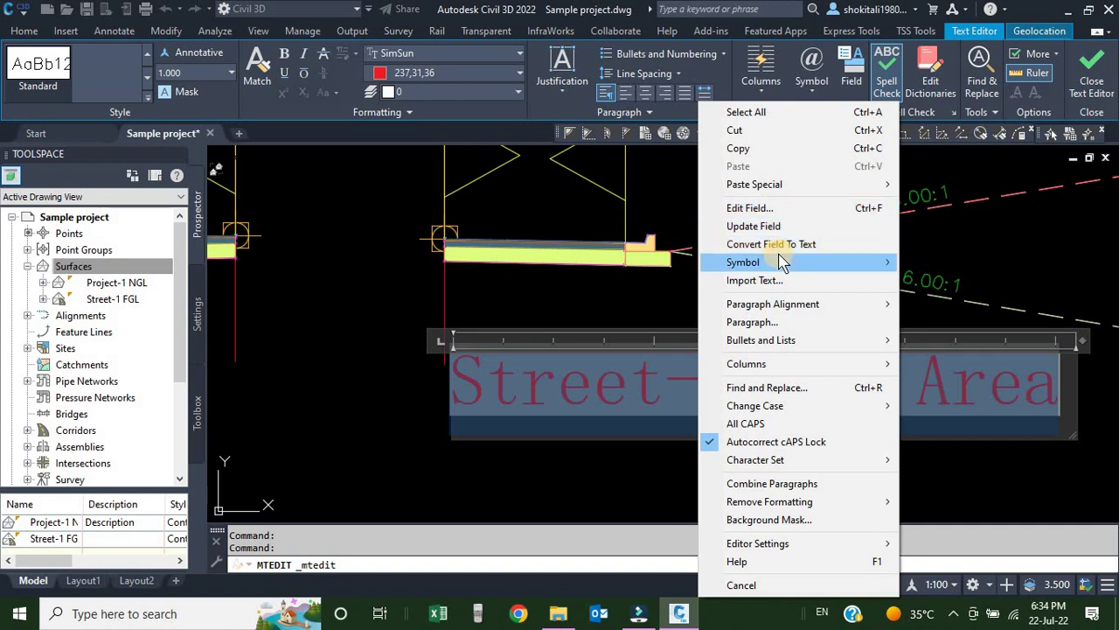
pyautogui.click(751, 208)
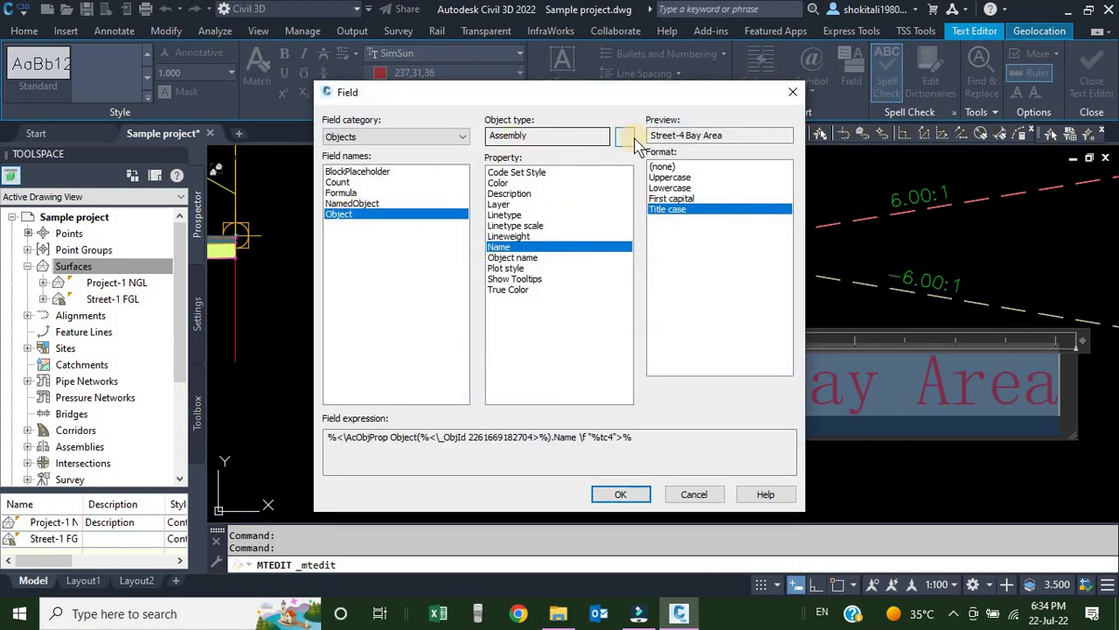
pyautogui.click(626, 136)
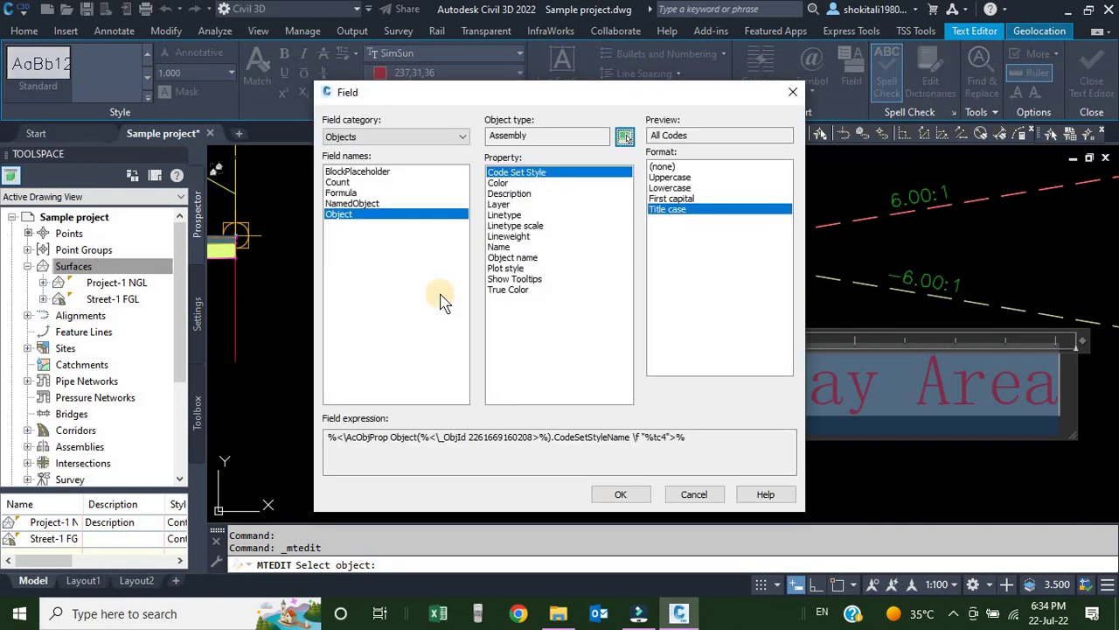
pyautogui.click(499, 247)
pyautogui.click(623, 494)
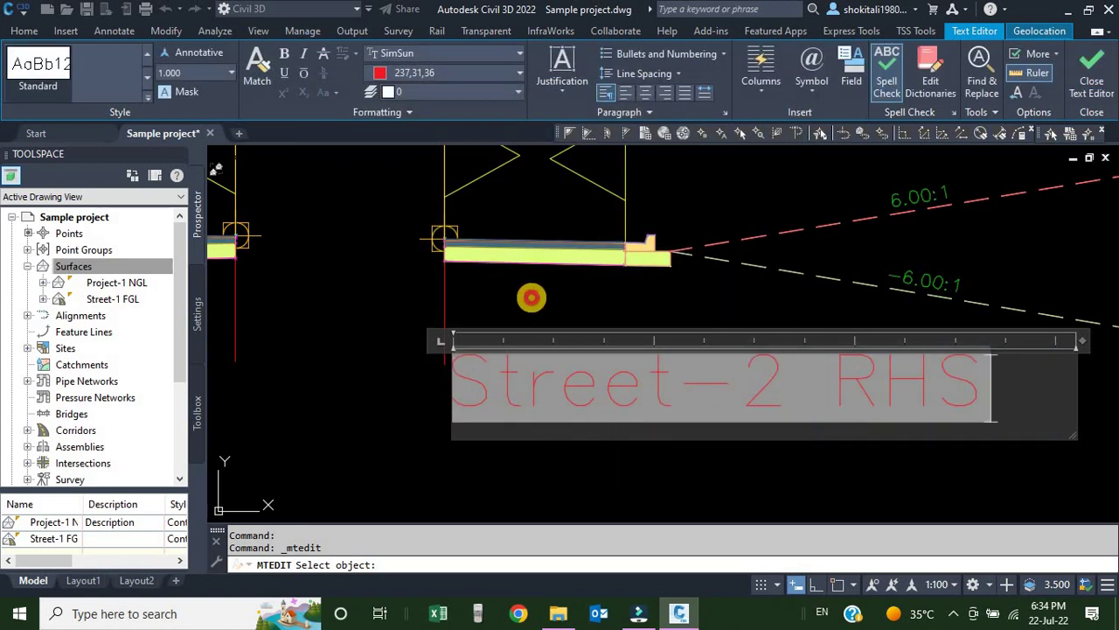
# Finish editing the copied label and rename the right-hand half assembly above it to "Street-2 Right hand side".
pyautogui.click(531, 298)
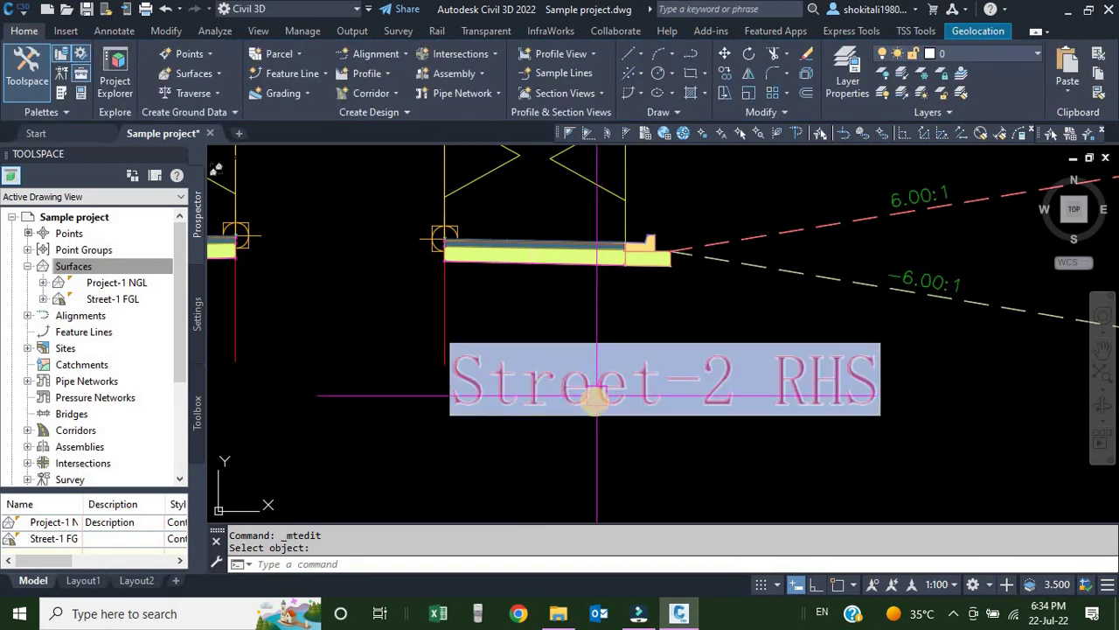
pyautogui.scroll(-5, 595, 398)
pyautogui.scroll(6, 594, 398)
pyautogui.moveTo(555, 317); pyautogui.dragTo(567, 331, button='middle')
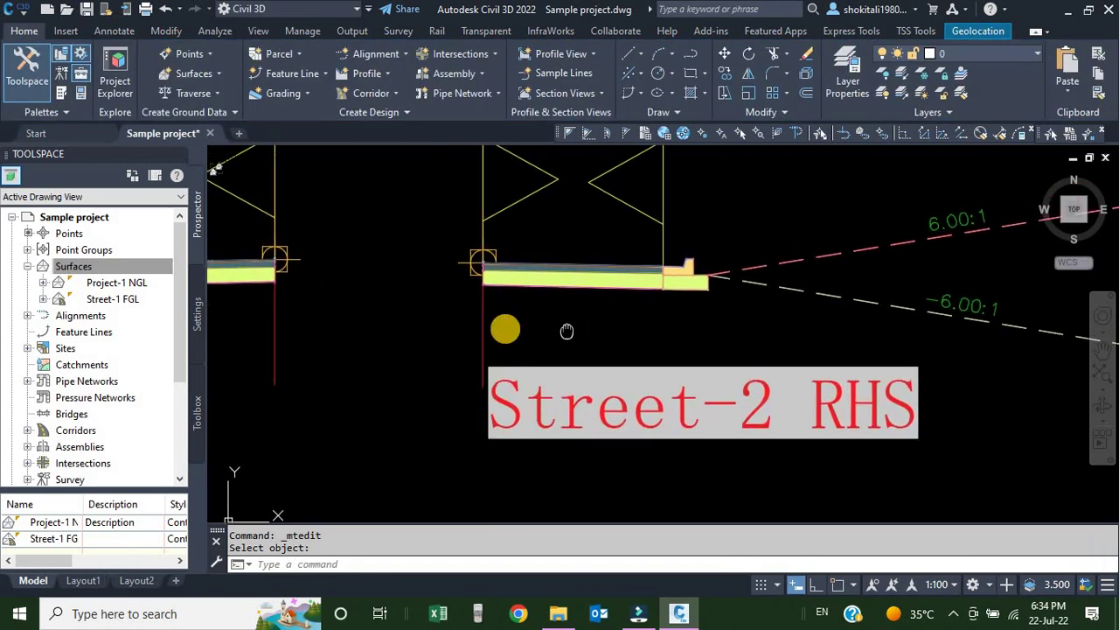
pyautogui.click(484, 313)
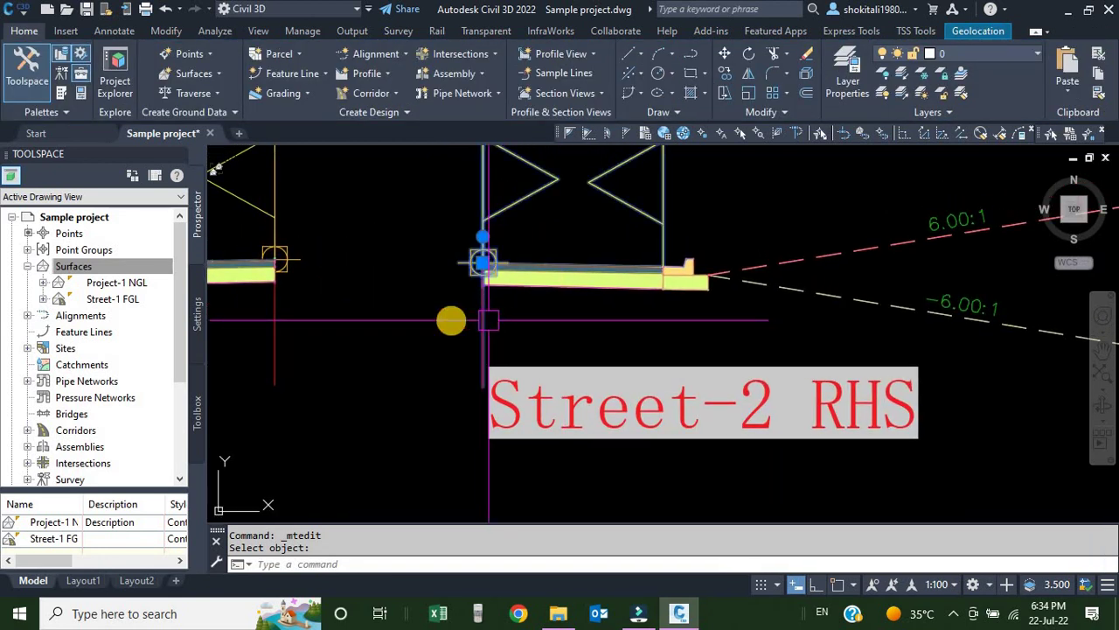
pyautogui.rightClick(574, 317)
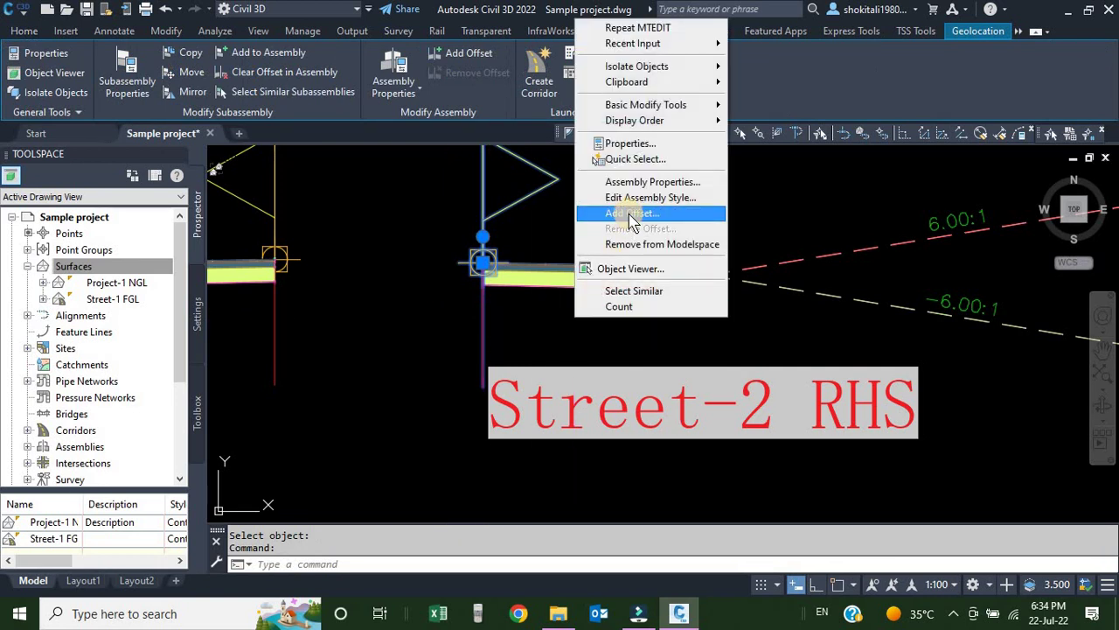
pyautogui.click(631, 144)
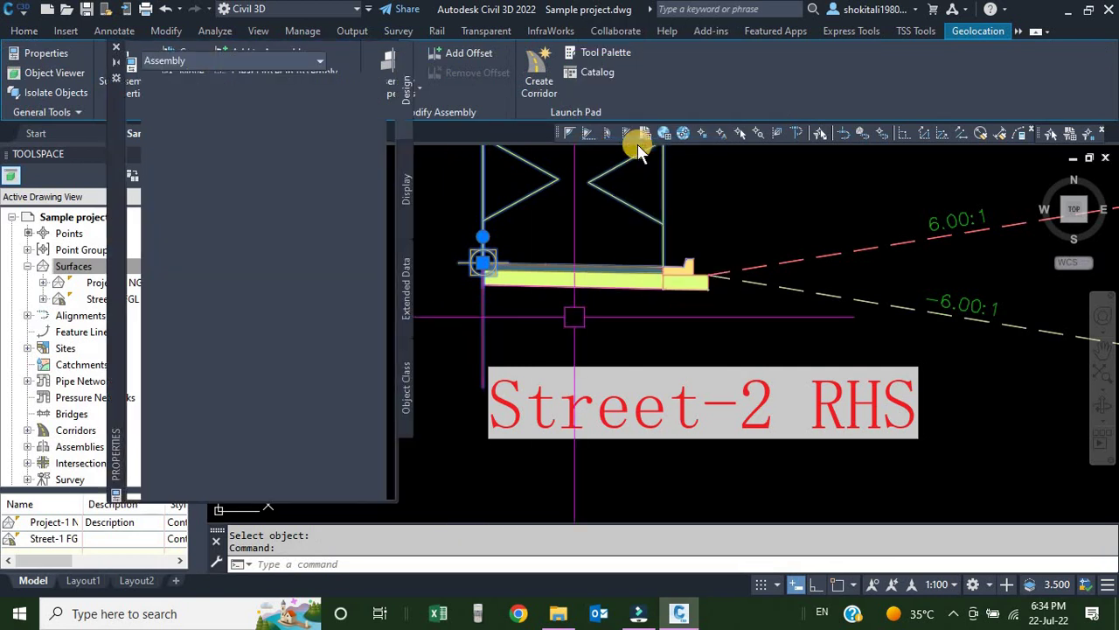
pyautogui.click(328, 101)
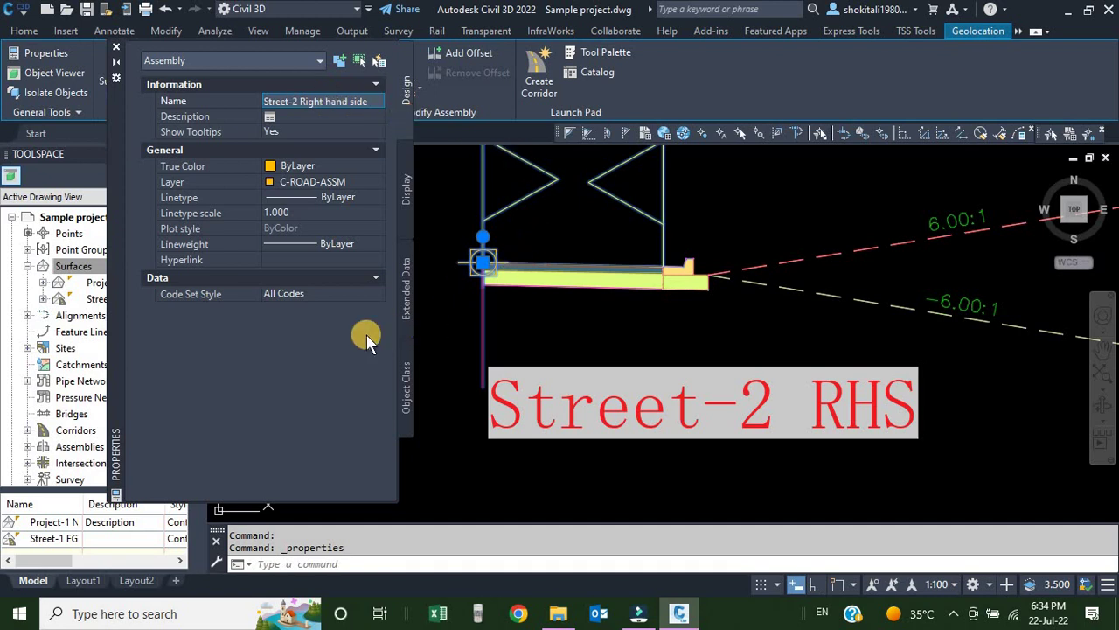
pyautogui.click(454, 332)
pyautogui.press('Escape')
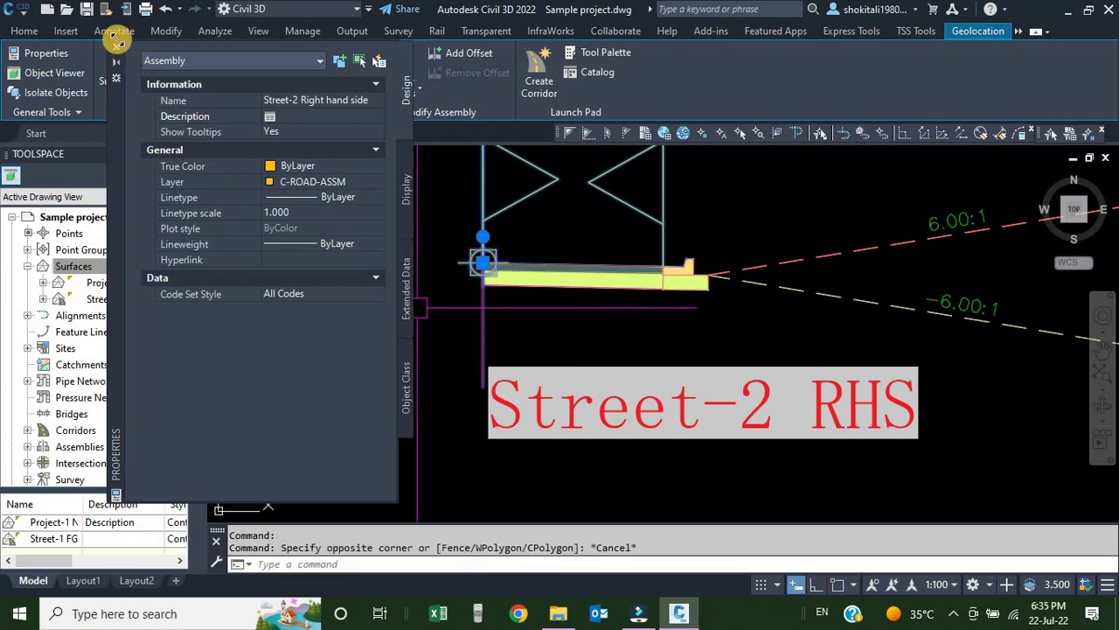
pyautogui.press('Escape')
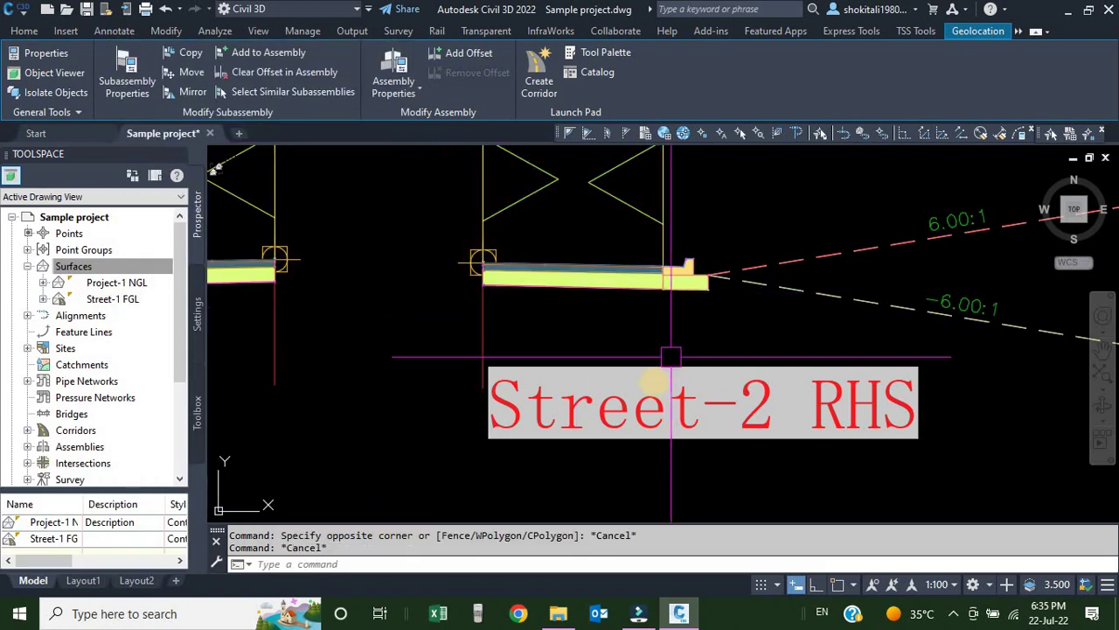
# Regenerate the drawing to update the label's field with the assembly's new name.
pyautogui.scroll(-3, 645, 395)
pyautogui.scroll(5, 629, 394)
pyautogui.scroll(-5, 629, 393)
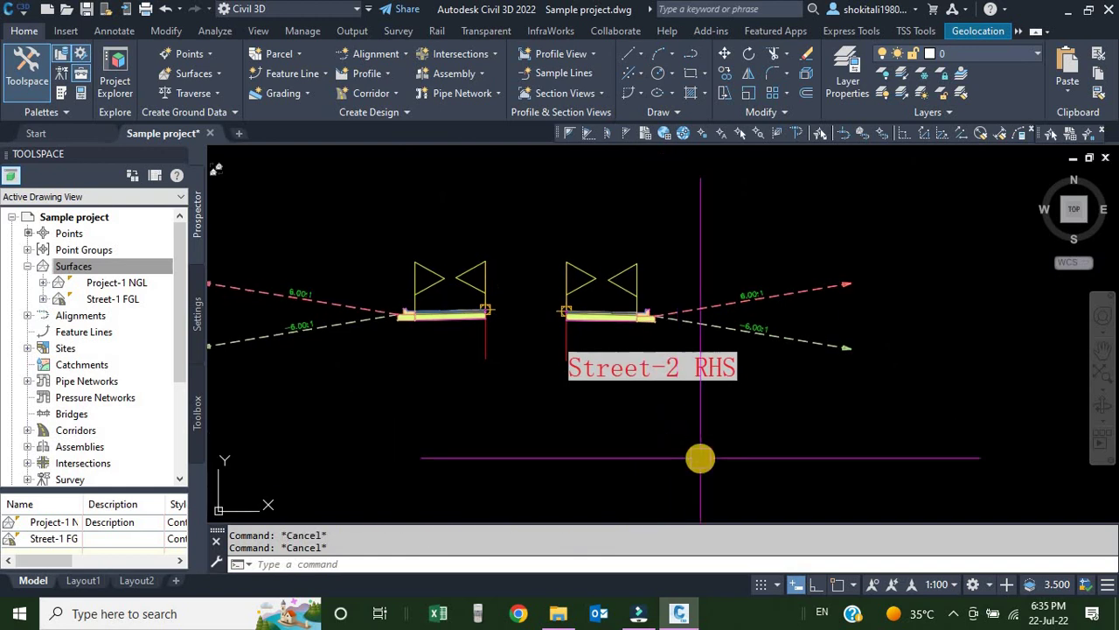
pyautogui.scroll(2, 674, 462)
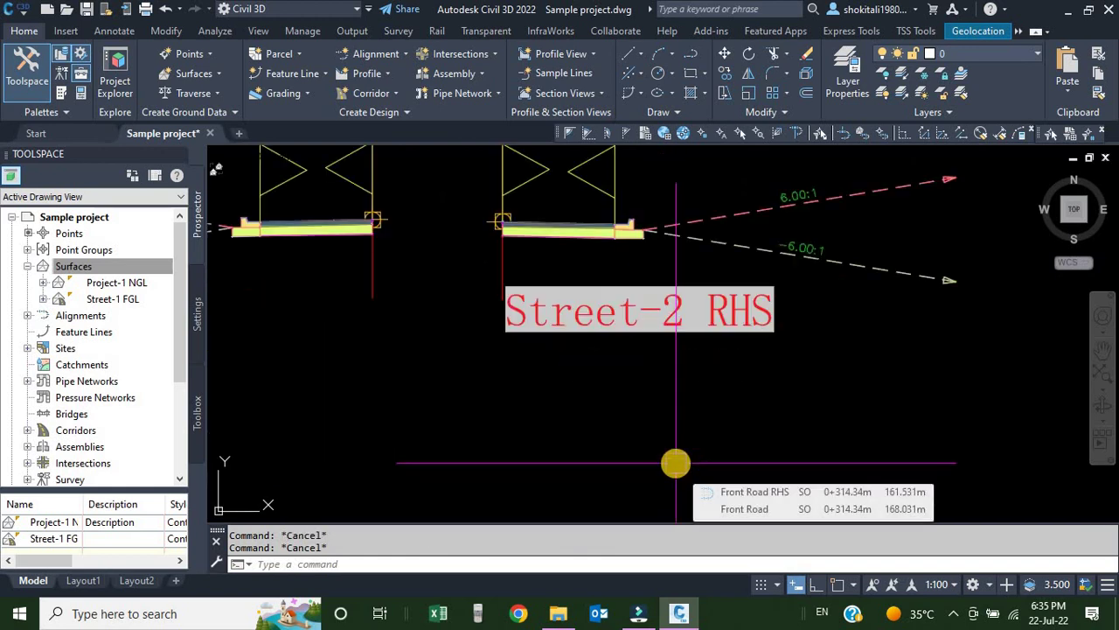
pyautogui.write('re')
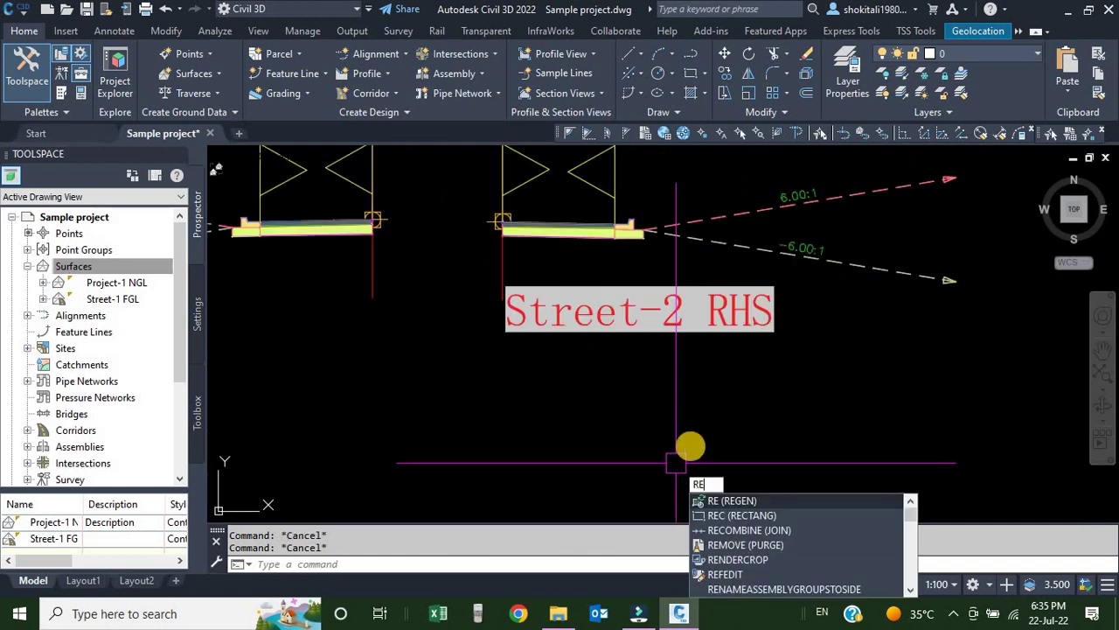
pyautogui.press('Return')
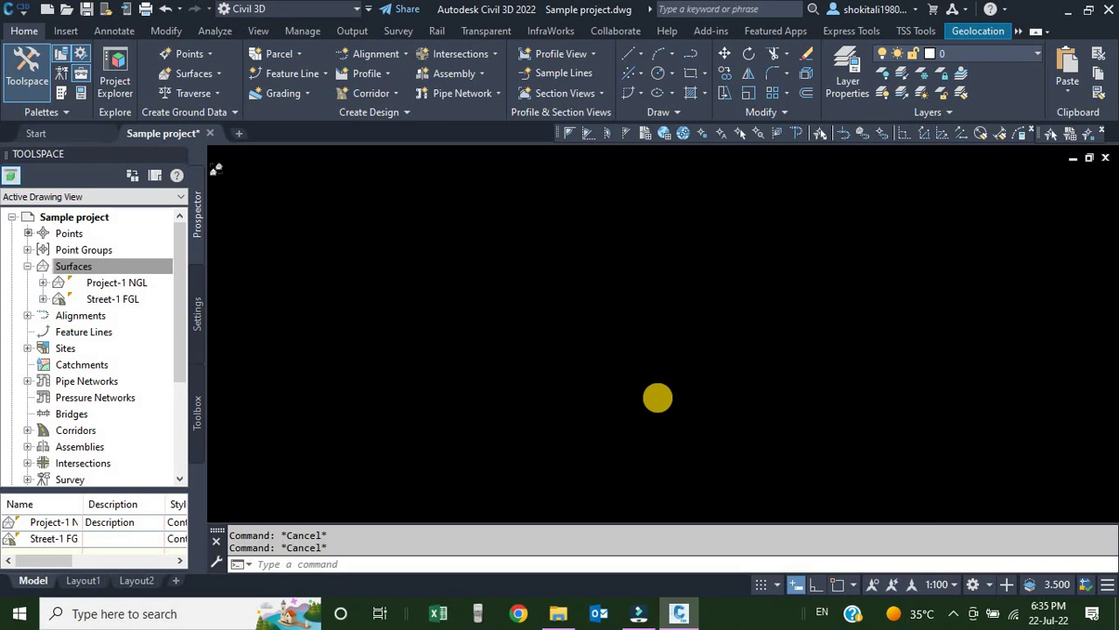
pyautogui.scroll(3, 574, 326)
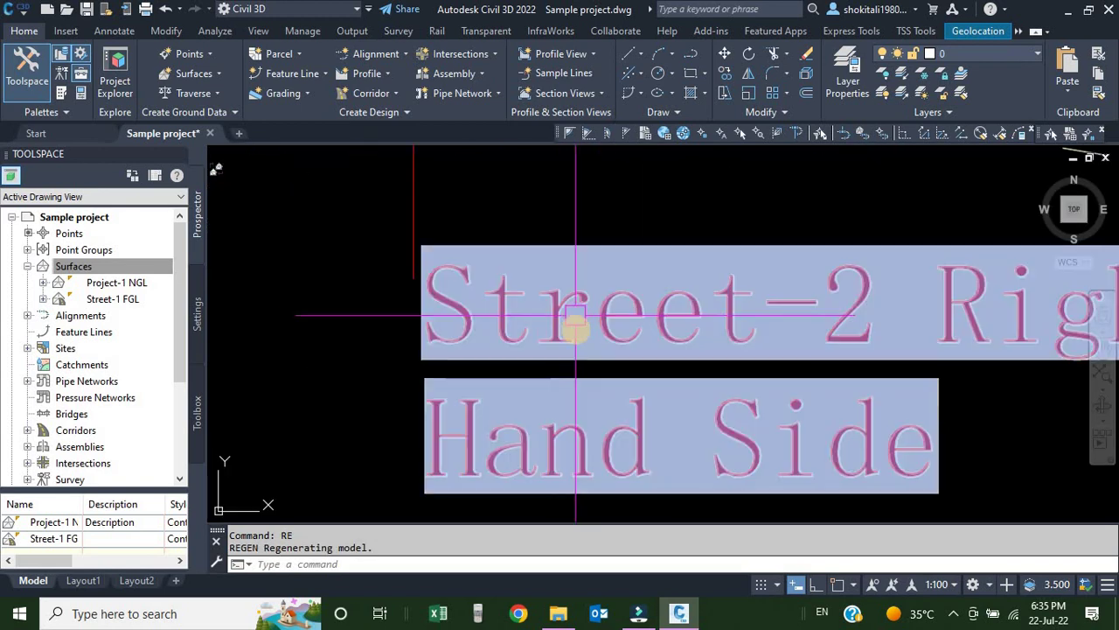
pyautogui.scroll(-3, 576, 332)
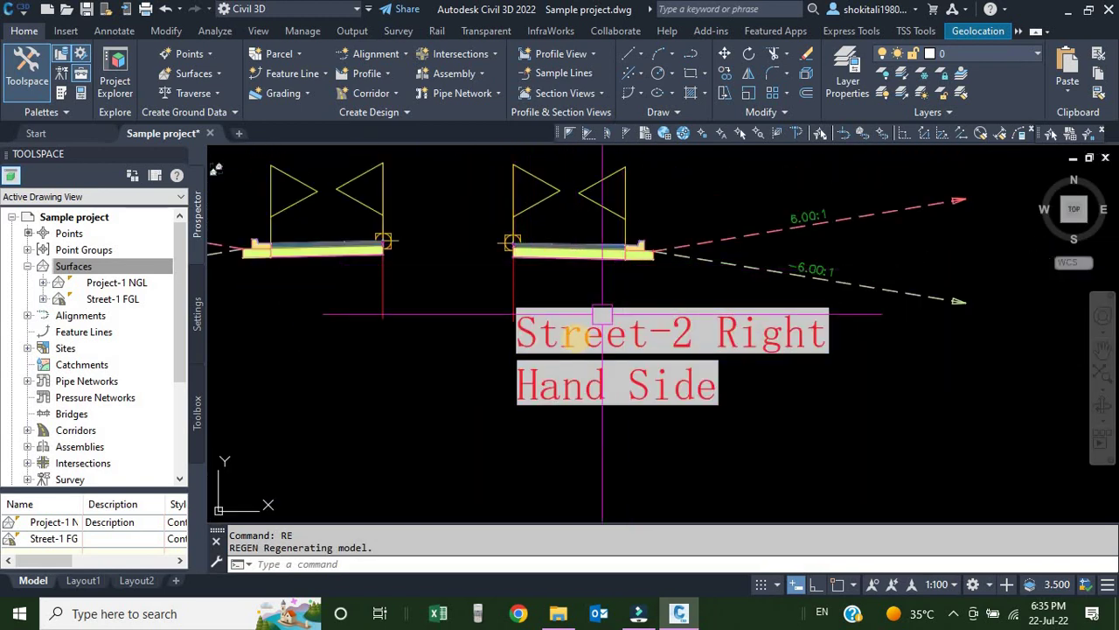
# Examine the updated assembly label, the other assemblies, and the overall site plan with its profile views.
pyautogui.scroll(5, 516, 245)
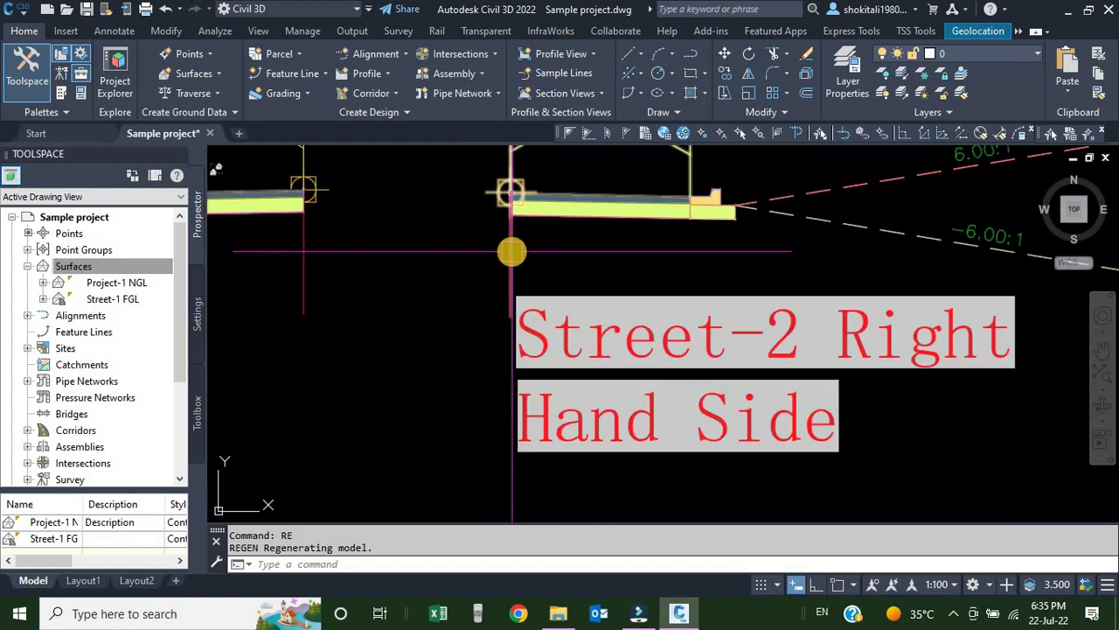
pyautogui.scroll(-2, 511, 251)
pyautogui.scroll(-5, 511, 280)
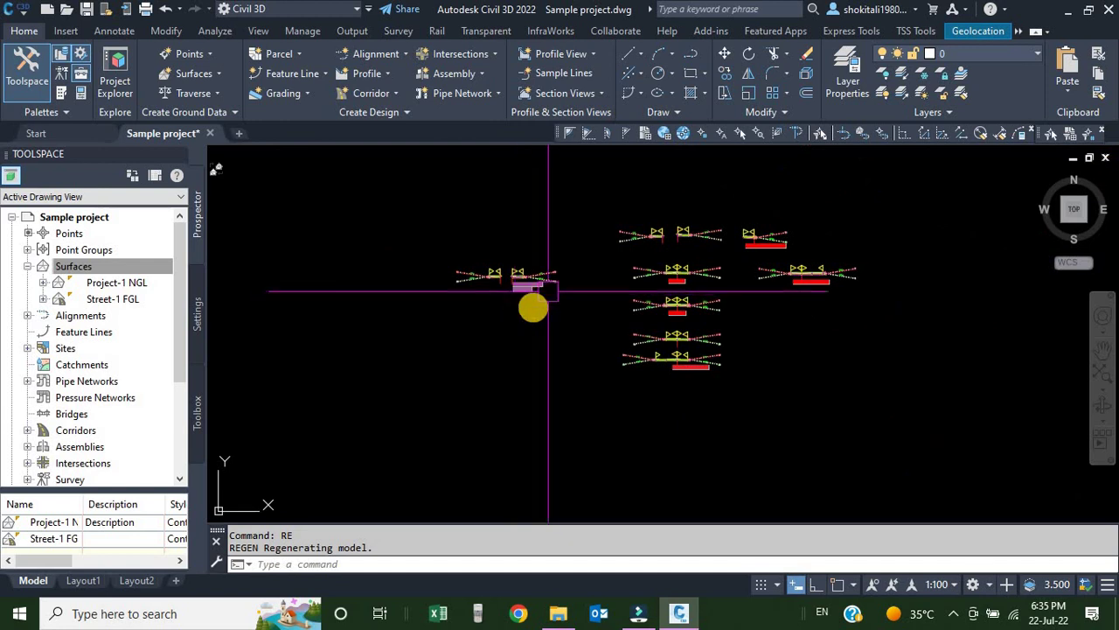
pyautogui.scroll(-2, 551, 297)
pyautogui.moveTo(637, 236); pyautogui.dragTo(512, 382, button='middle')
pyautogui.scroll(-2, 516, 382)
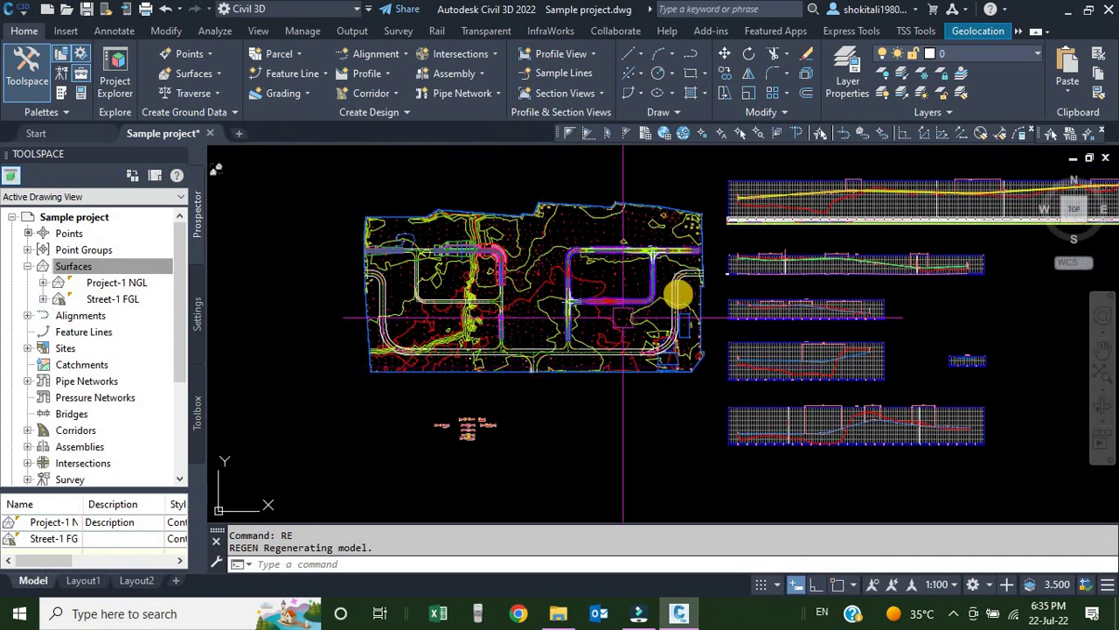
pyautogui.moveTo(679, 296)
pyautogui.mouseDown(button='middle')
pyautogui.moveTo(601, 325)
pyautogui.moveTo(570, 319)
pyautogui.mouseUp(button='middle')
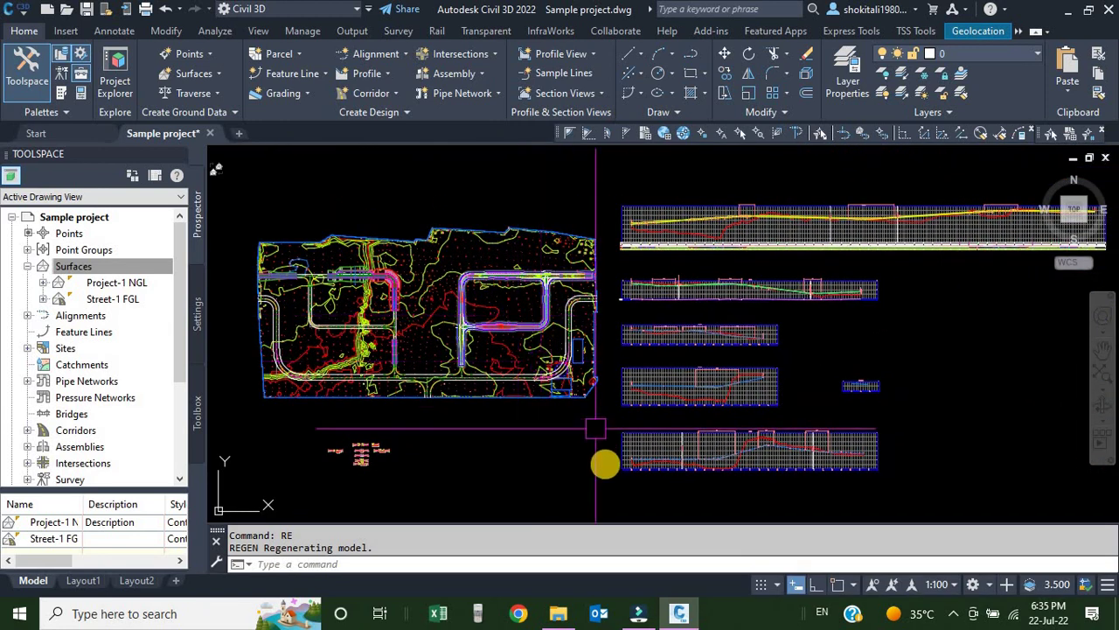